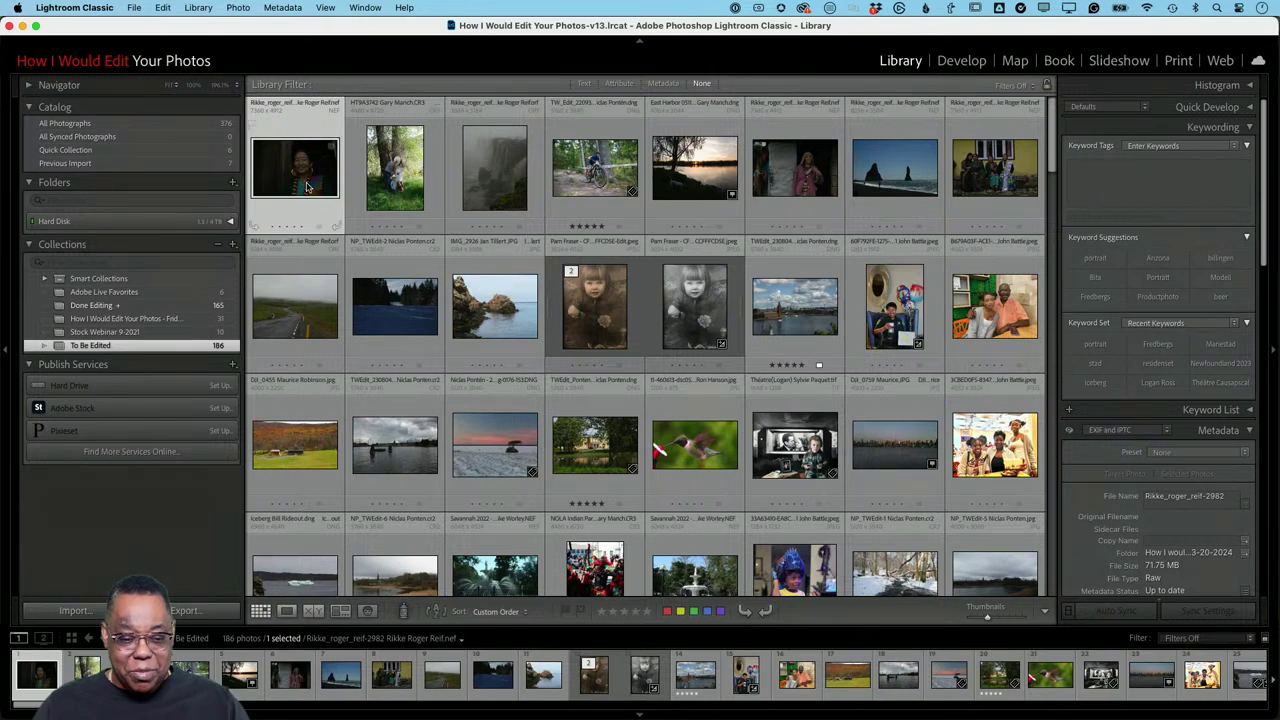
# Open the selected dark portrait for developing and set its profile to Adobe Portrait
pyautogui.press('f')
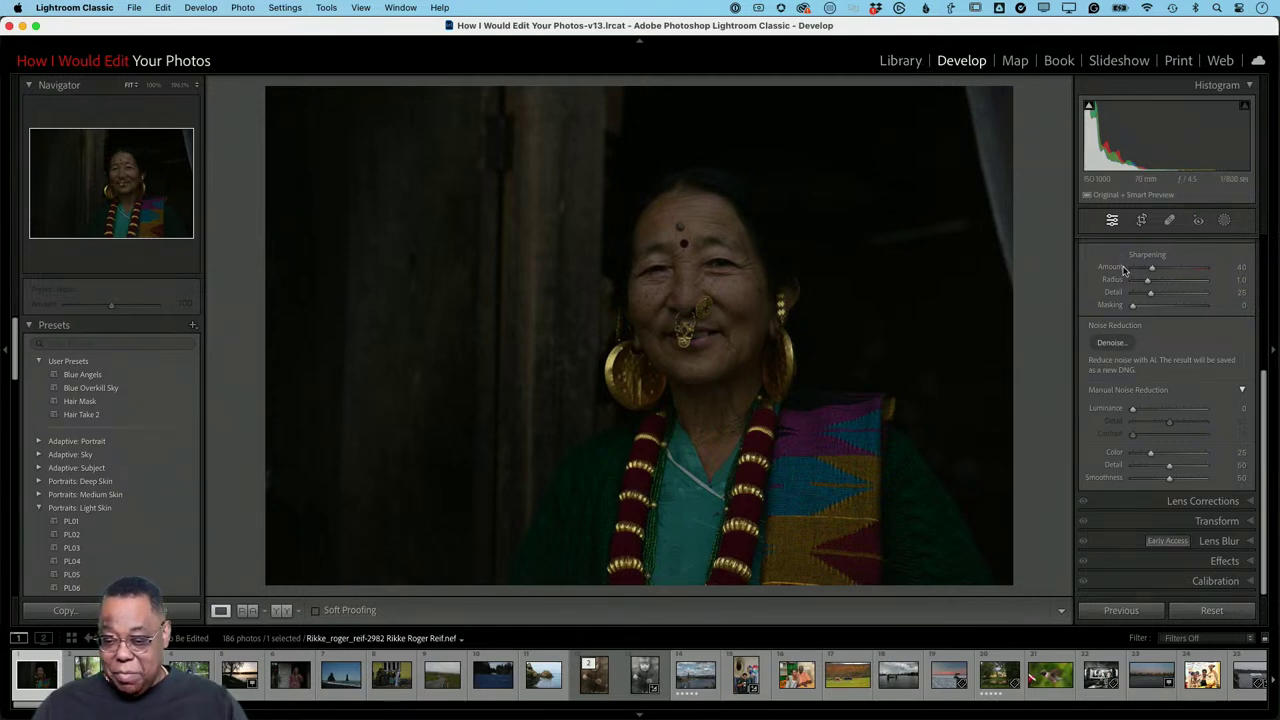
pyautogui.scroll(10, 1145, 287)
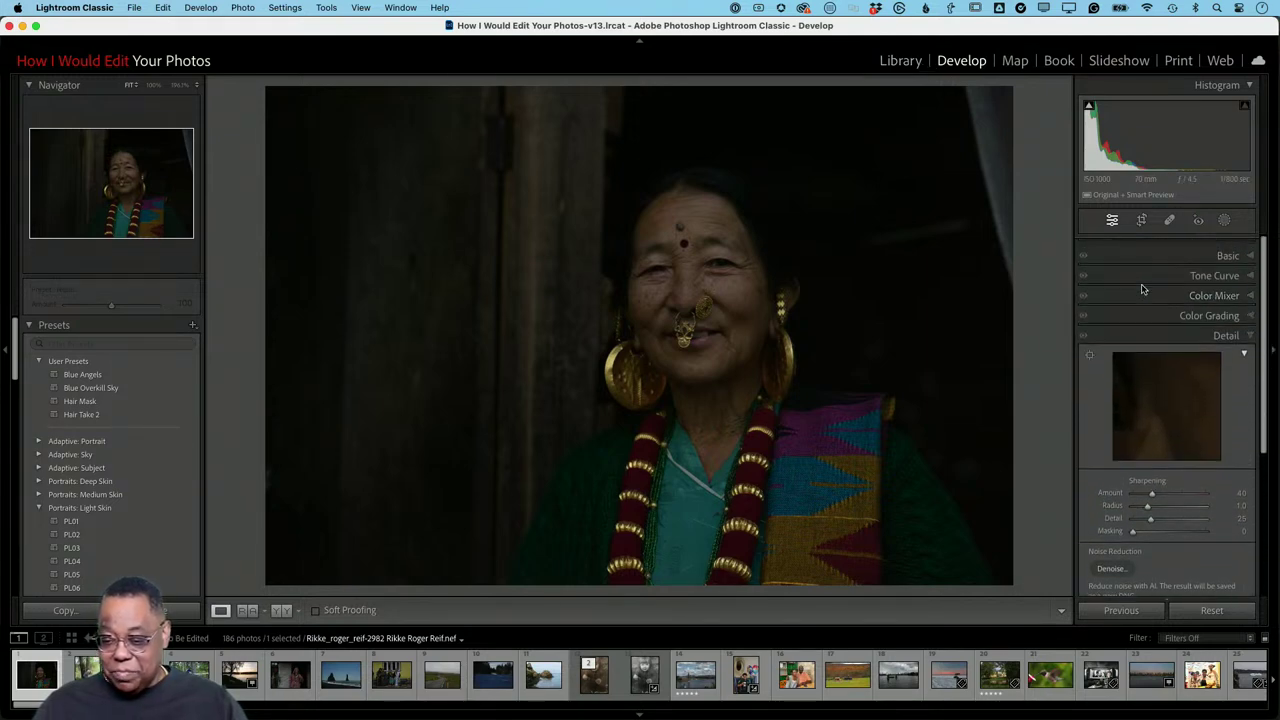
pyautogui.click(1227, 246)
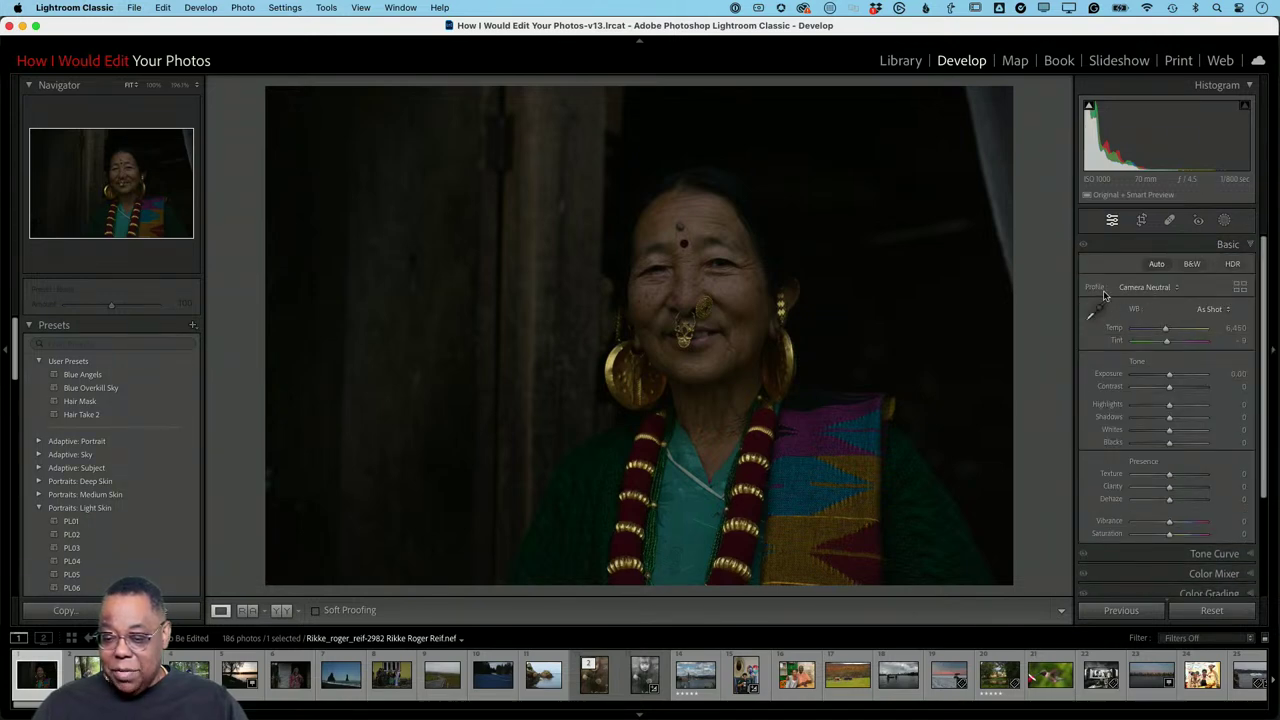
pyautogui.click(1149, 291)
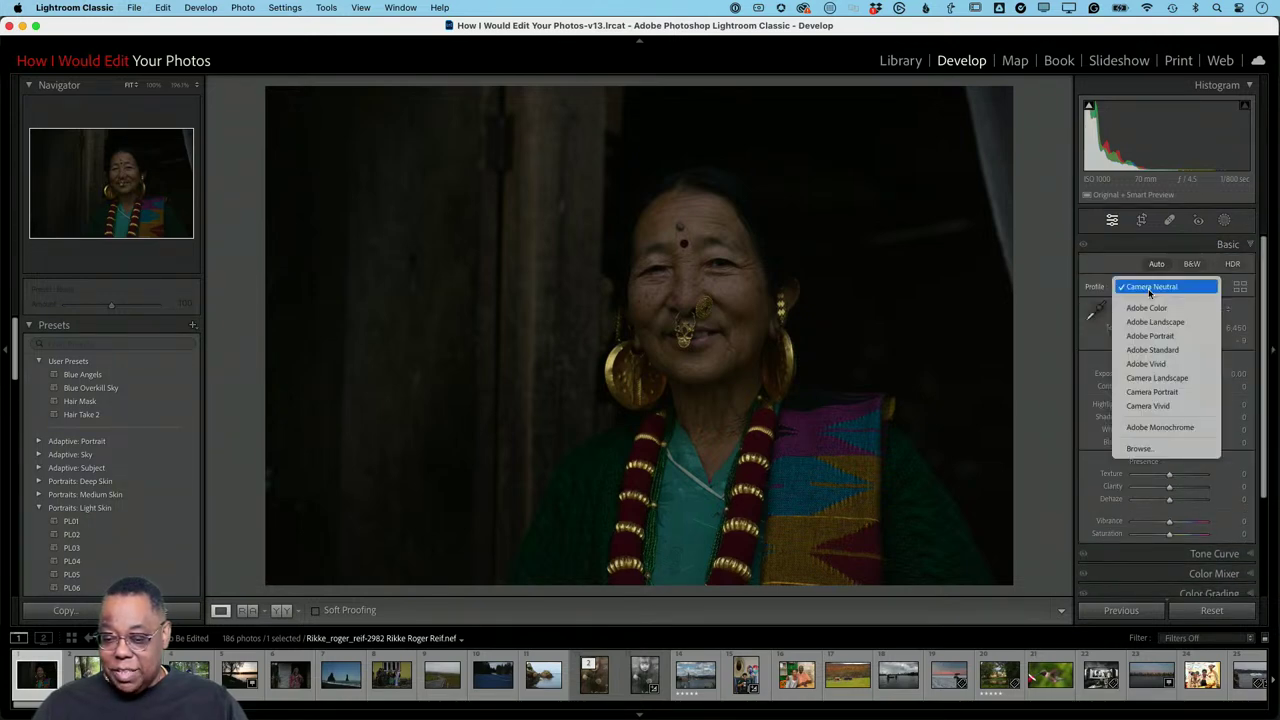
pyautogui.click(1166, 337)
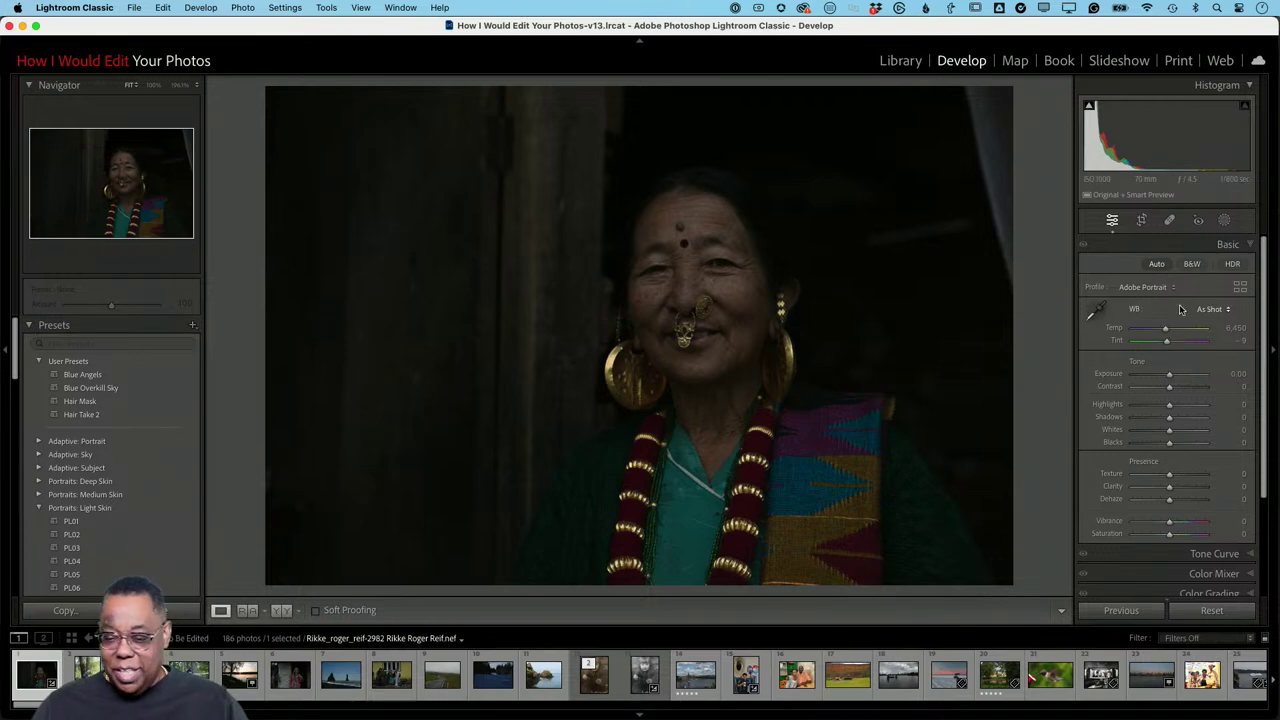
# Apply Auto tone adjustments to the portrait, with Exposure set to +2.20 and Shadows to +89
pyautogui.click(1157, 266)
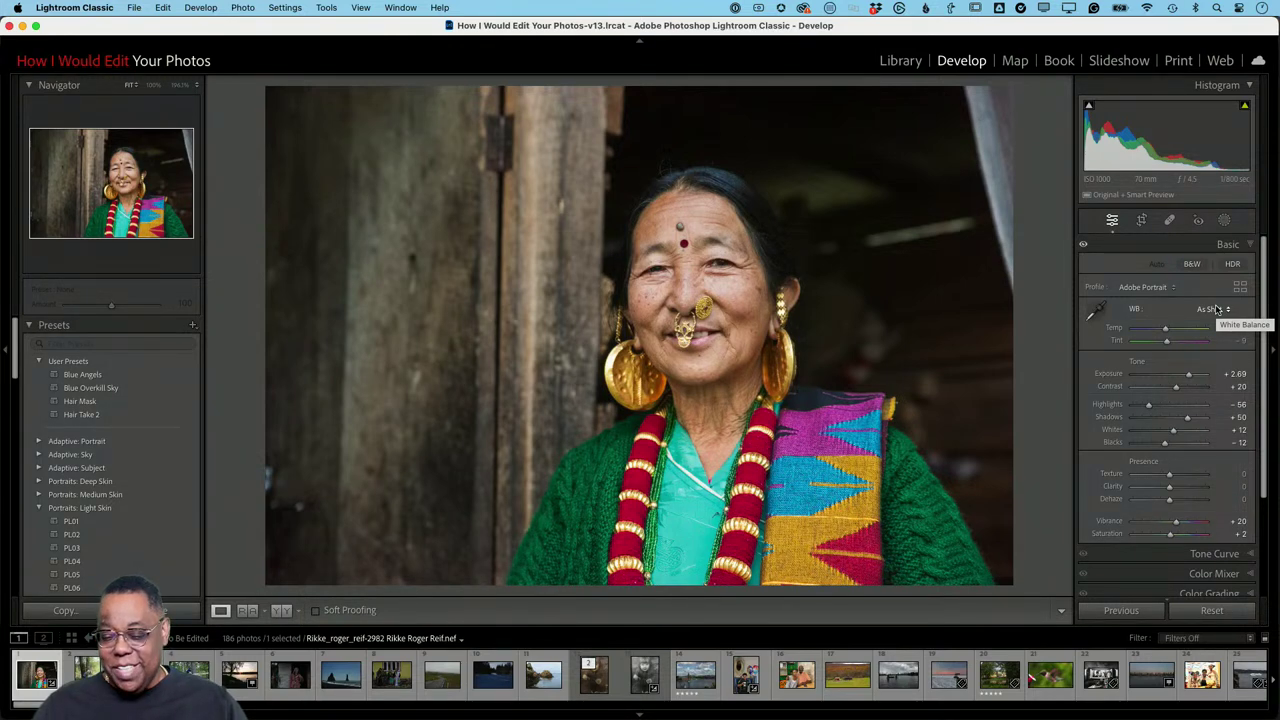
pyautogui.moveTo(1188, 374); pyautogui.dragTo(1185, 381)
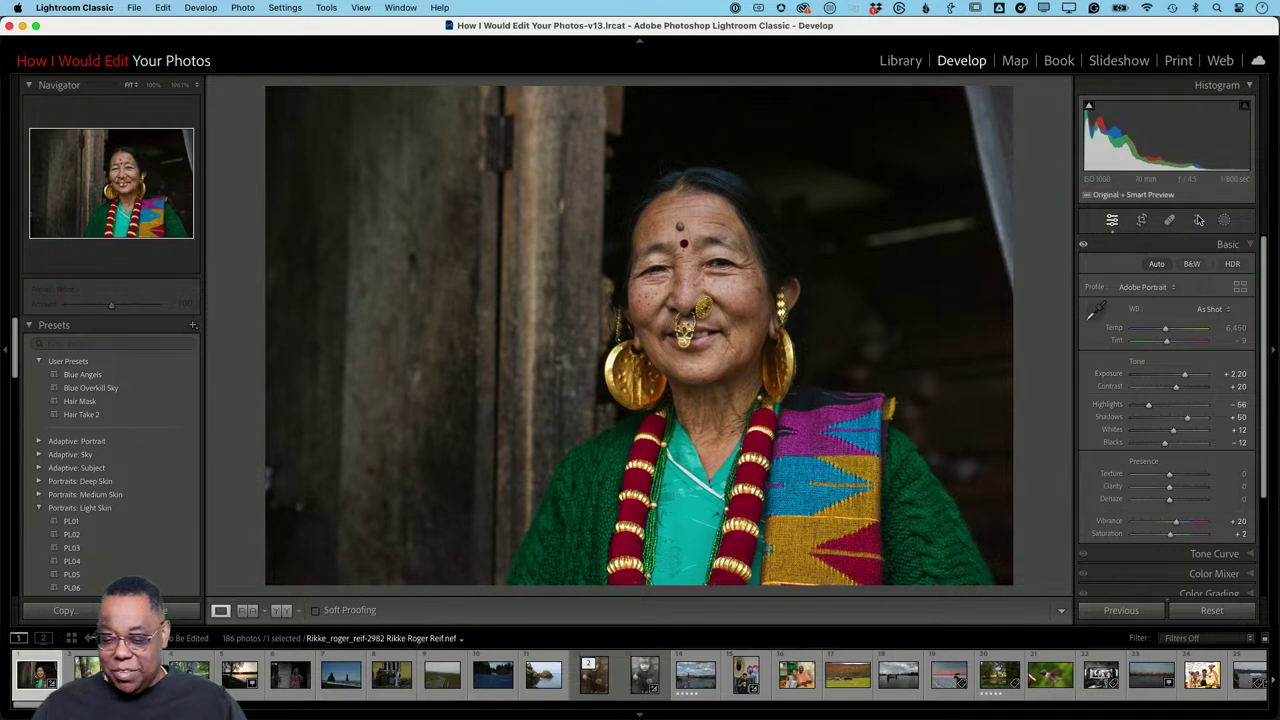
pyautogui.moveTo(1205, 422)
pyautogui.mouseDown()
pyautogui.moveTo(1190, 421)
pyautogui.moveTo(1203, 420)
pyautogui.mouseUp()
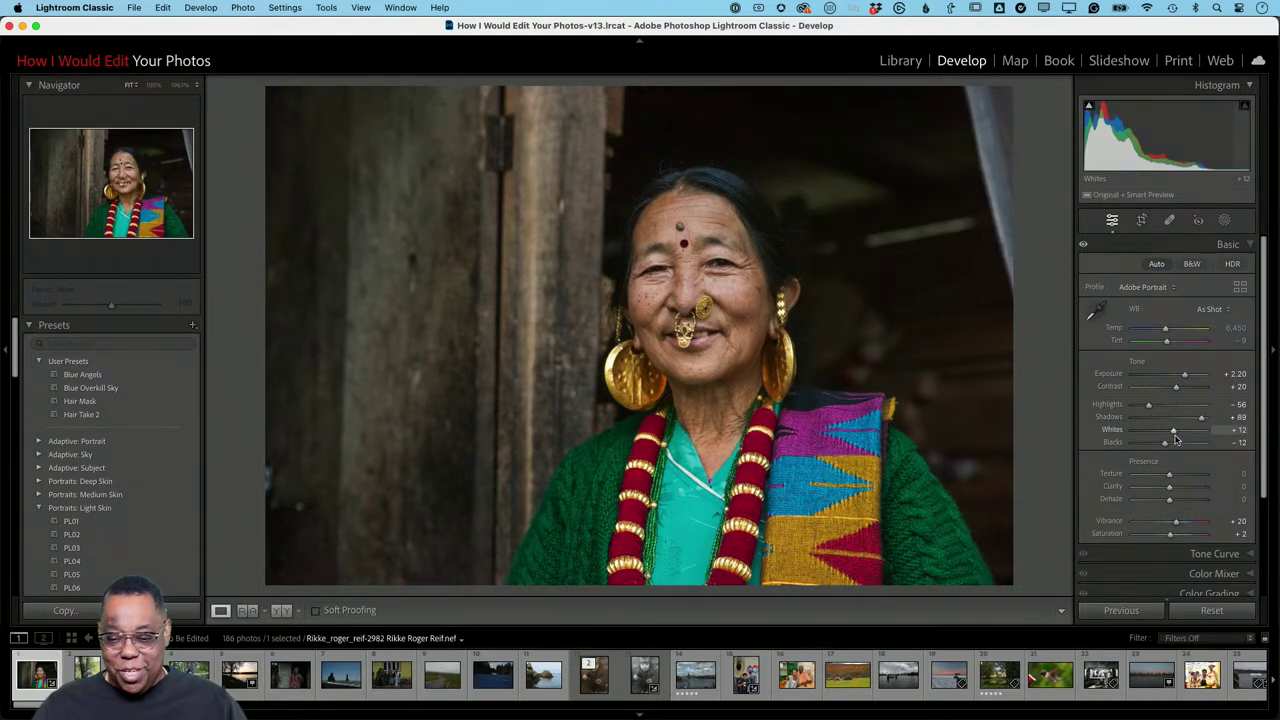
pyautogui.moveTo(1091, 107)
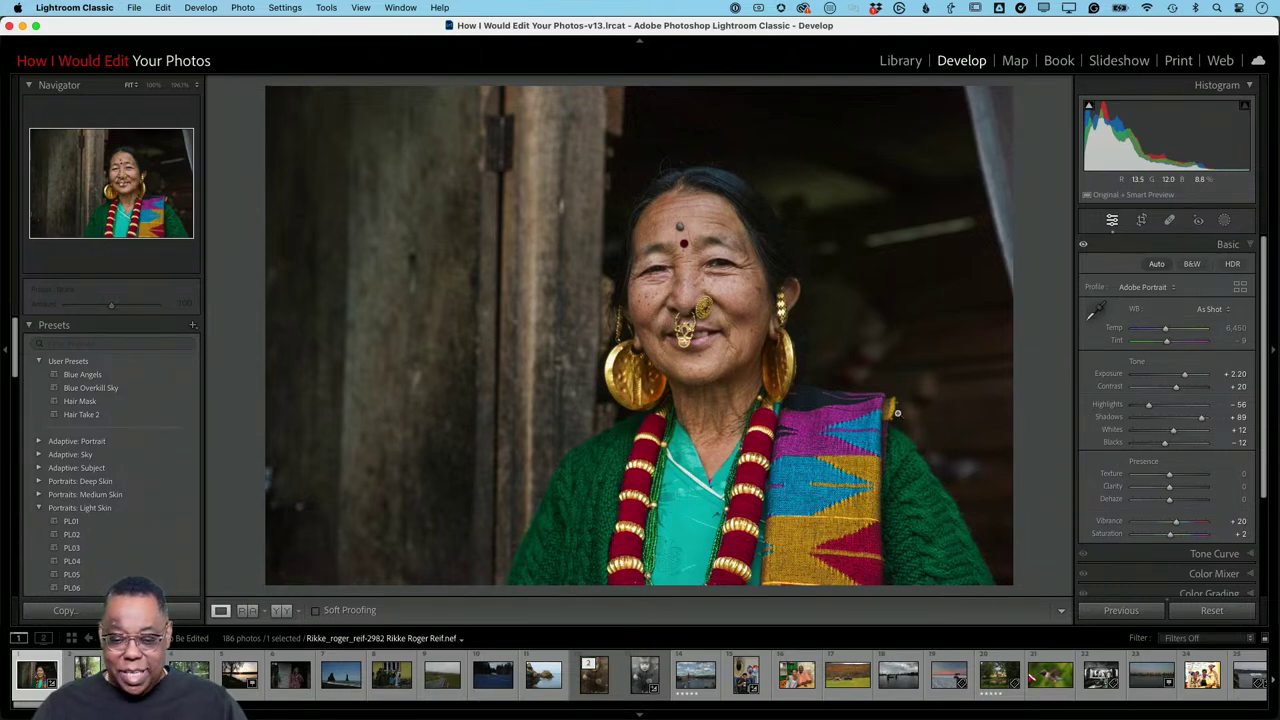
# Examine the noise up close in the woman's face, hair and the blurred background beside her
pyautogui.click(708, 313)
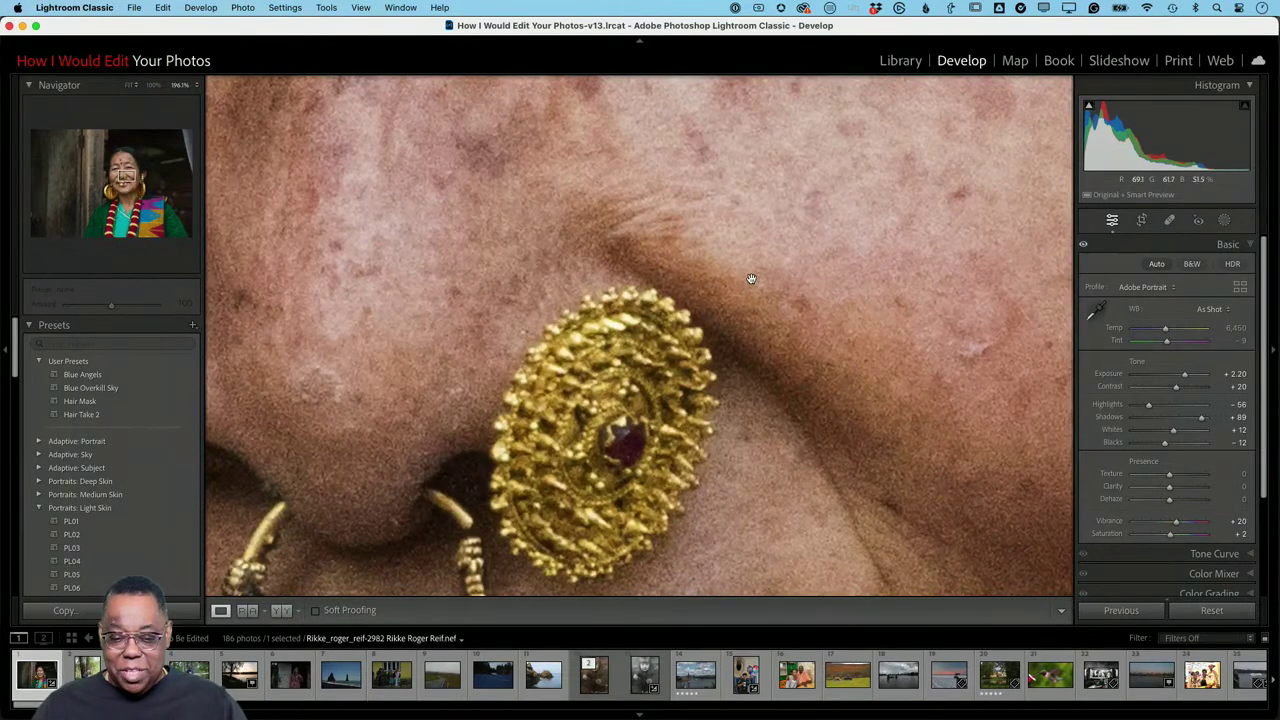
pyautogui.moveTo(751, 280); pyautogui.dragTo(977, 610)
pyautogui.hscroll(-10, 687, 396)
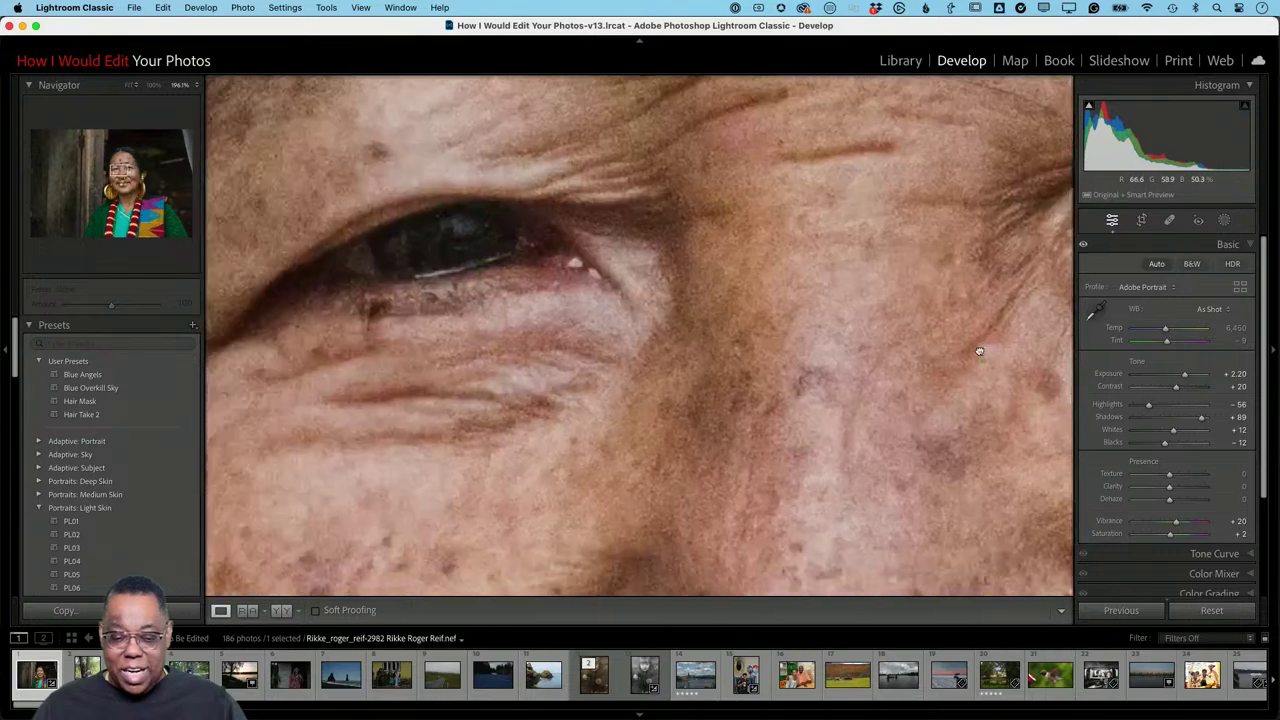
pyautogui.hscroll(-7, 629, 434)
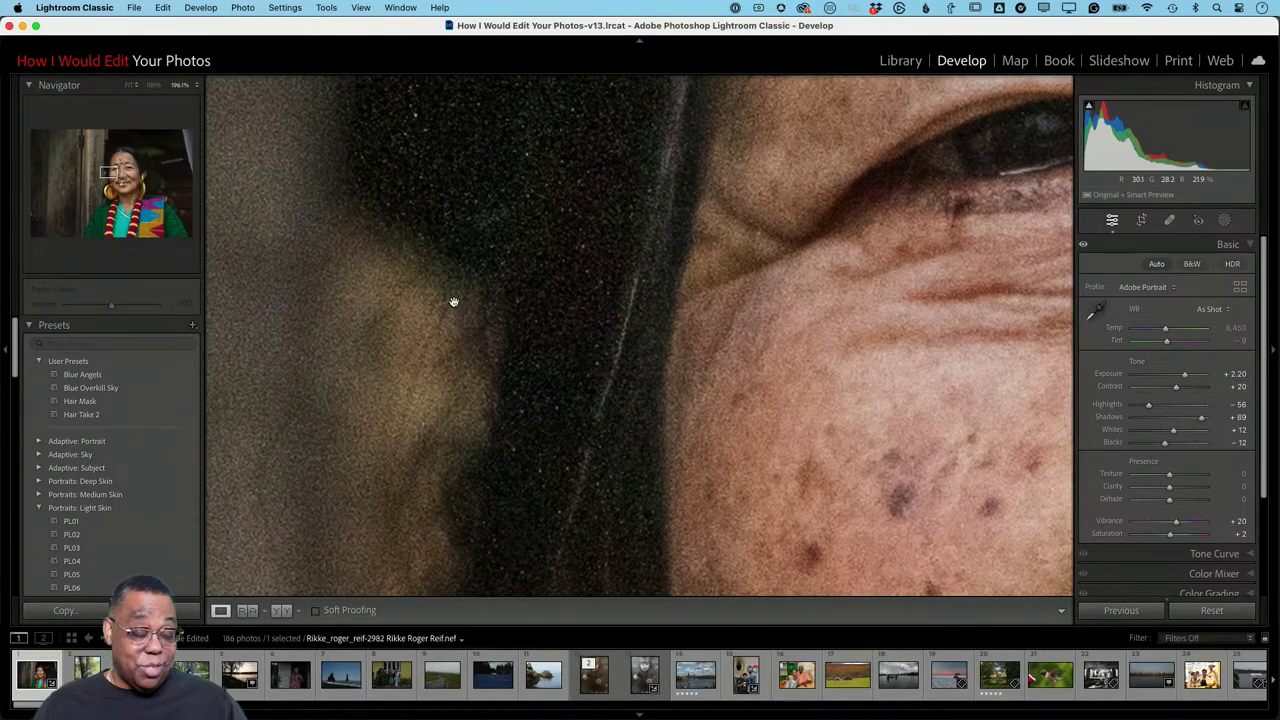
pyautogui.hscroll(-7, 460, 315)
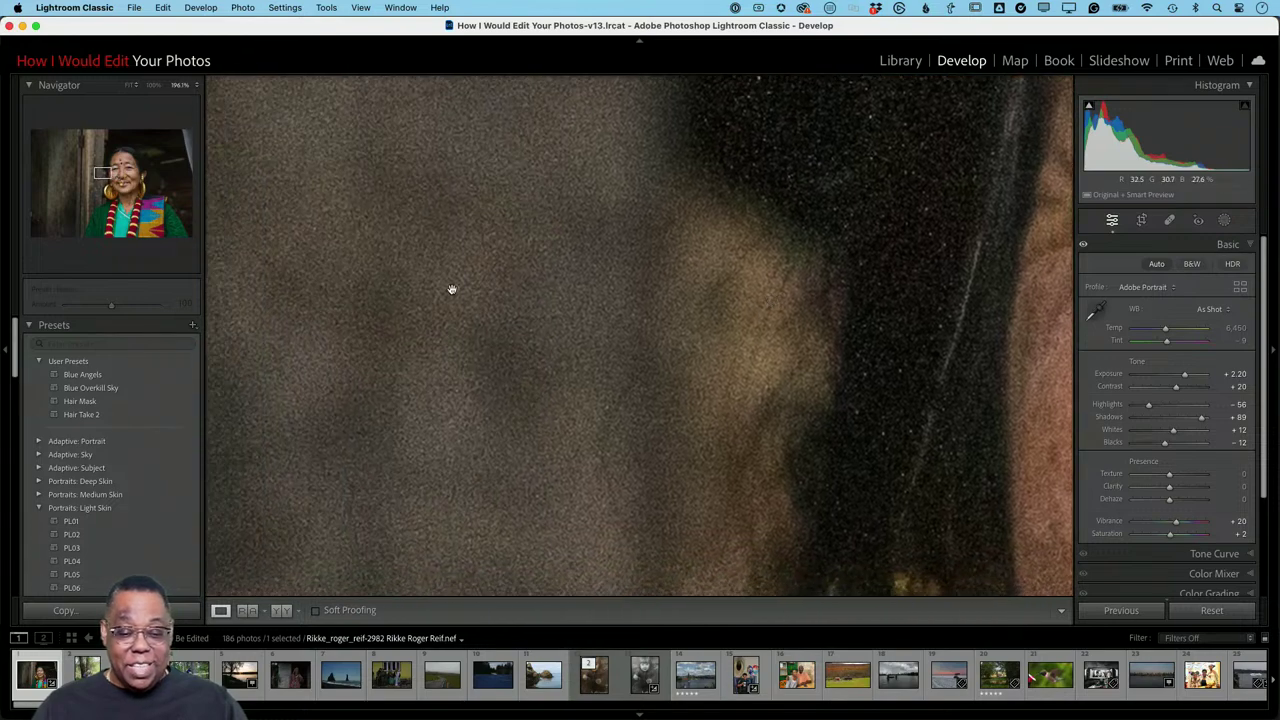
pyautogui.click(469, 290)
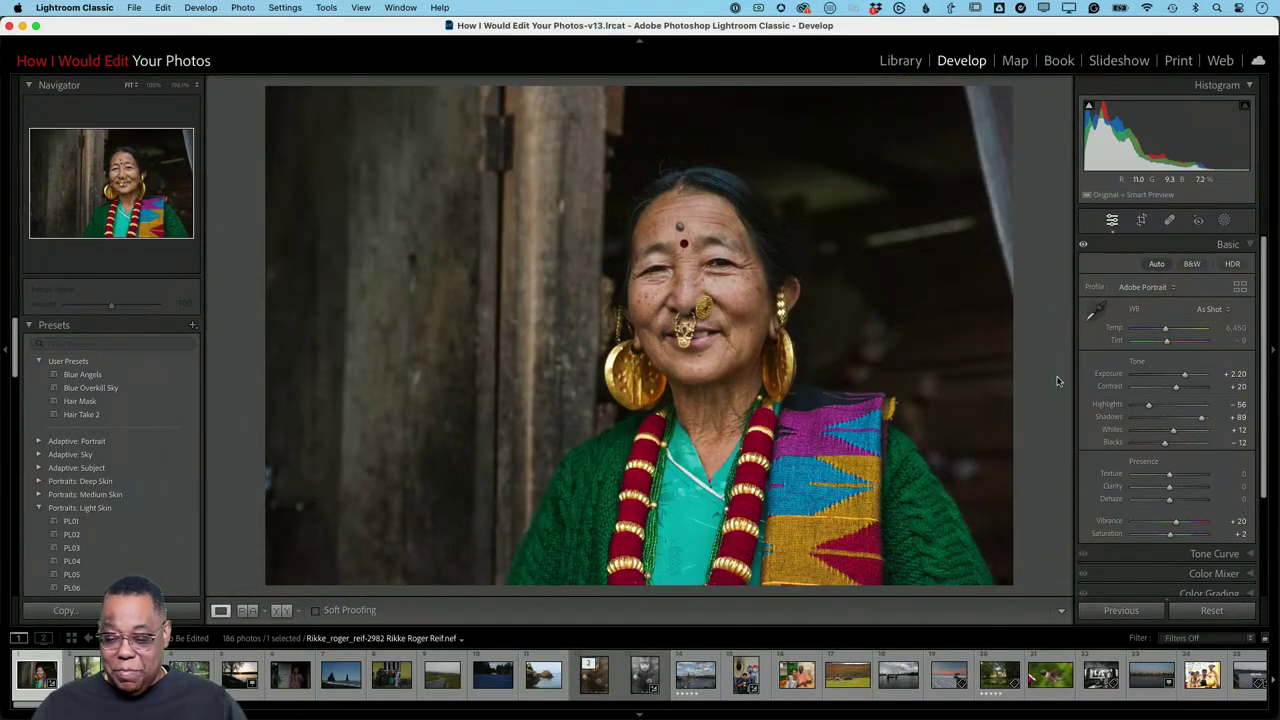
# Open the AI Denoise enhancement preview for the portrait
pyautogui.scroll(-3, 1193, 451)
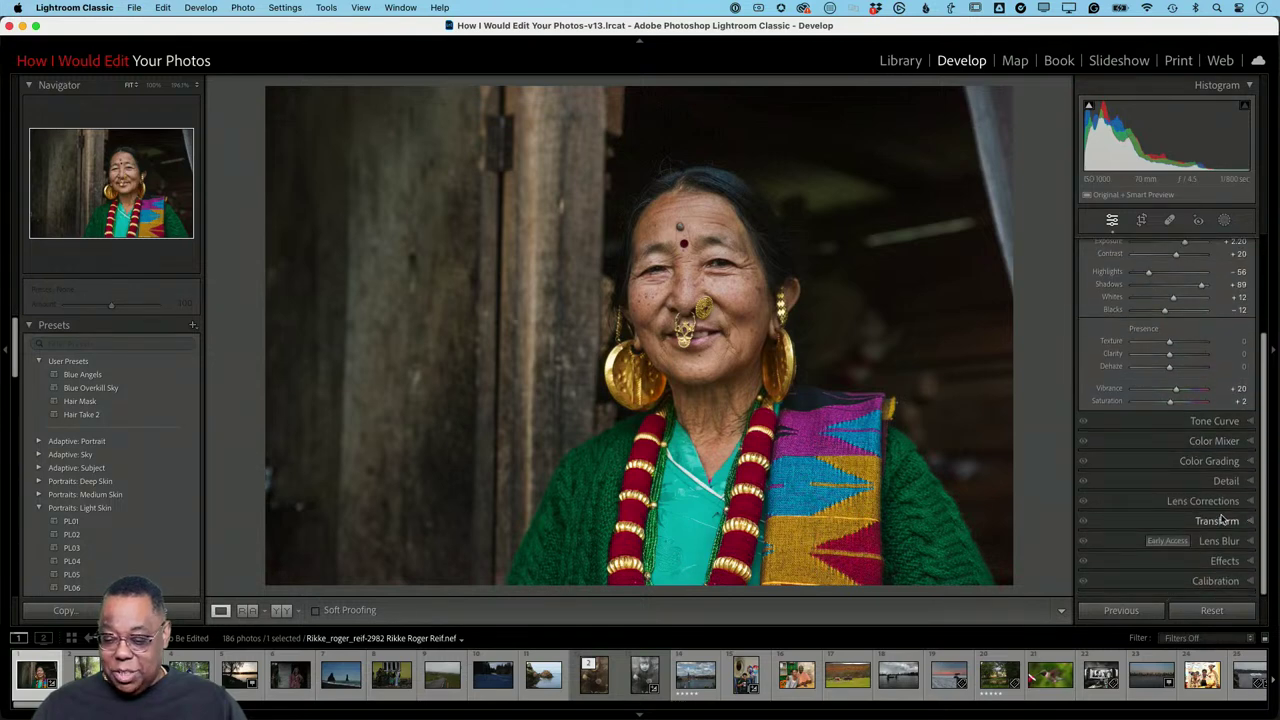
pyautogui.click(1230, 483)
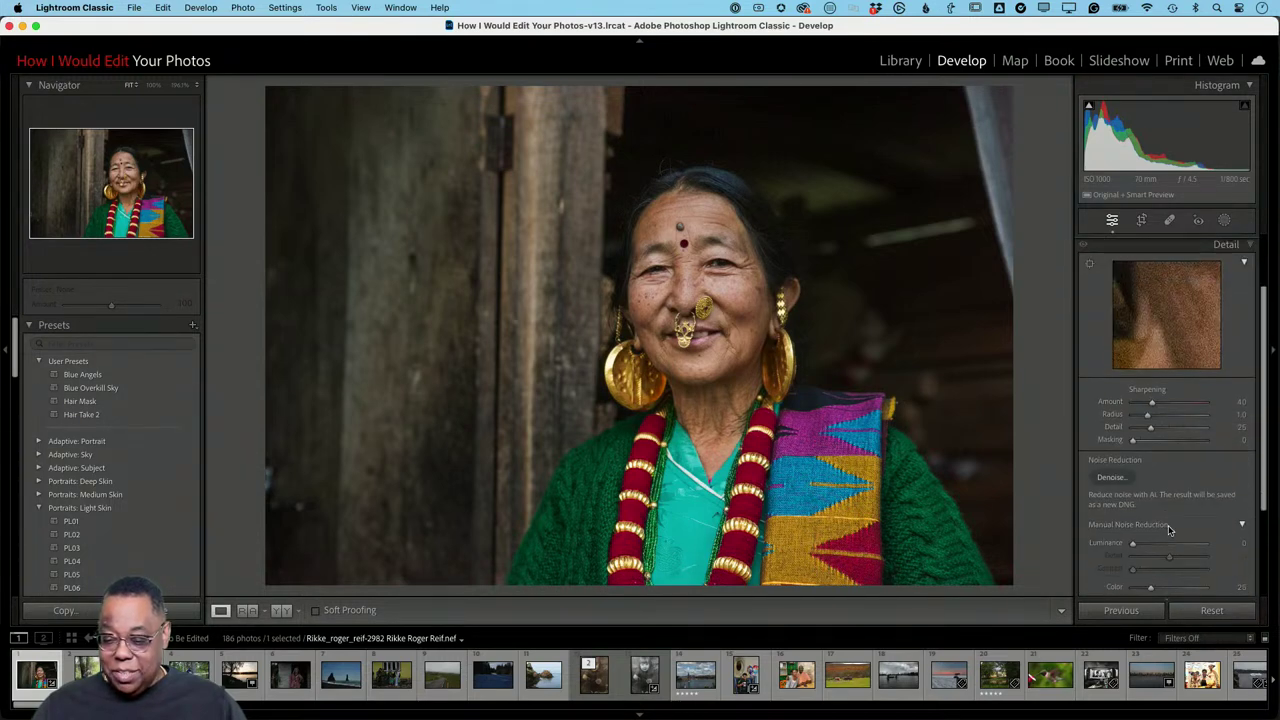
pyautogui.click(1110, 478)
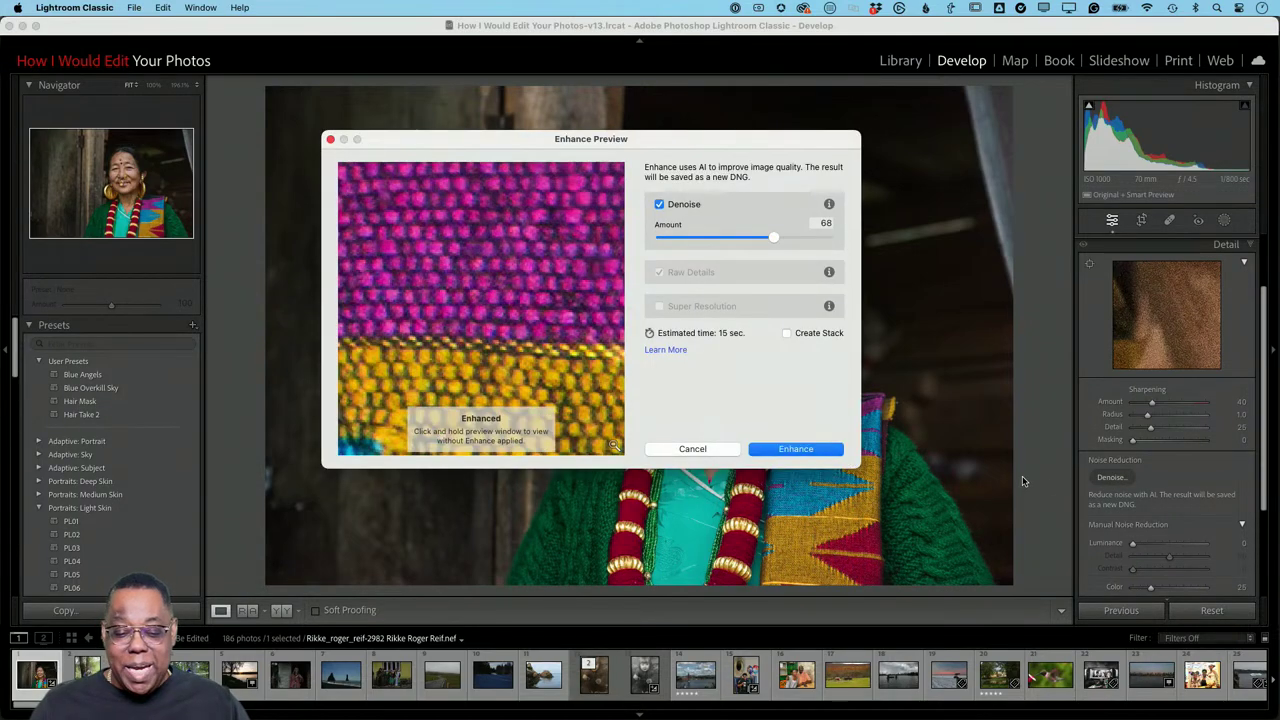
# Examine the denoised preview across the woven shawl, the dark background and the gold earring
pyautogui.moveTo(571, 223); pyautogui.dragTo(474, 314)
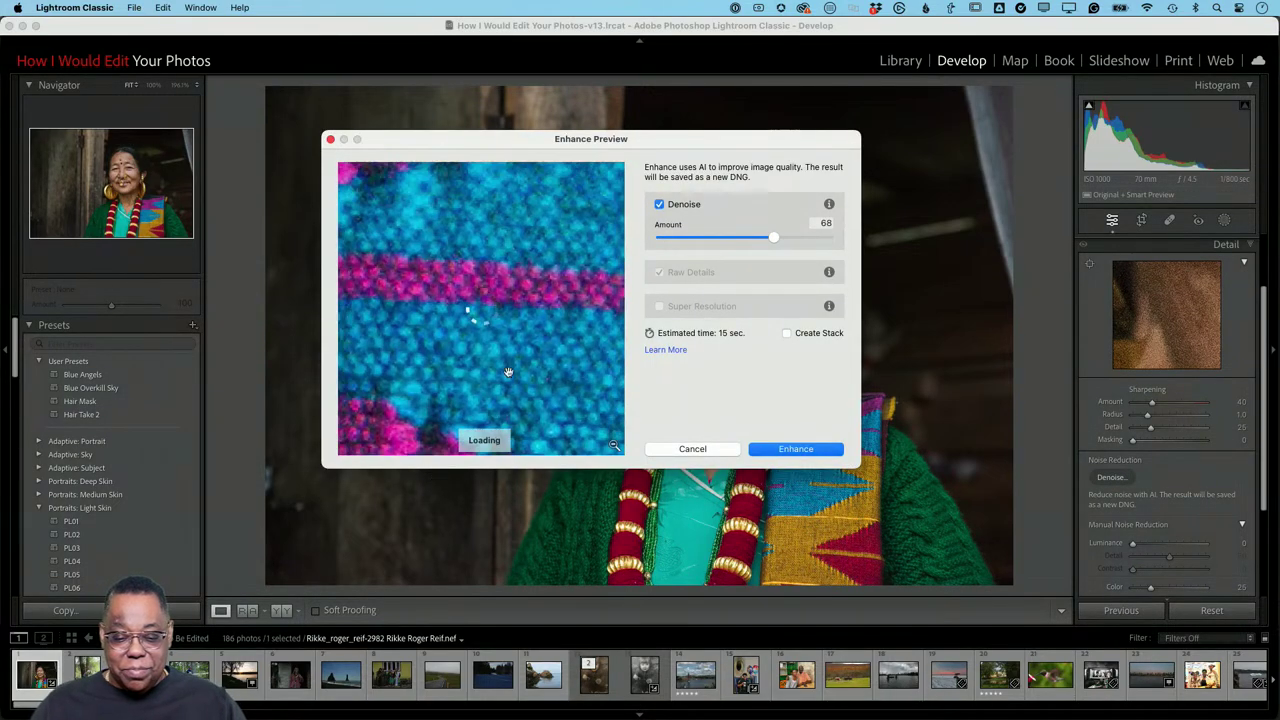
pyautogui.moveTo(554, 240); pyautogui.dragTo(374, 528)
pyautogui.moveTo(549, 249); pyautogui.dragTo(566, 449)
pyautogui.moveTo(543, 334); pyautogui.dragTo(405, 717)
pyautogui.moveTo(557, 237); pyautogui.dragTo(464, 310)
pyautogui.moveTo(531, 206); pyautogui.dragTo(486, 309)
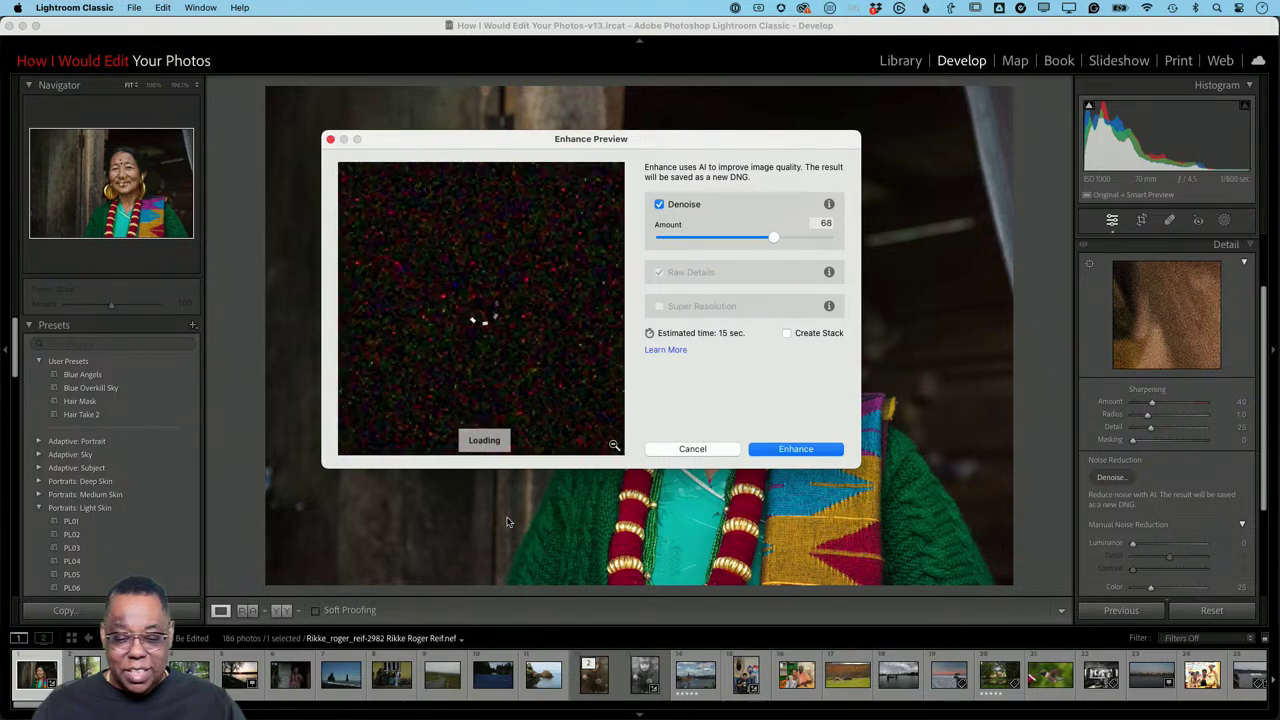
pyautogui.moveTo(534, 251); pyautogui.dragTo(491, 314)
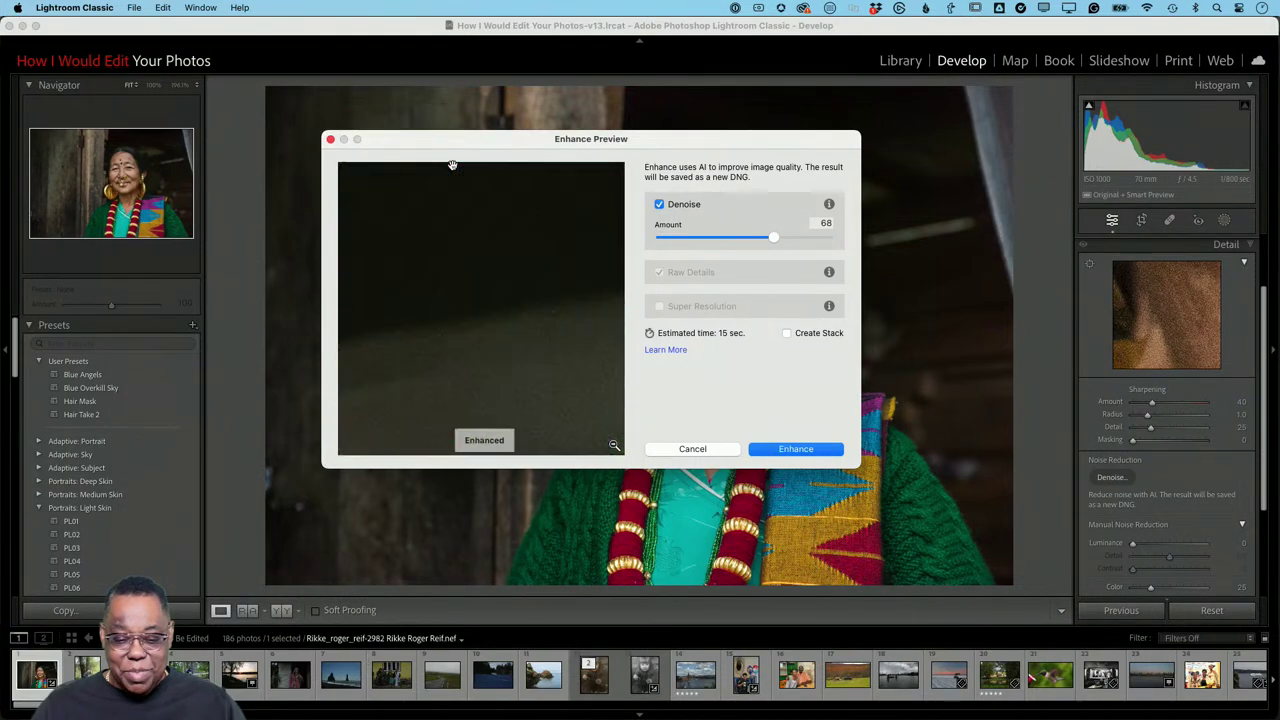
pyautogui.moveTo(543, 226); pyautogui.dragTo(608, 443)
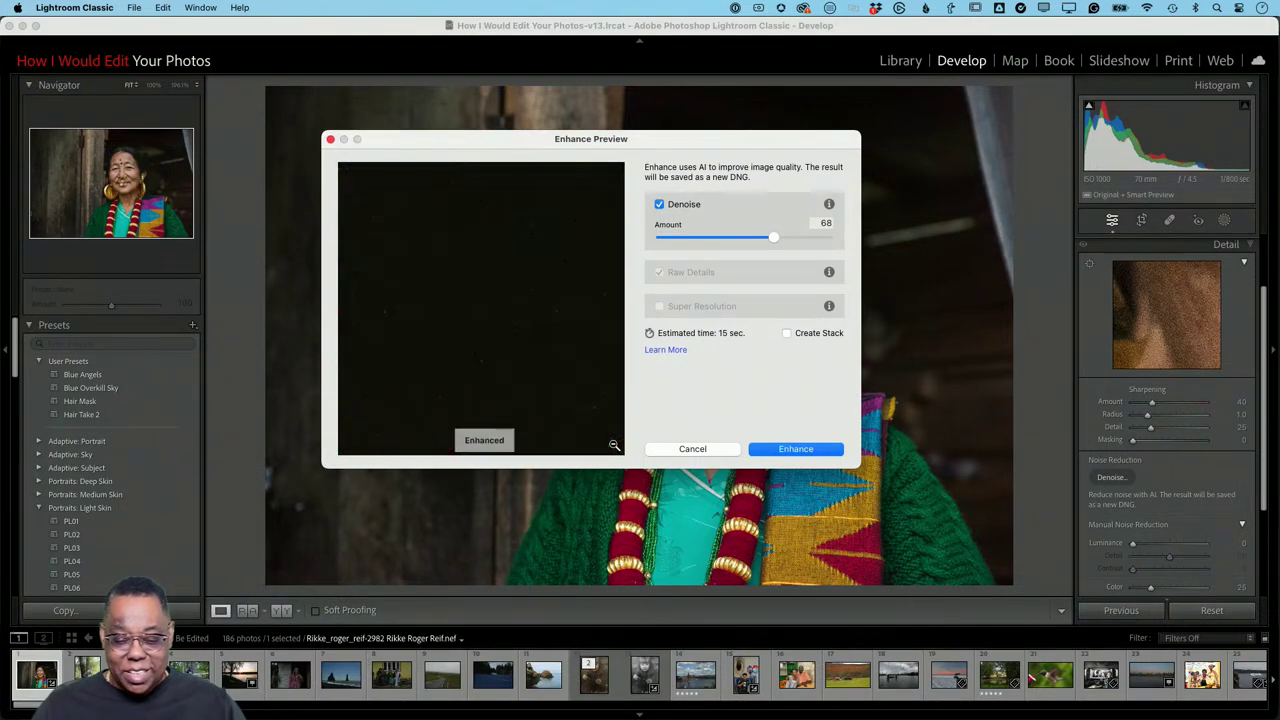
pyautogui.click(614, 447)
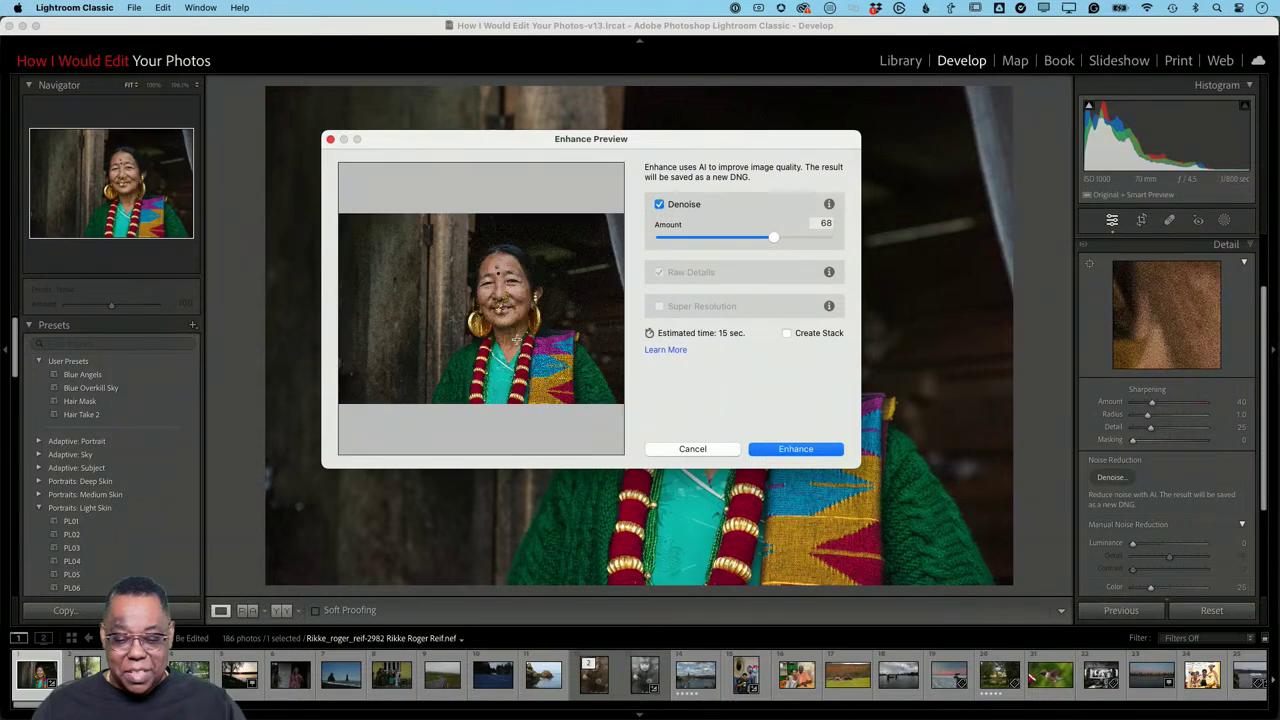
pyautogui.click(536, 311)
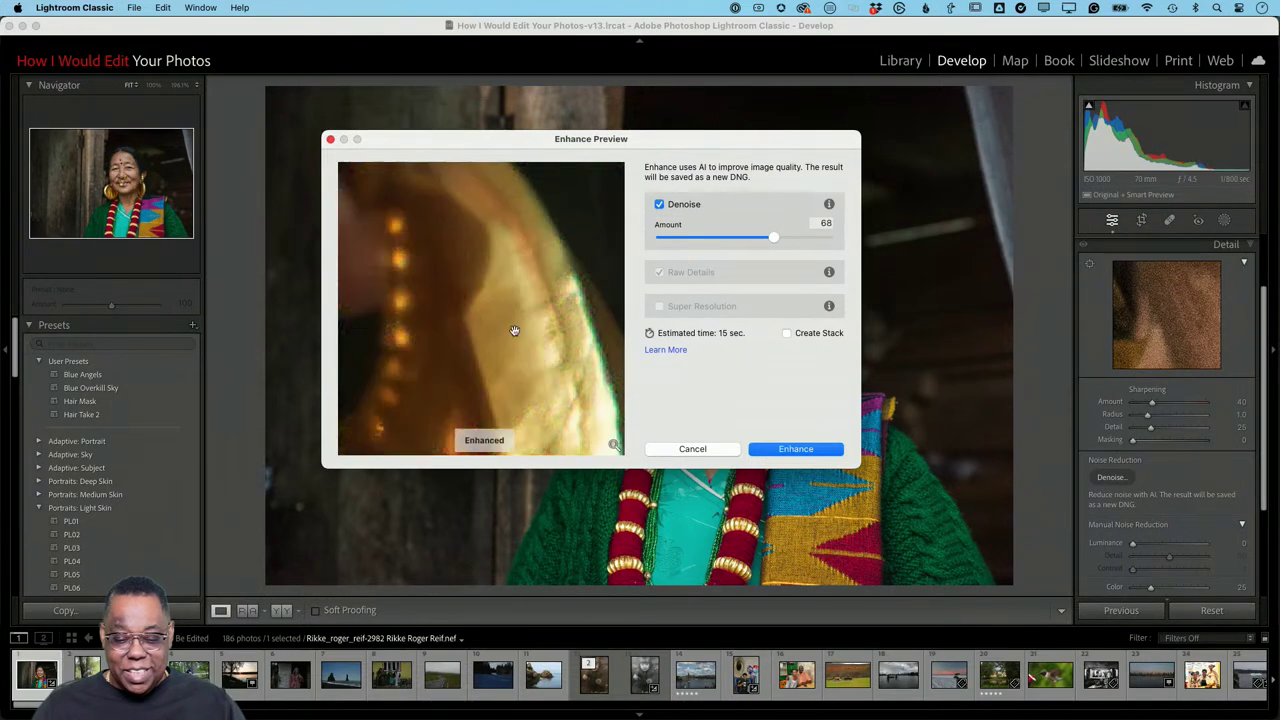
pyautogui.moveTo(459, 325); pyautogui.dragTo(528, 361)
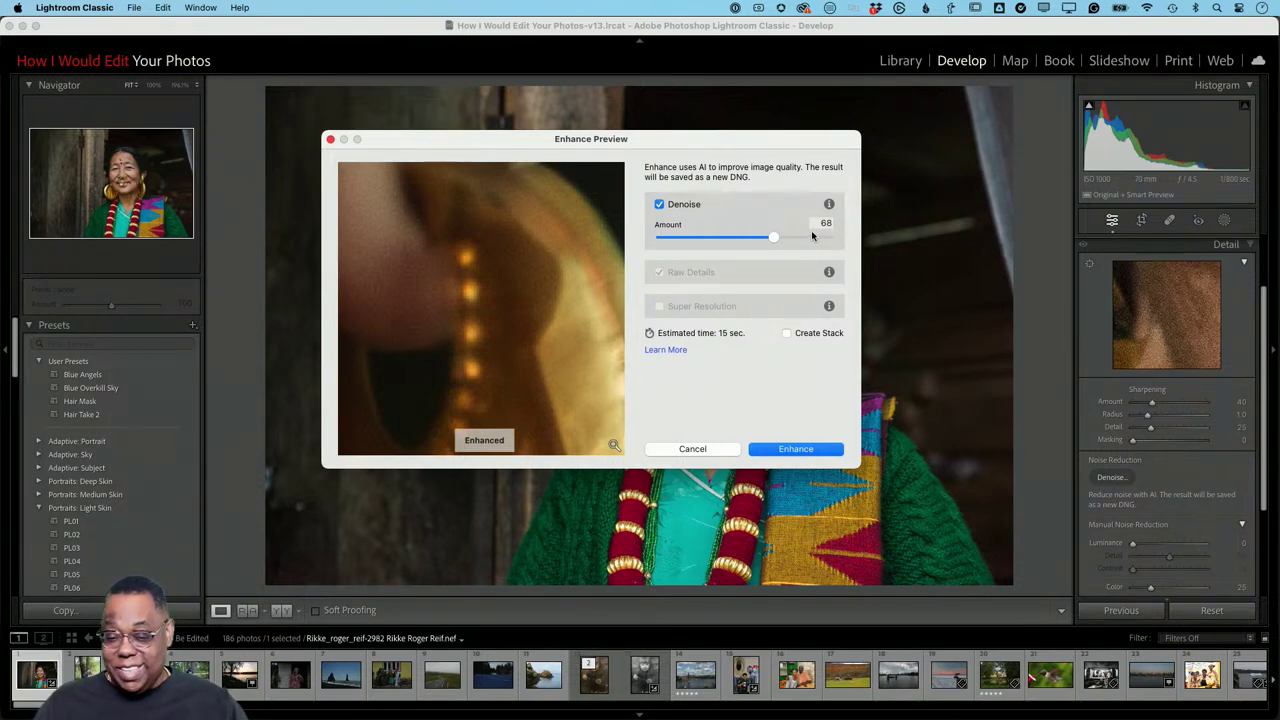
# Compare Denoise amounts of 50, 55, 62 and 94 on the earring area of the preview
pyautogui.moveTo(769, 242); pyautogui.dragTo(747, 250)
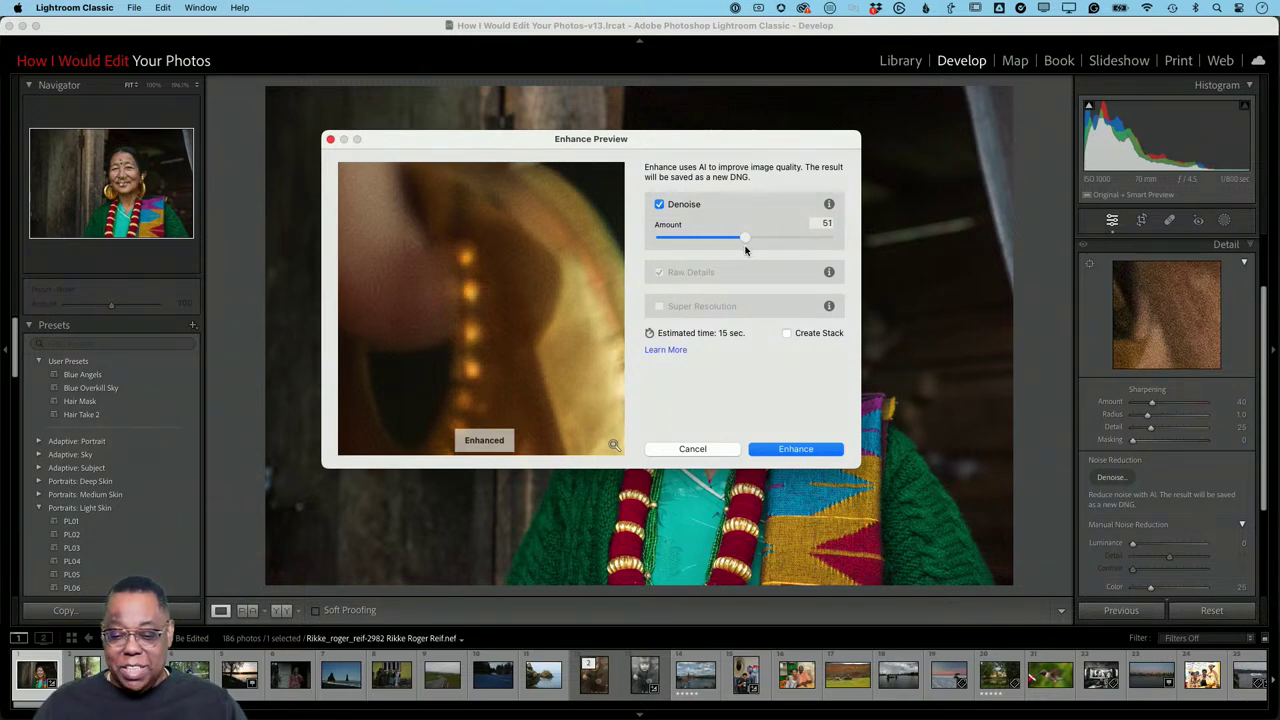
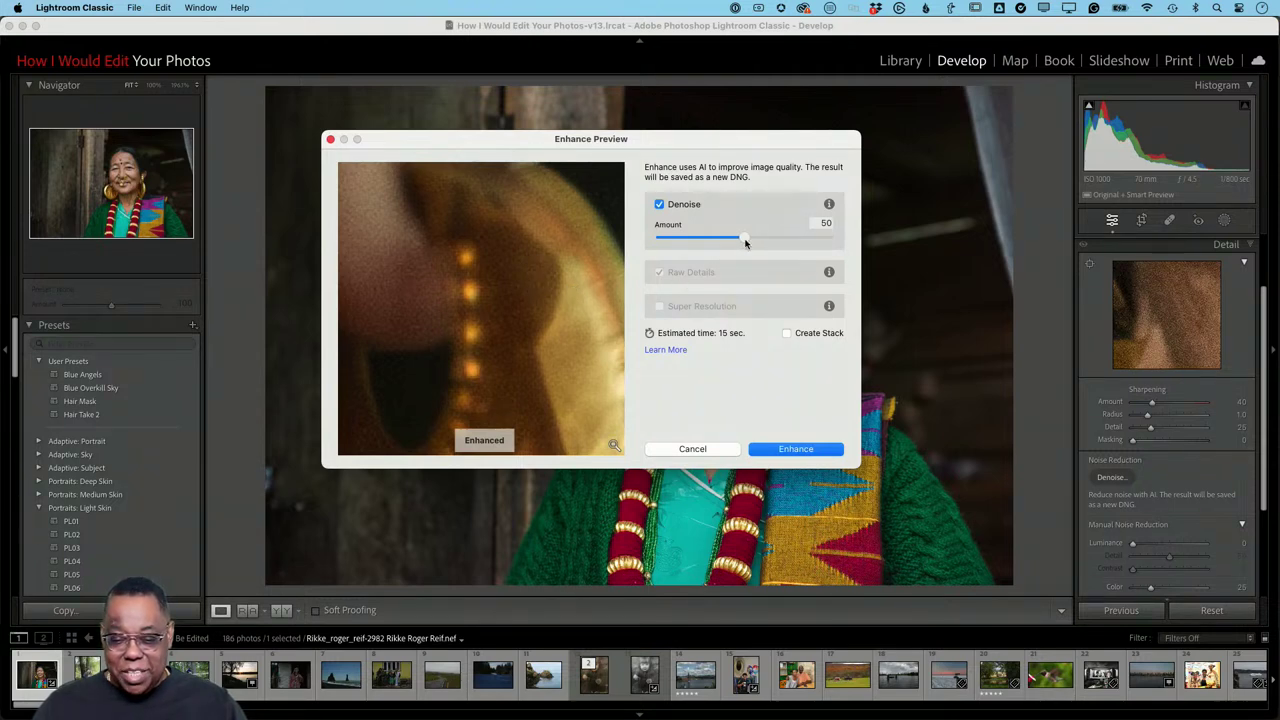
pyautogui.moveTo(745, 243); pyautogui.dragTo(749, 243)
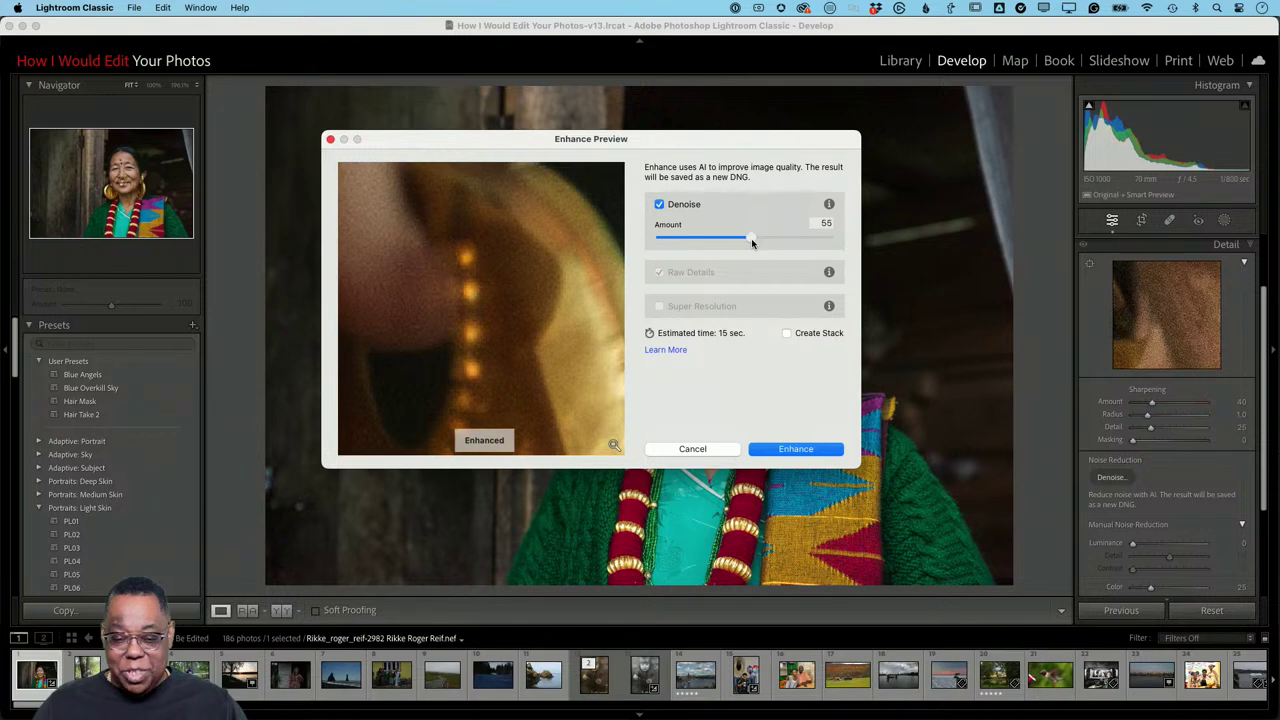
pyautogui.moveTo(752, 243); pyautogui.dragTo(766, 243)
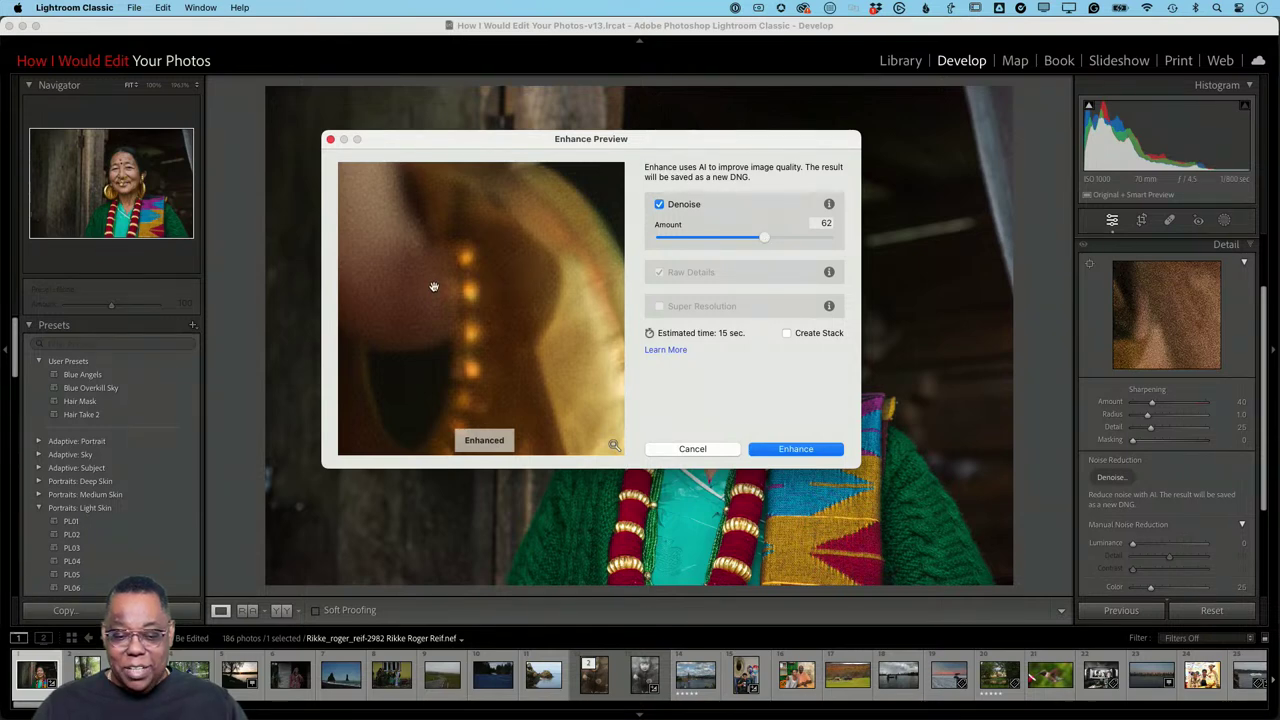
pyautogui.moveTo(765, 240); pyautogui.dragTo(818, 243)
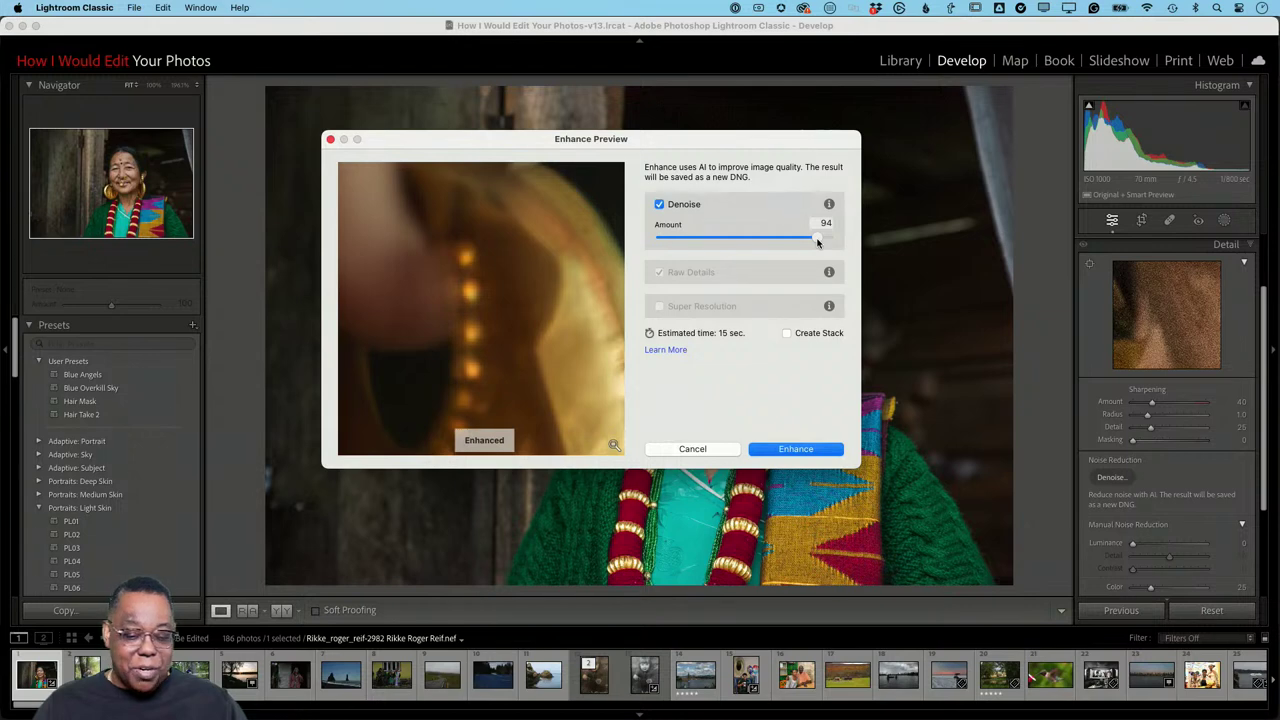
# Set the Denoise amount to 65, check the preview around the earring, and generate the enhanced DNG
pyautogui.moveTo(814, 242); pyautogui.dragTo(768, 246)
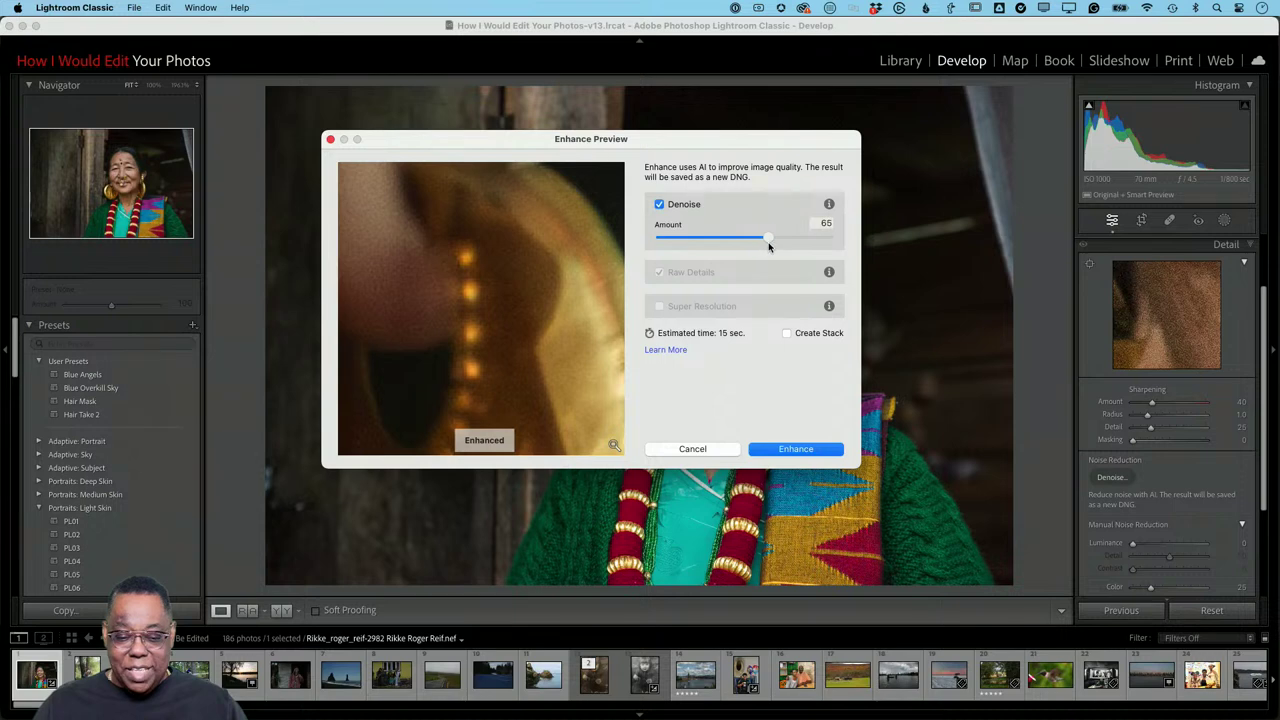
pyautogui.click(537, 293)
pyautogui.moveTo(537, 293); pyautogui.dragTo(537, 292)
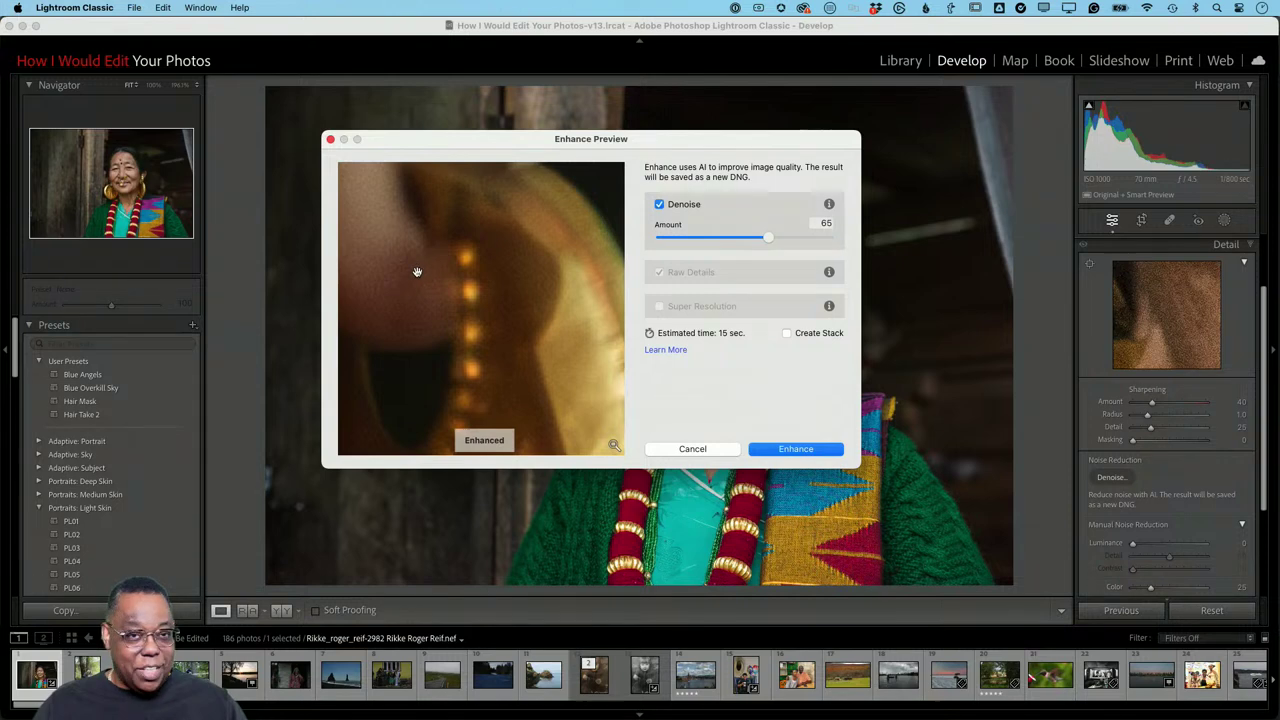
pyautogui.click(806, 450)
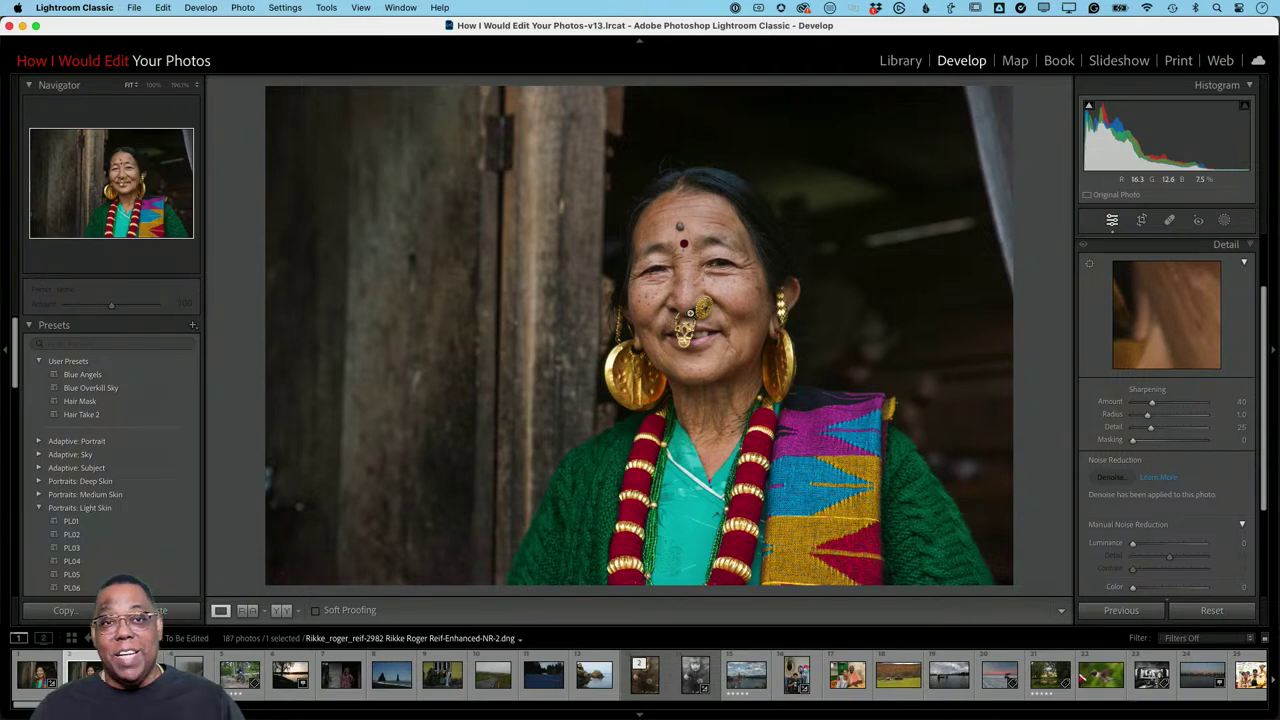
# Examine the denoised copy up close around the nose, eyes, cheek and dark hair
pyautogui.click(707, 280)
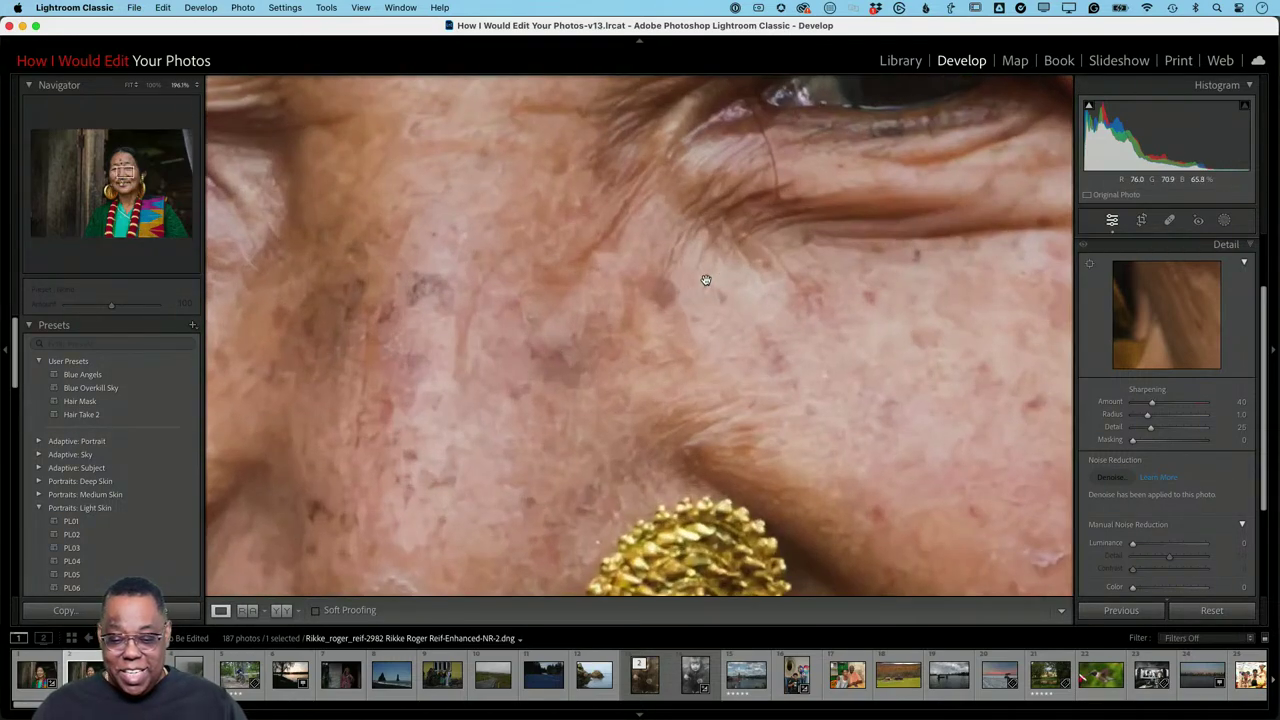
pyautogui.moveTo(472, 306); pyautogui.dragTo(890, 318)
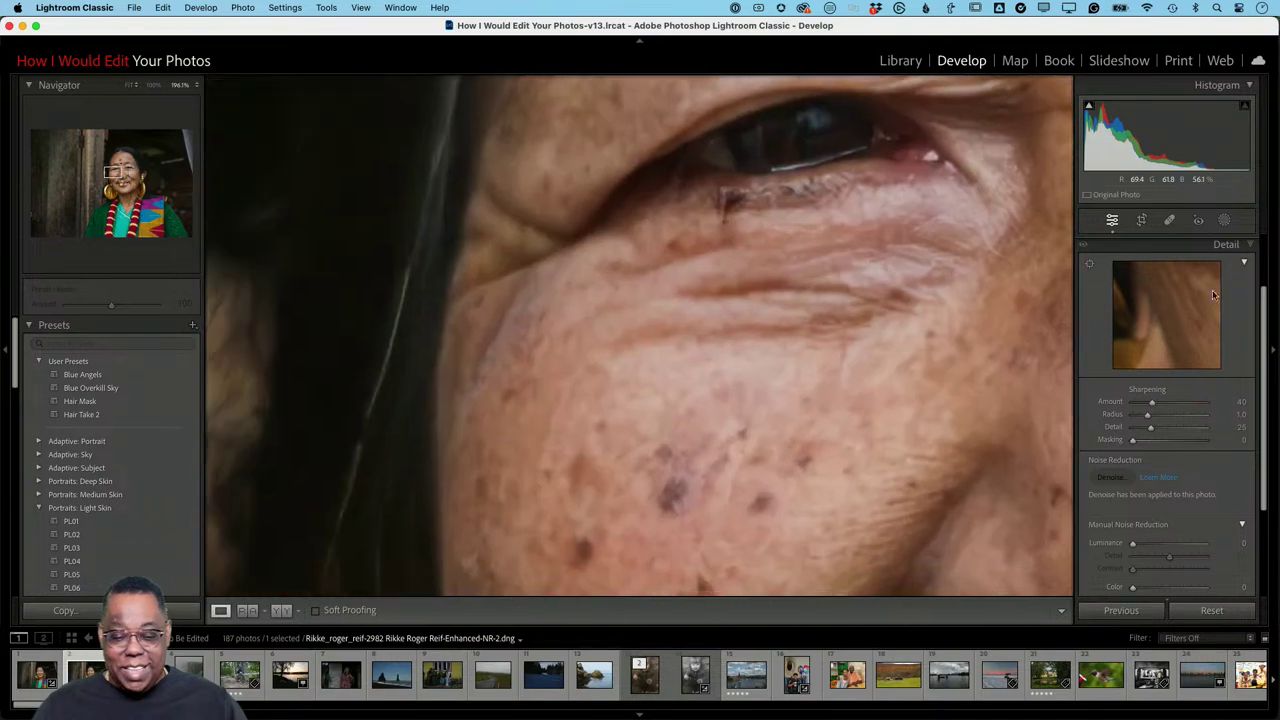
pyautogui.moveTo(699, 377); pyautogui.dragTo(506, 251)
pyautogui.click(591, 256)
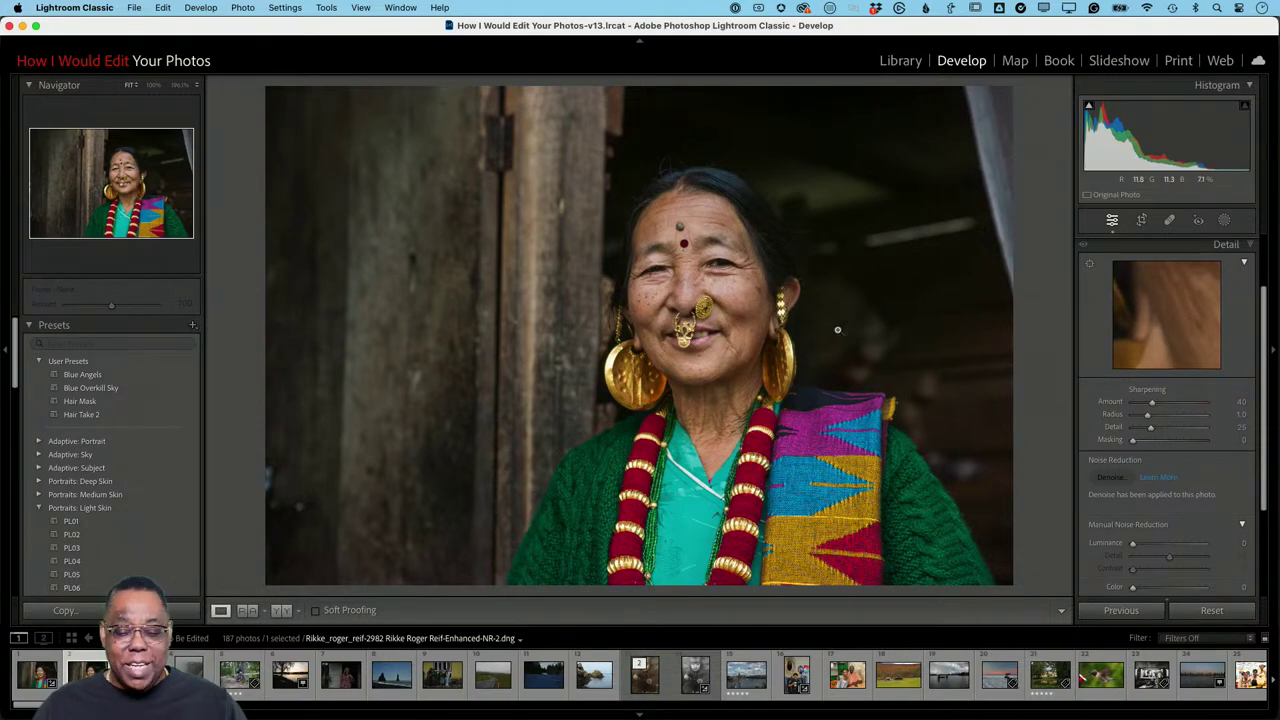
# Examine the denoised copy up close around the earring, the mouth and nose jewellery, and the woven shawl
pyautogui.click(784, 321)
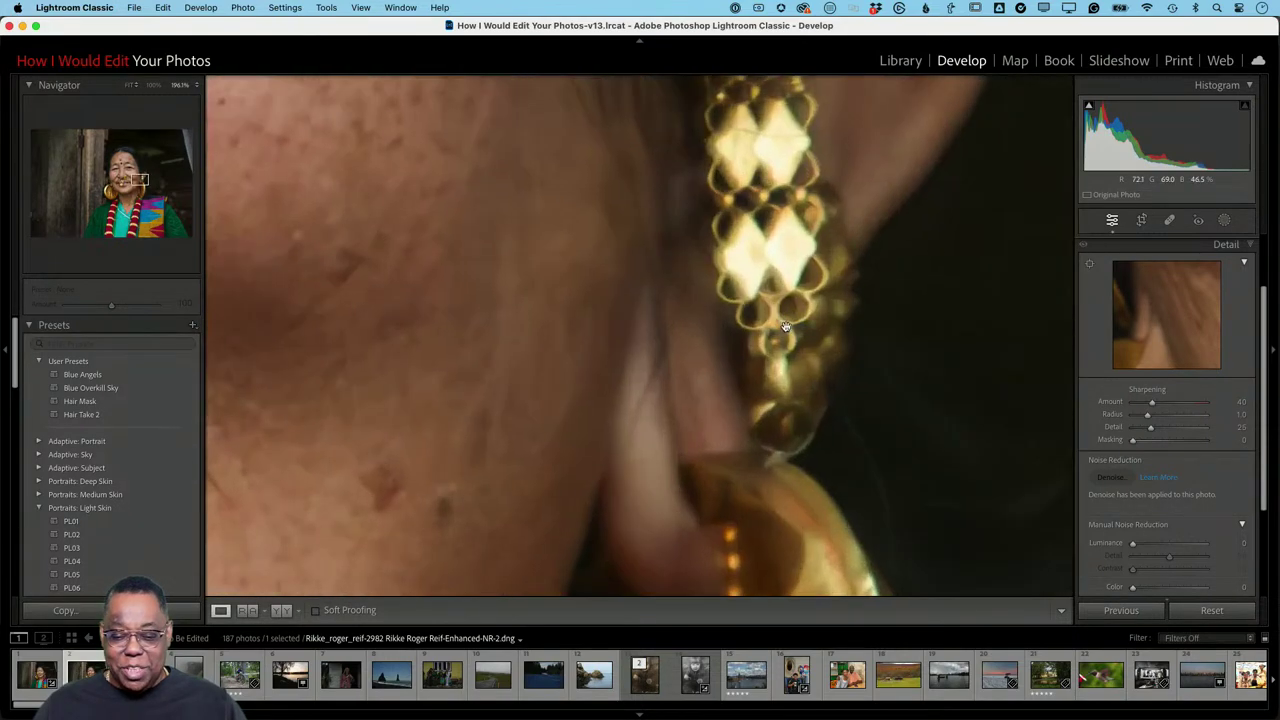
pyautogui.moveTo(784, 489); pyautogui.dragTo(884, 72)
pyautogui.click(884, 80)
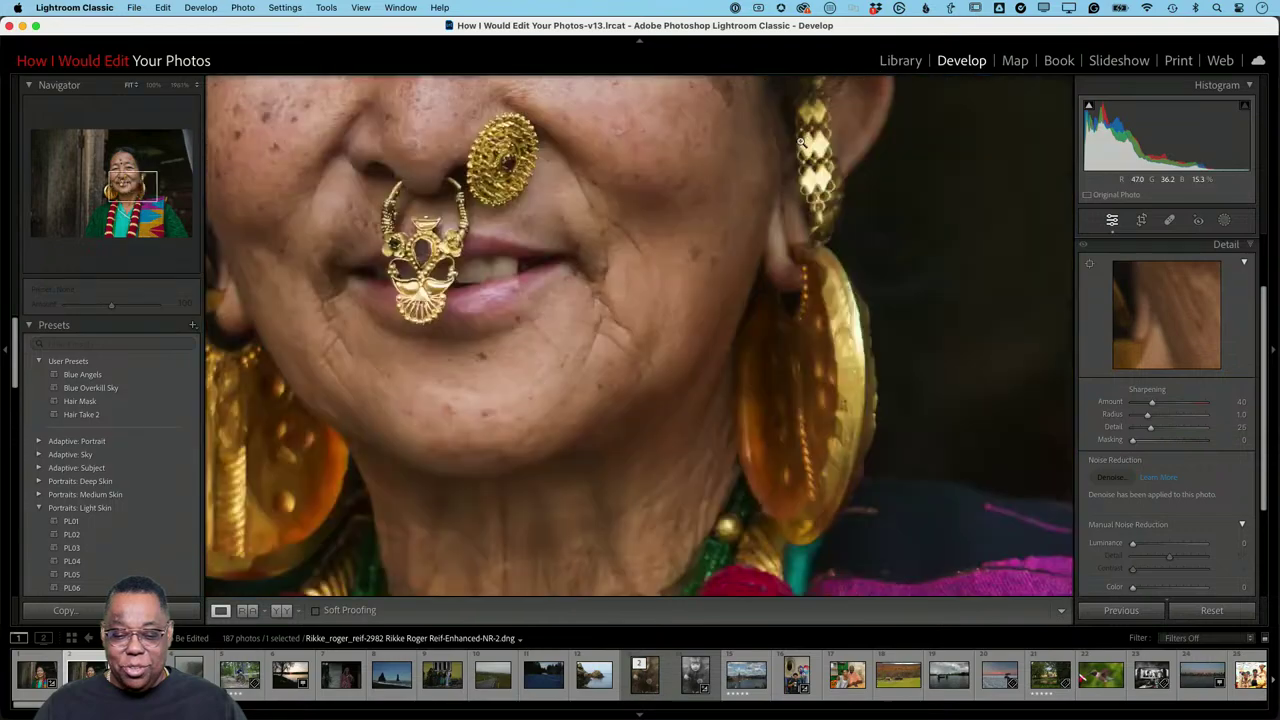
pyautogui.click(695, 332)
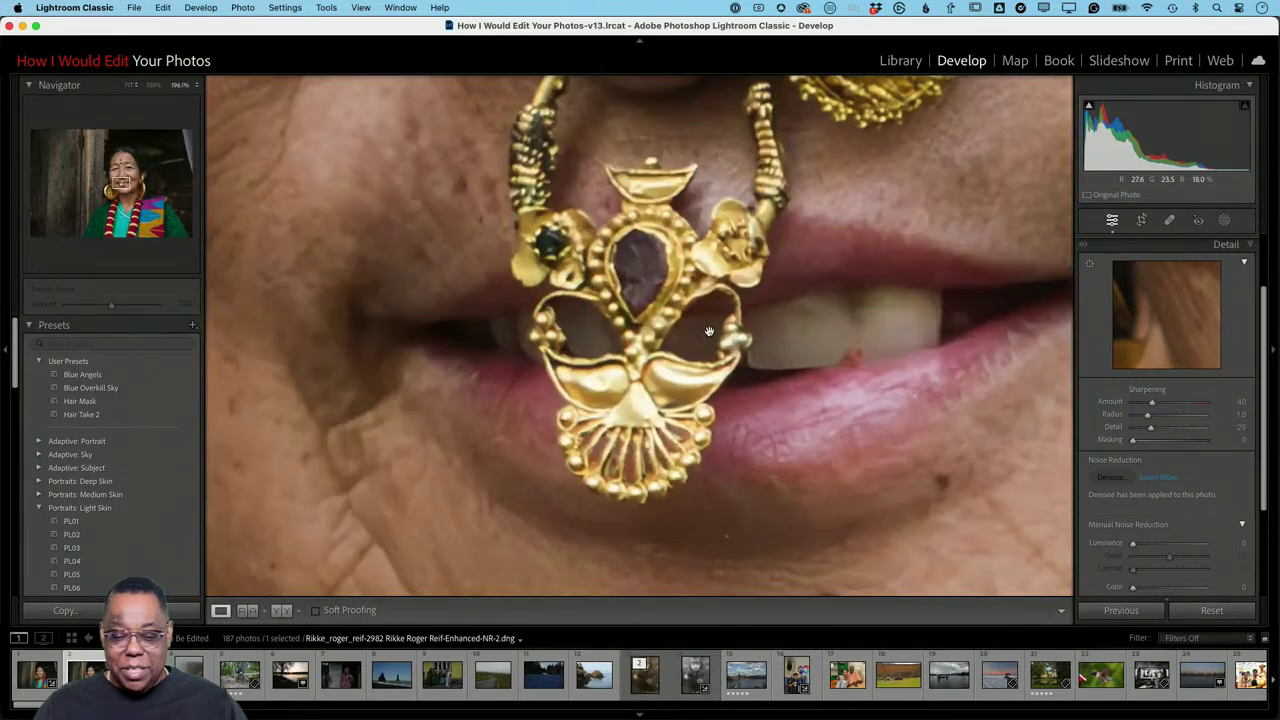
pyautogui.click(709, 333)
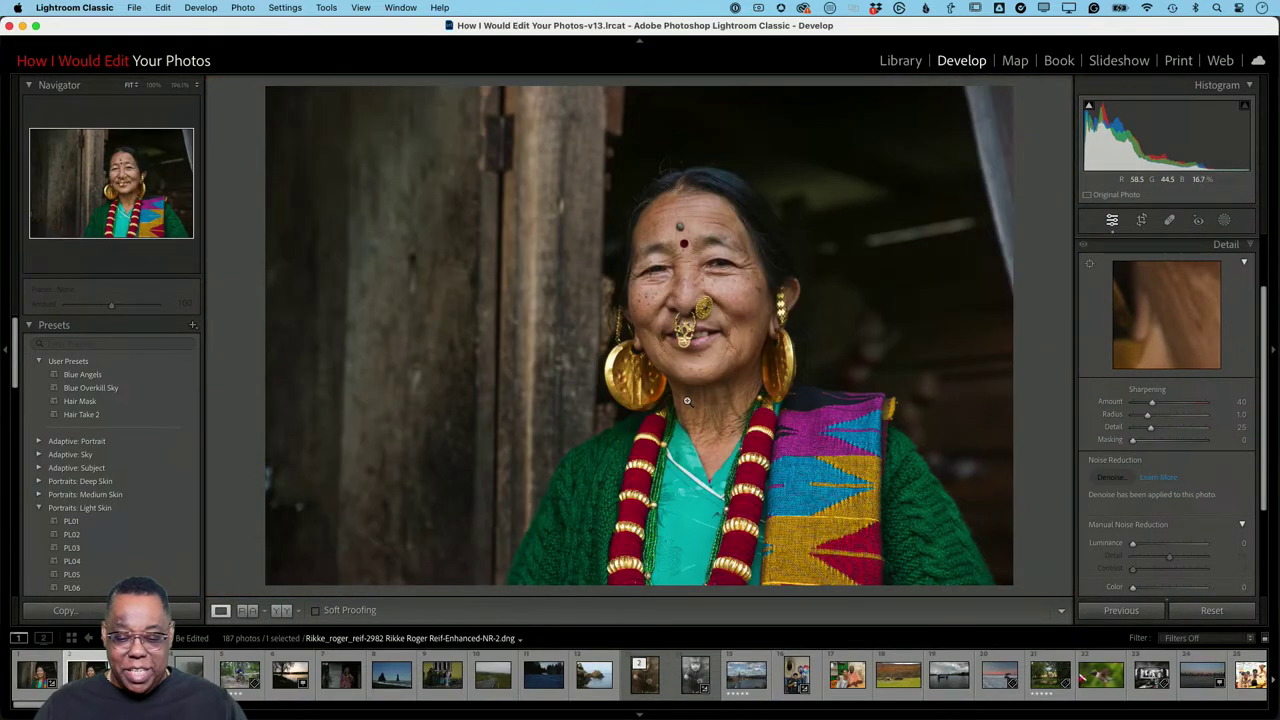
pyautogui.click(828, 507)
pyautogui.click(828, 504)
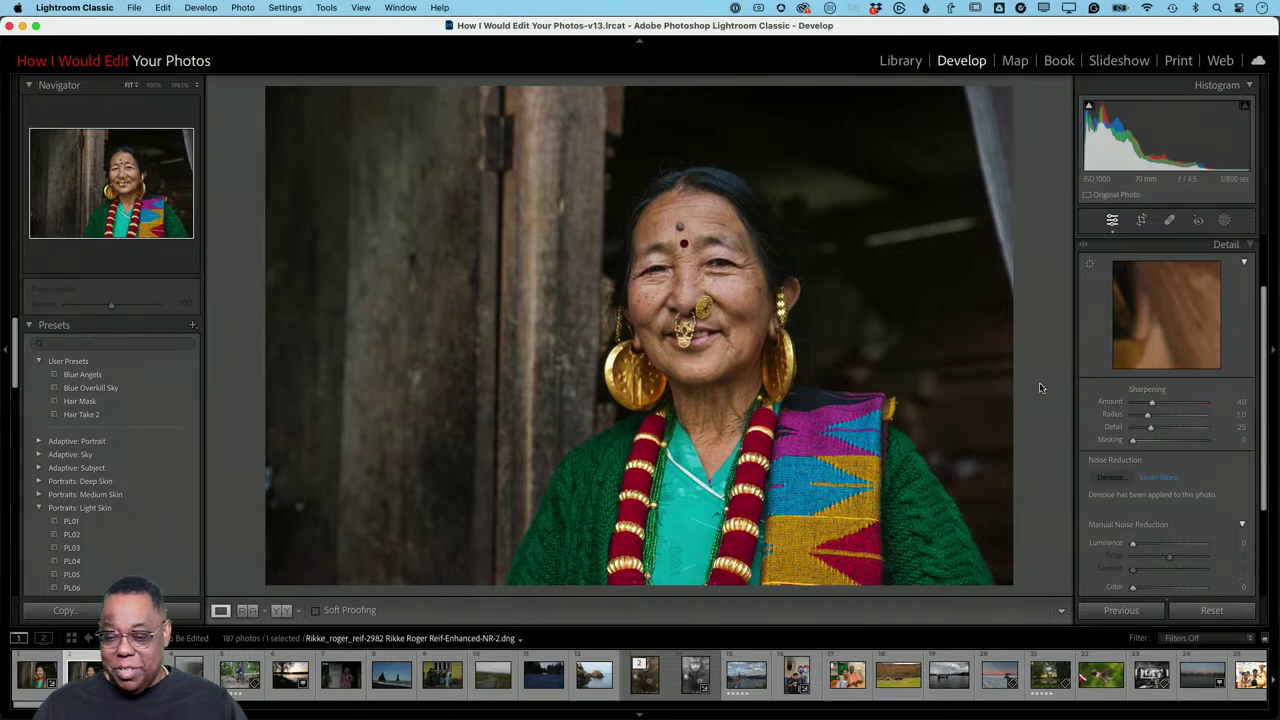
# Create one combined Person 1 mask covering Facial Skin, Body Skin, Eye Sclera, Iris and Pupil, Lips and Teeth
pyautogui.click(1224, 221)
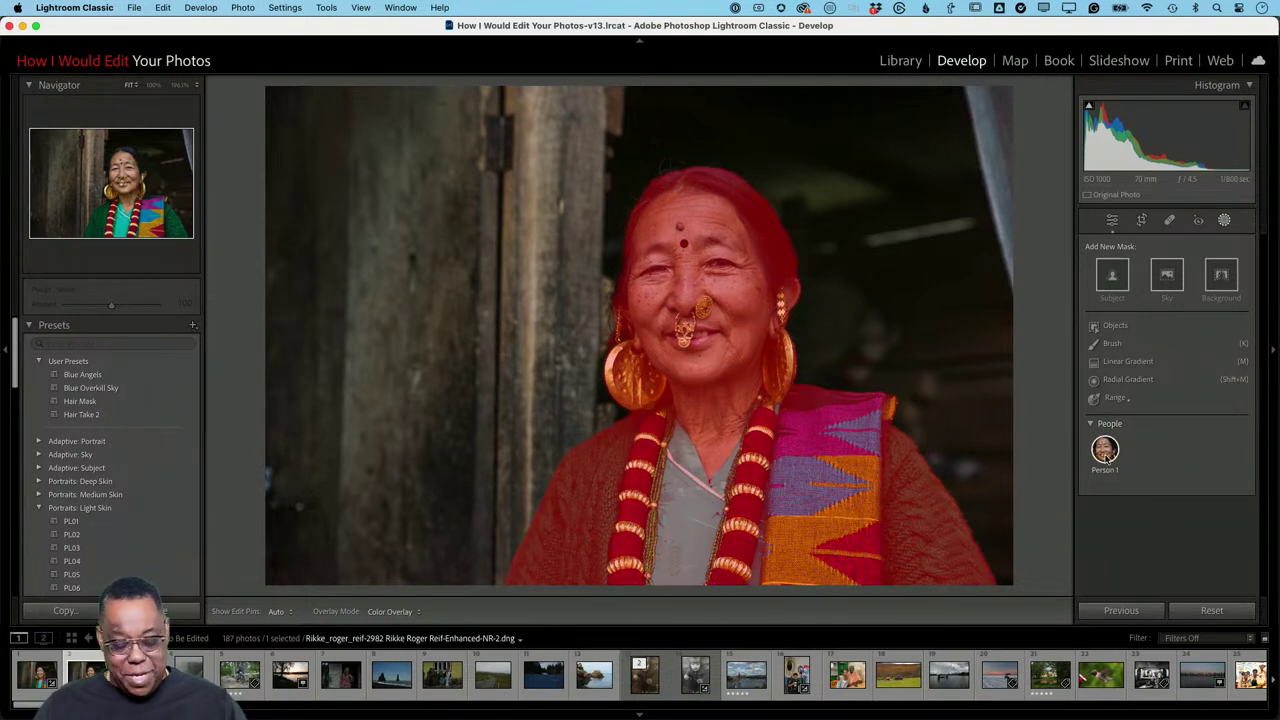
pyautogui.click(1105, 452)
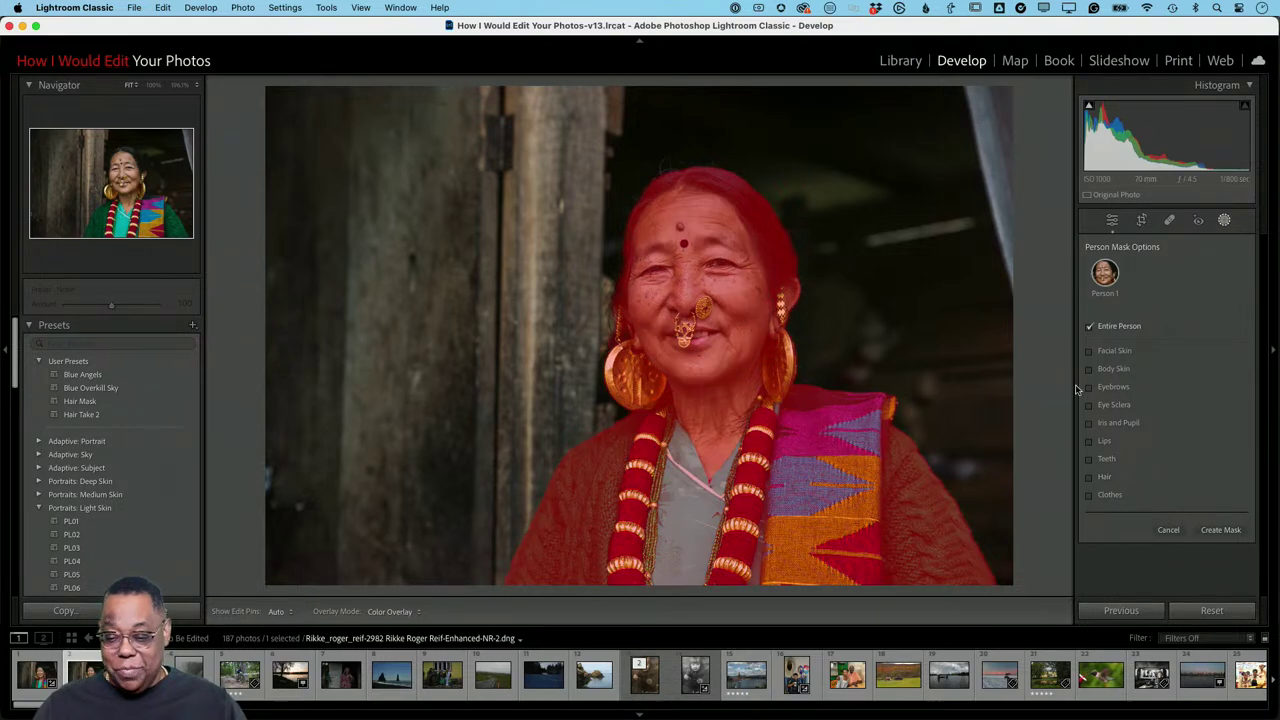
pyautogui.click(1089, 351)
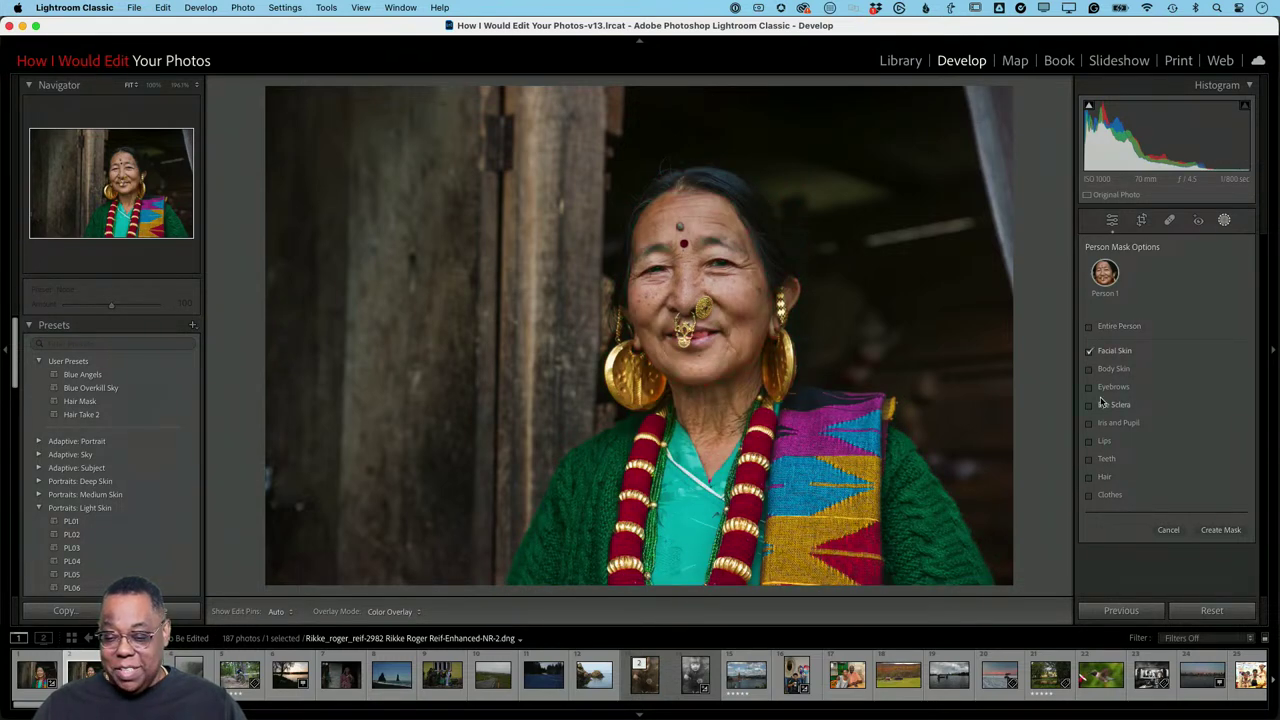
pyautogui.click(1089, 369)
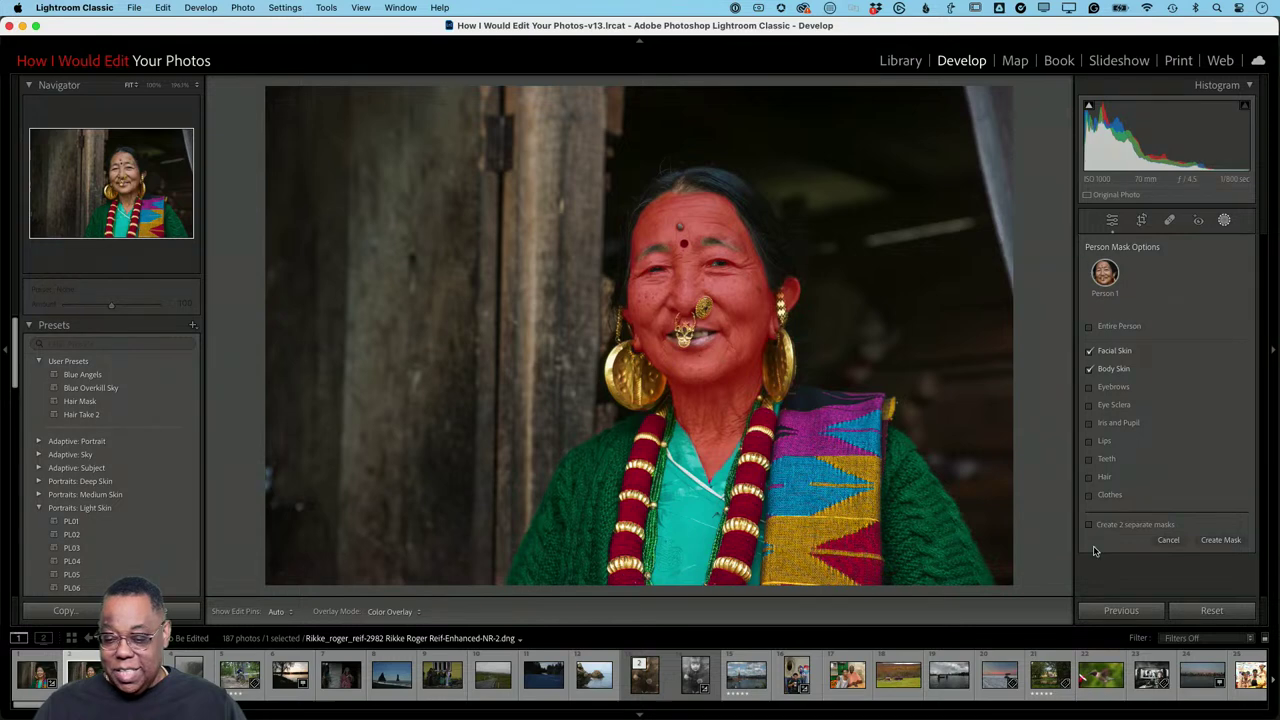
pyautogui.click(1090, 405)
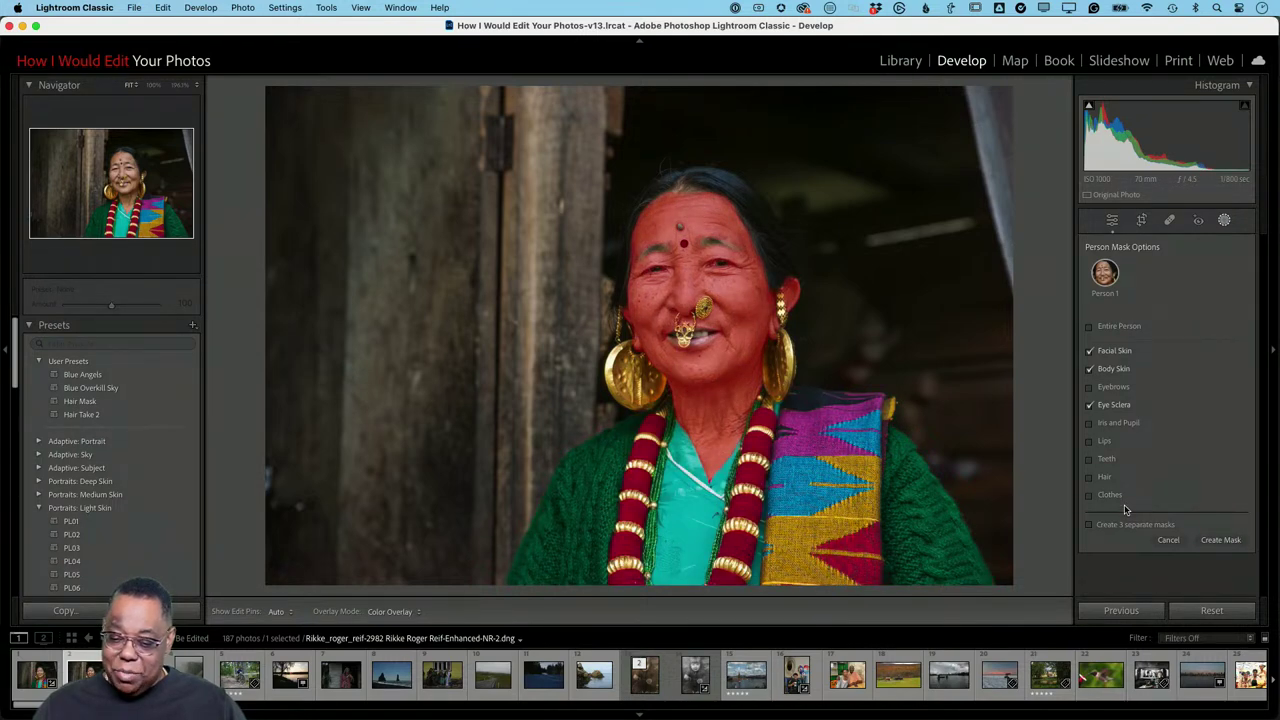
pyautogui.click(1090, 423)
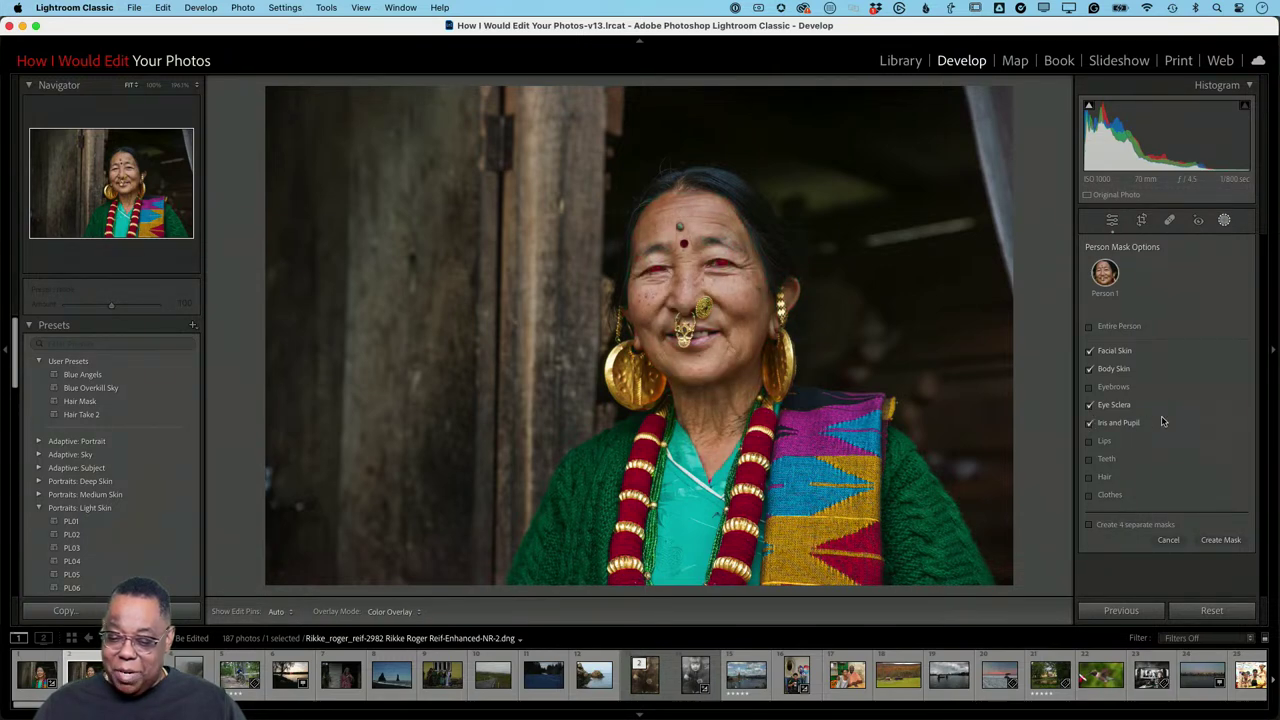
pyautogui.click(1090, 441)
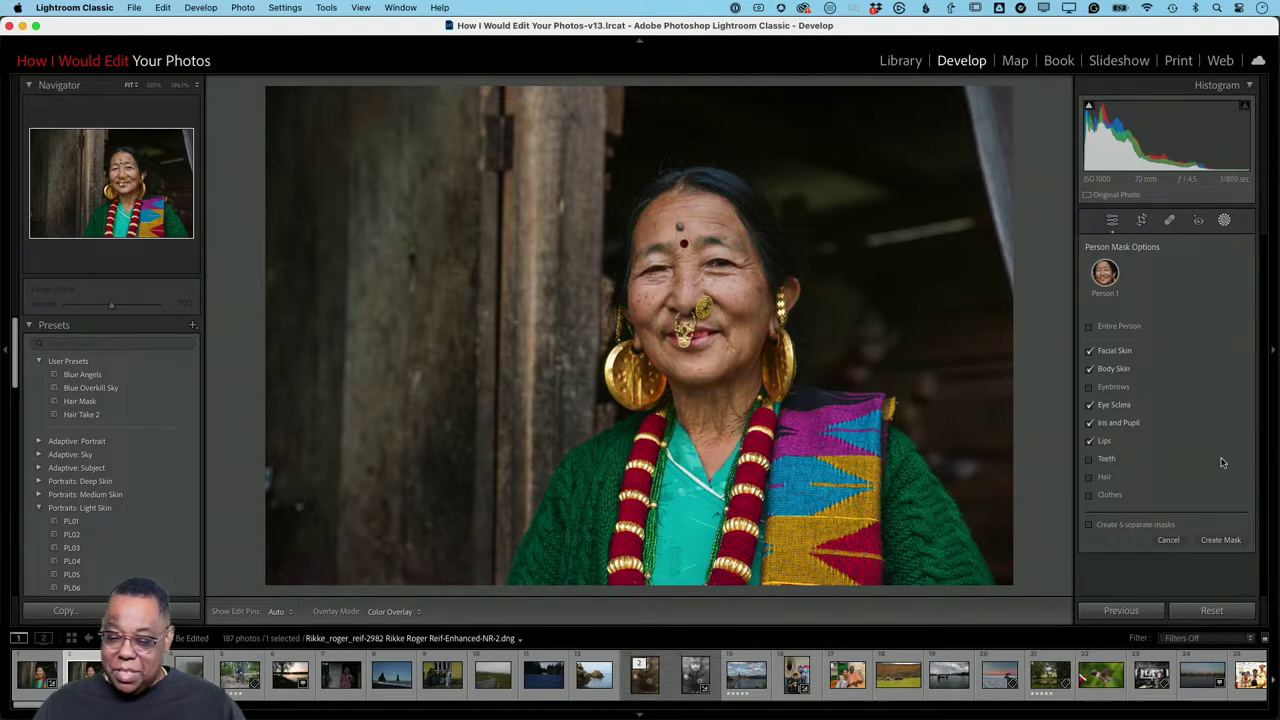
pyautogui.click(1089, 459)
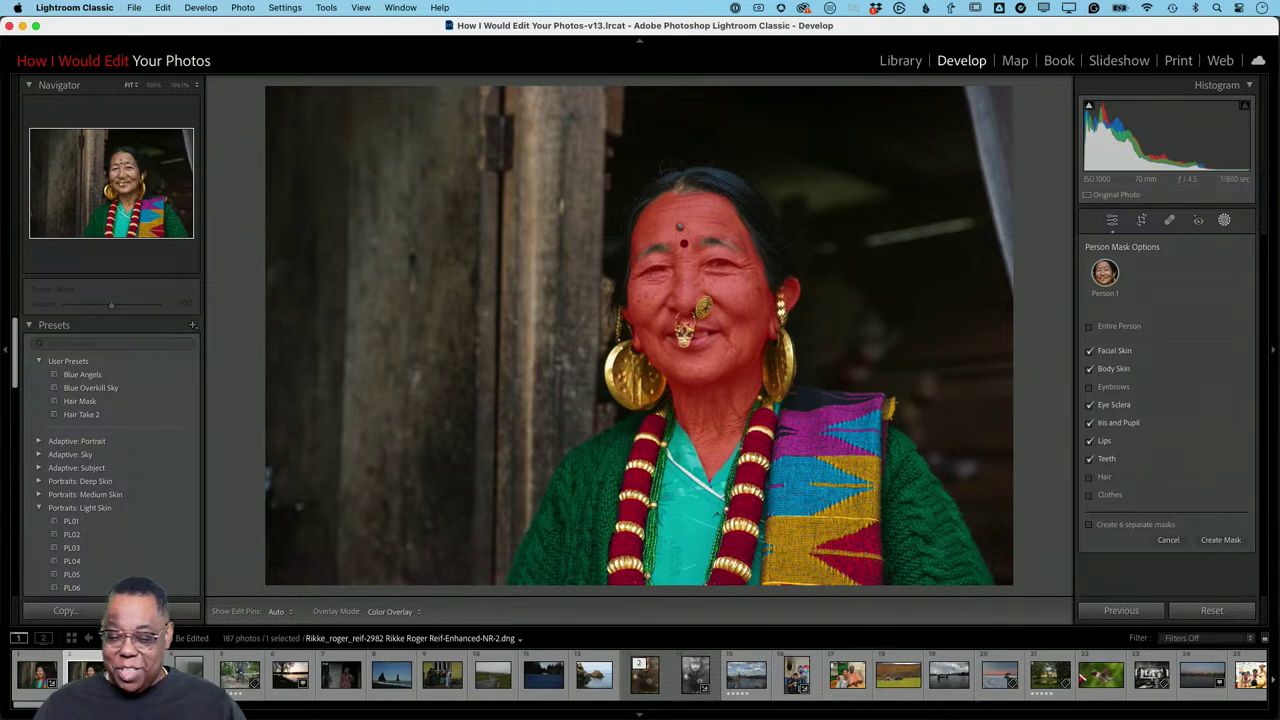
pyautogui.click(1229, 543)
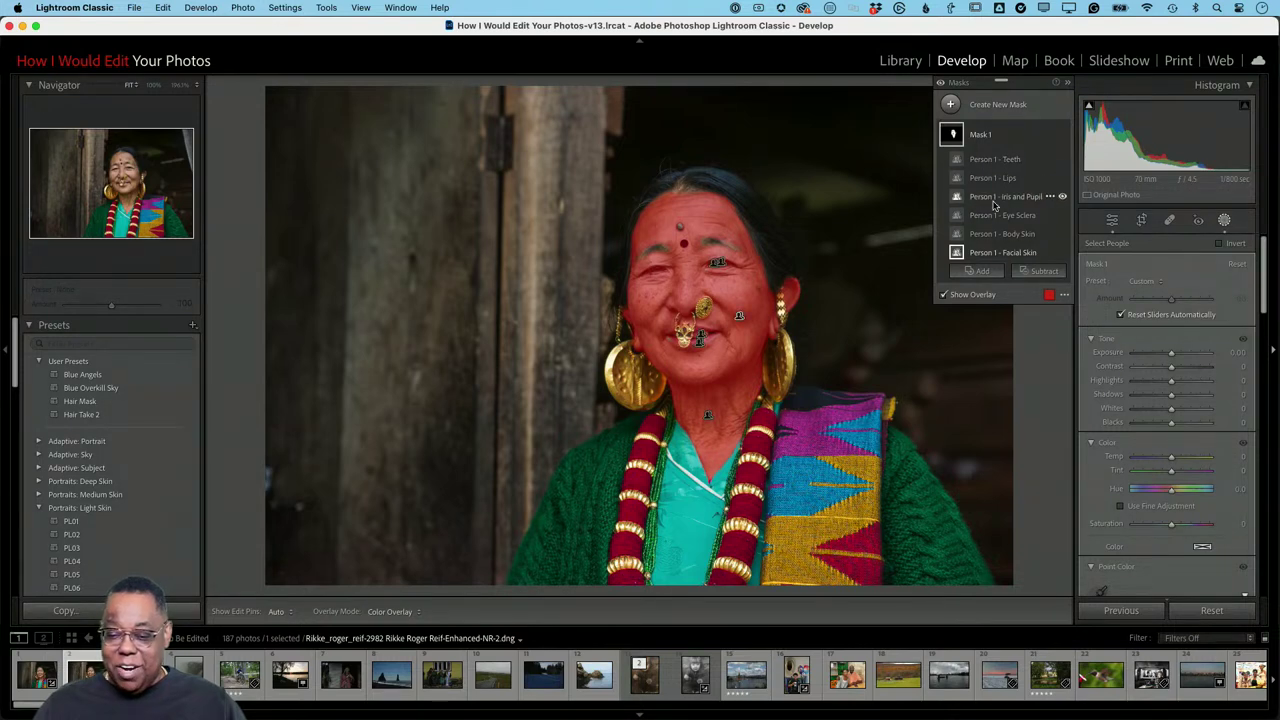
# Invert Mask 1 so it covers everything except the woman's skin and facial features
pyautogui.click(986, 139)
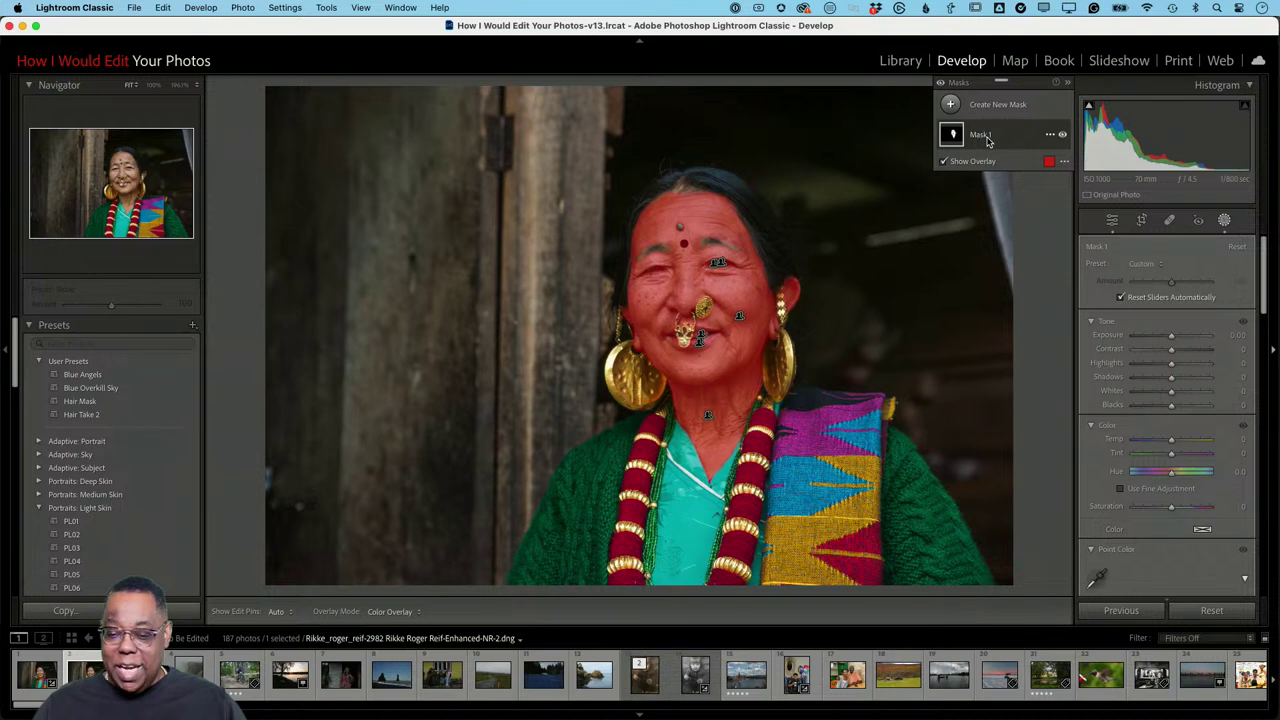
pyautogui.click(1050, 135)
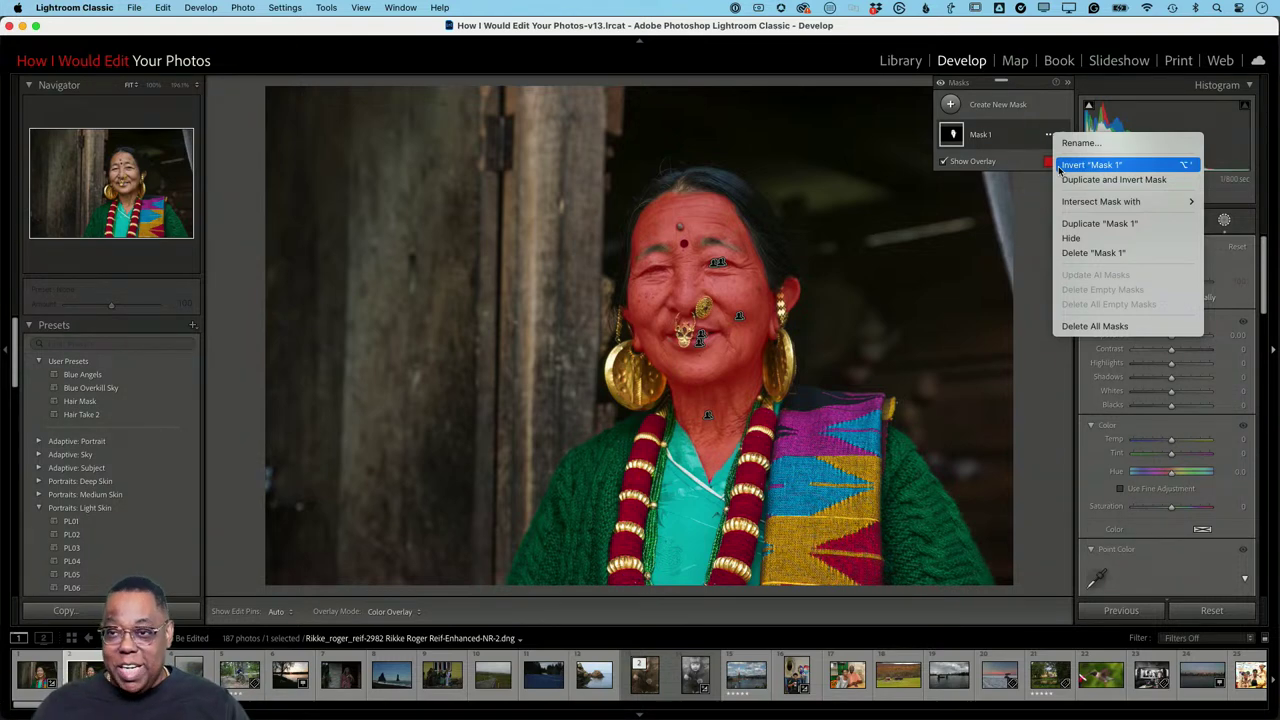
pyautogui.click(1062, 165)
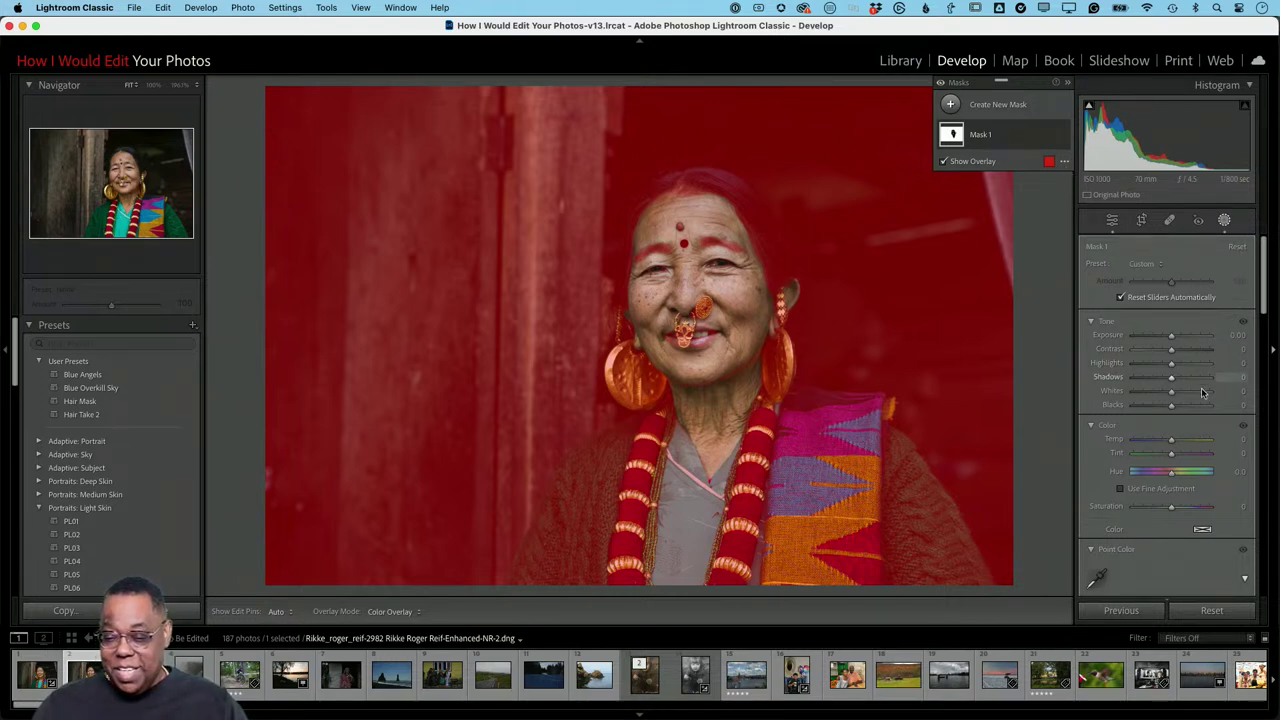
# Set the inverted mask's Texture to 31 and inspect the effect on the shawl's weave up close
pyautogui.scroll(-5, 1194, 439)
pyautogui.scroll(-10, 1195, 439)
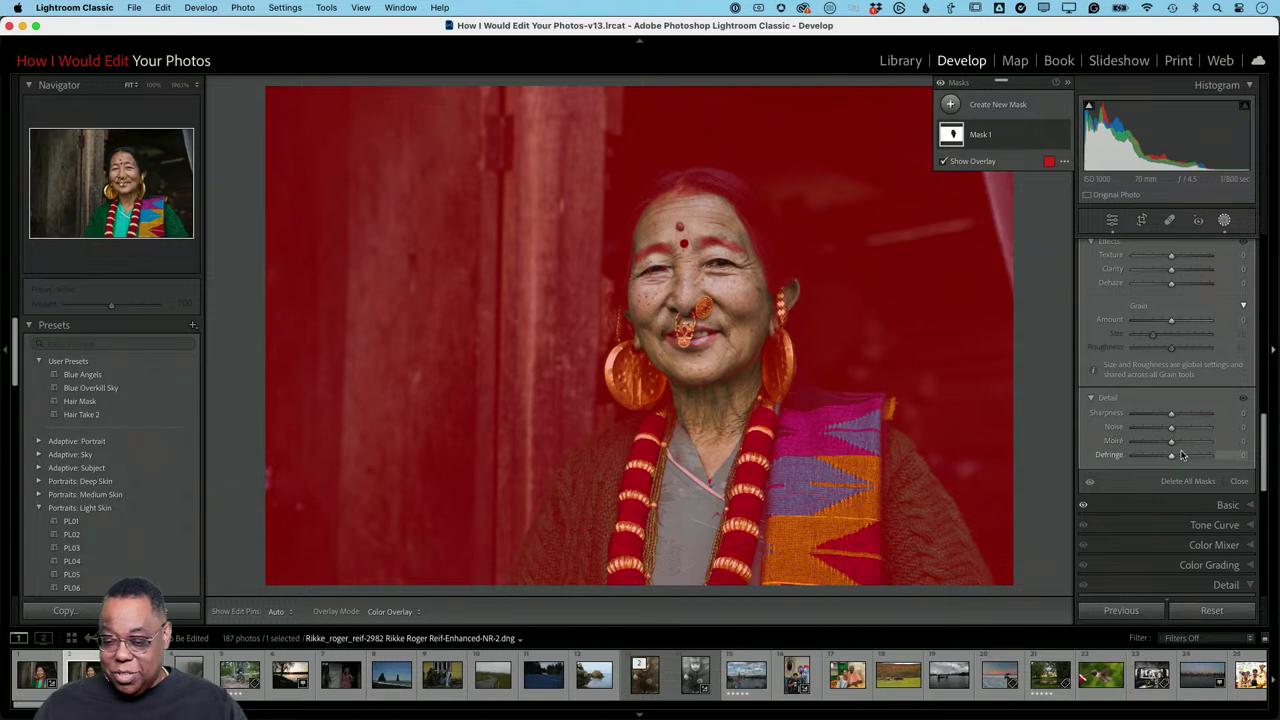
pyautogui.scroll(2, 1184, 455)
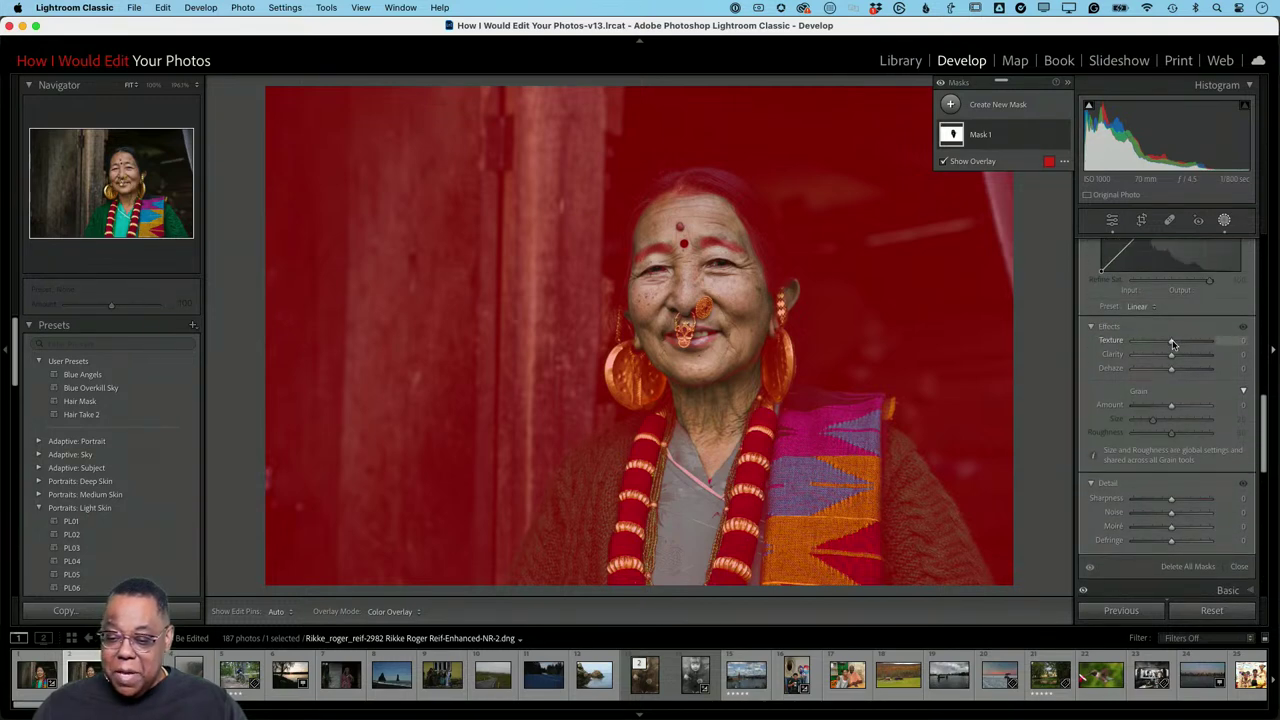
pyautogui.moveTo(1173, 344); pyautogui.dragTo(1184, 342)
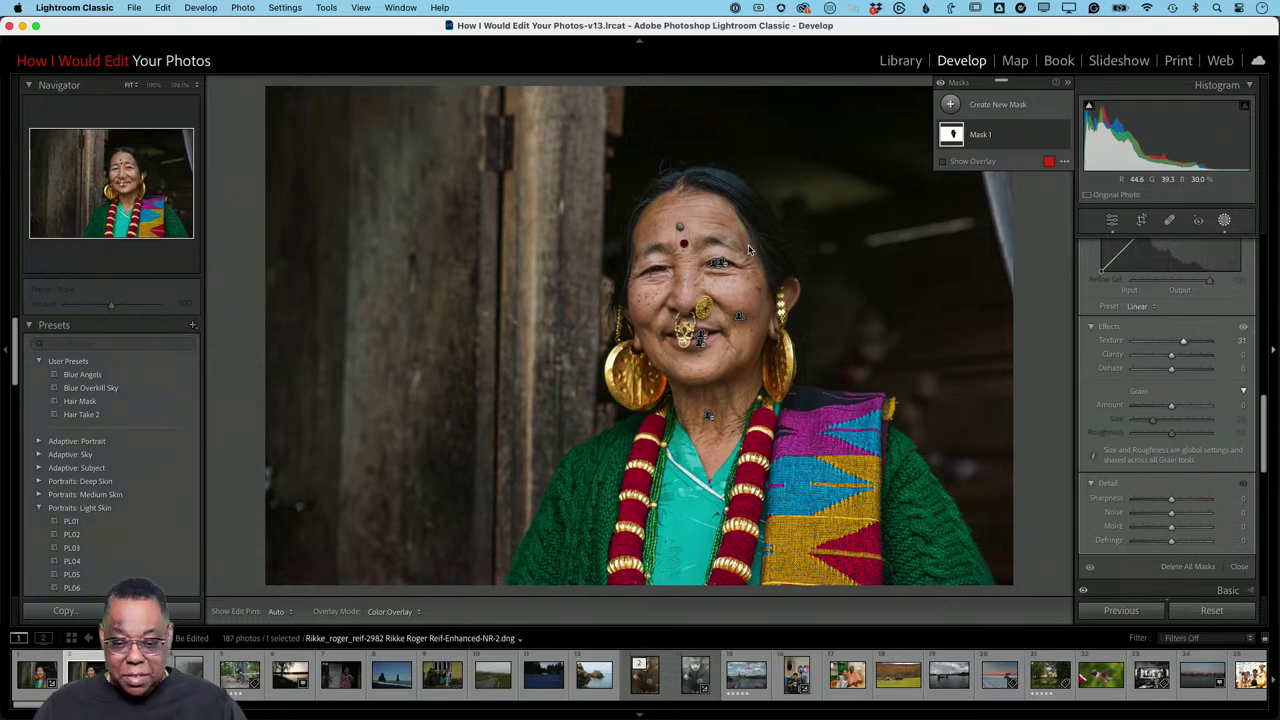
pyautogui.press('z')
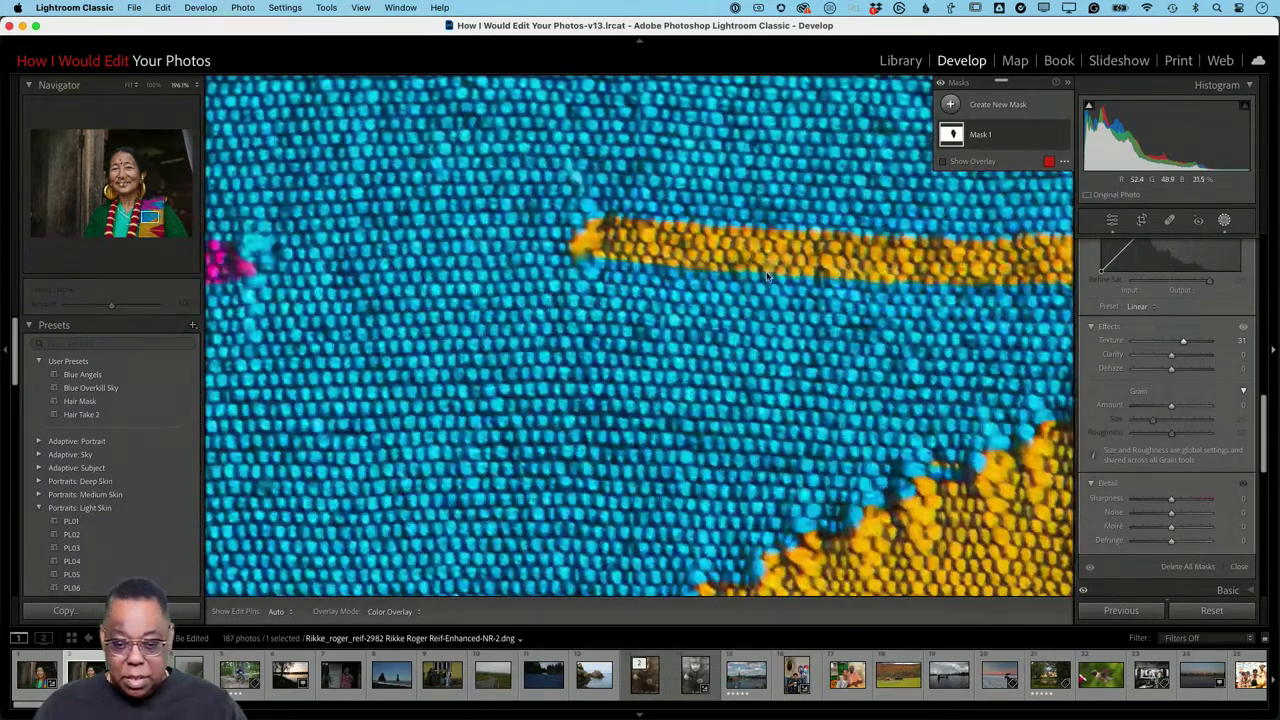
pyautogui.press('z')
pyautogui.press('z')
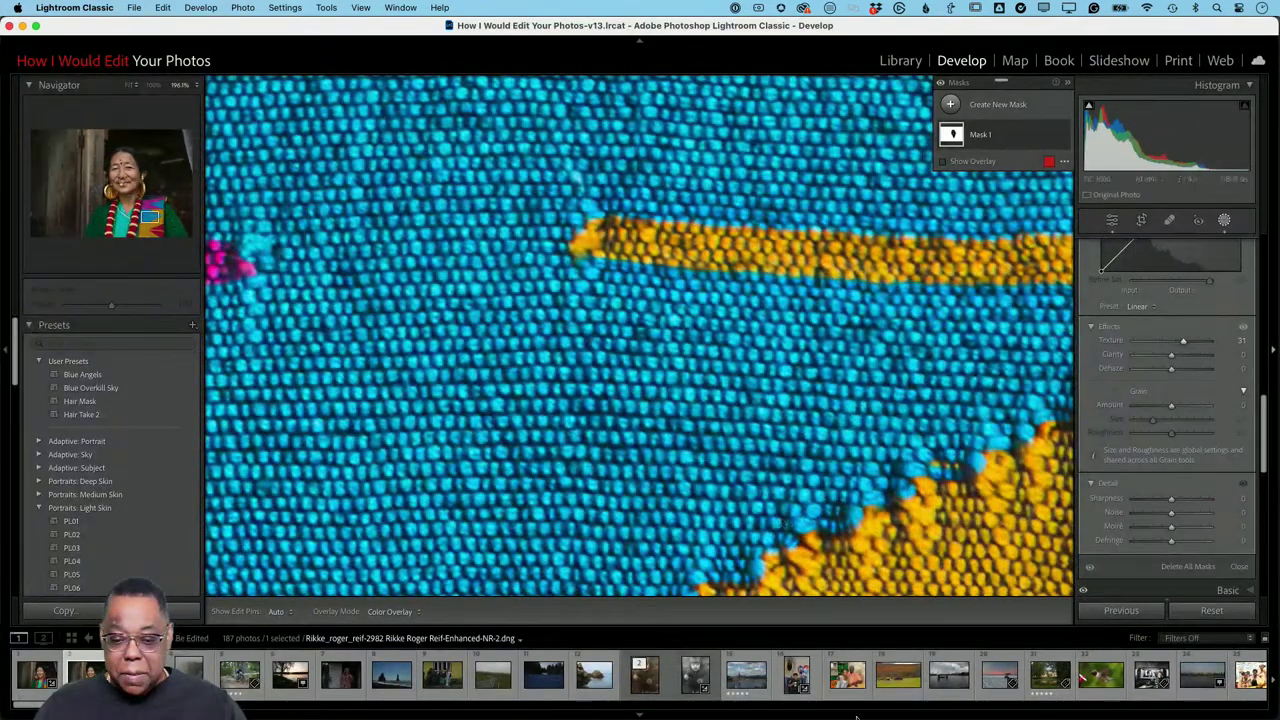
pyautogui.press('z')
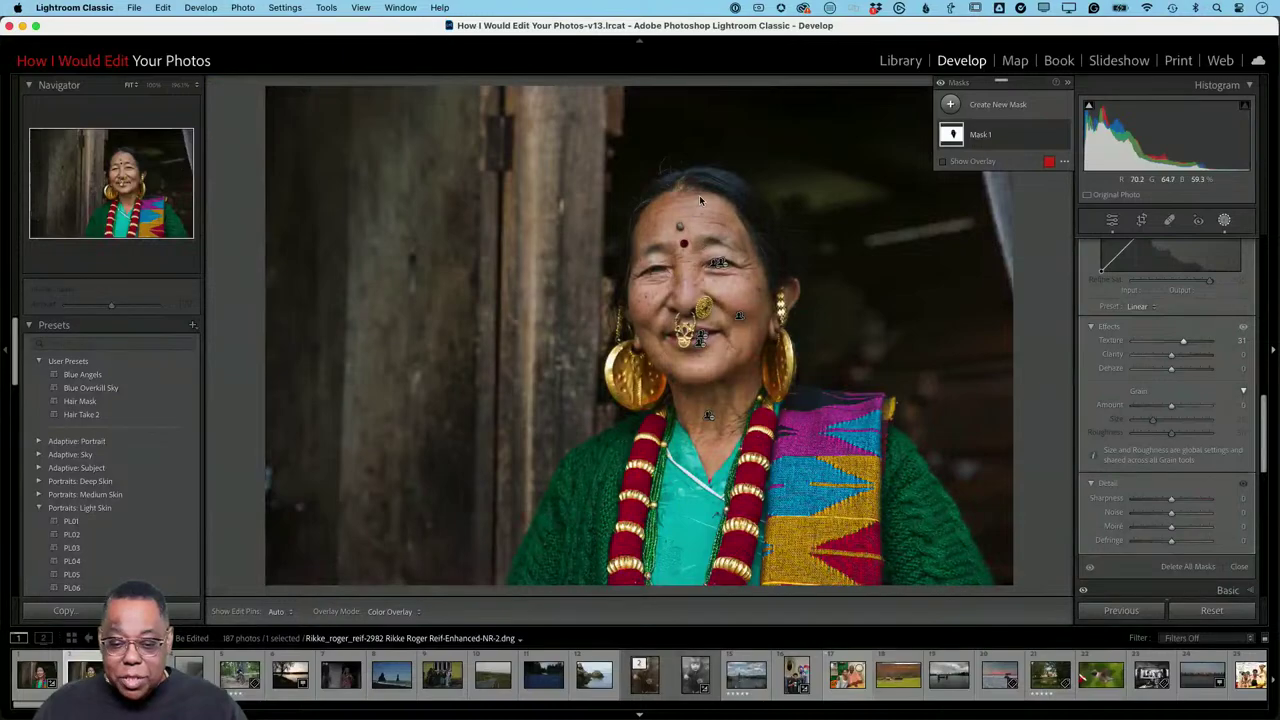
pyautogui.press('z')
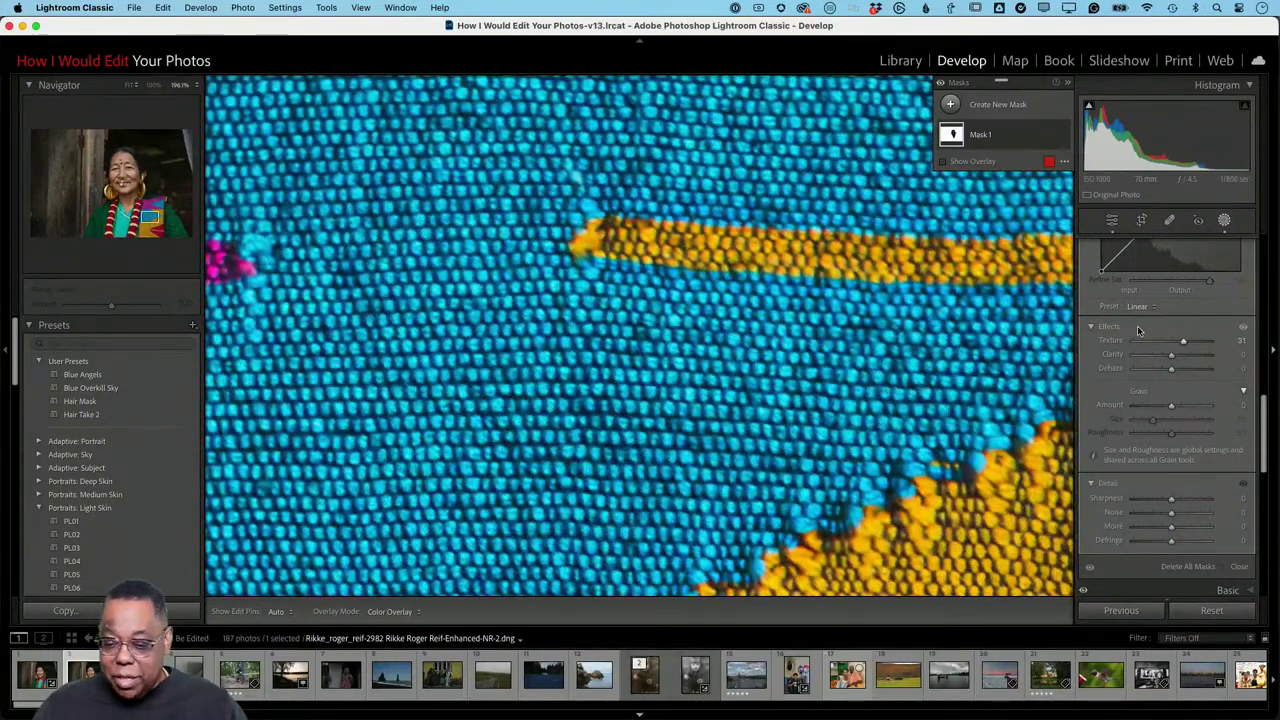
# Try the mask's Texture at 100 and 29, then set it to about 46 with the whole portrait in view
pyautogui.moveTo(1180, 342); pyautogui.dragTo(1222, 347)
pyautogui.click(1135, 343)
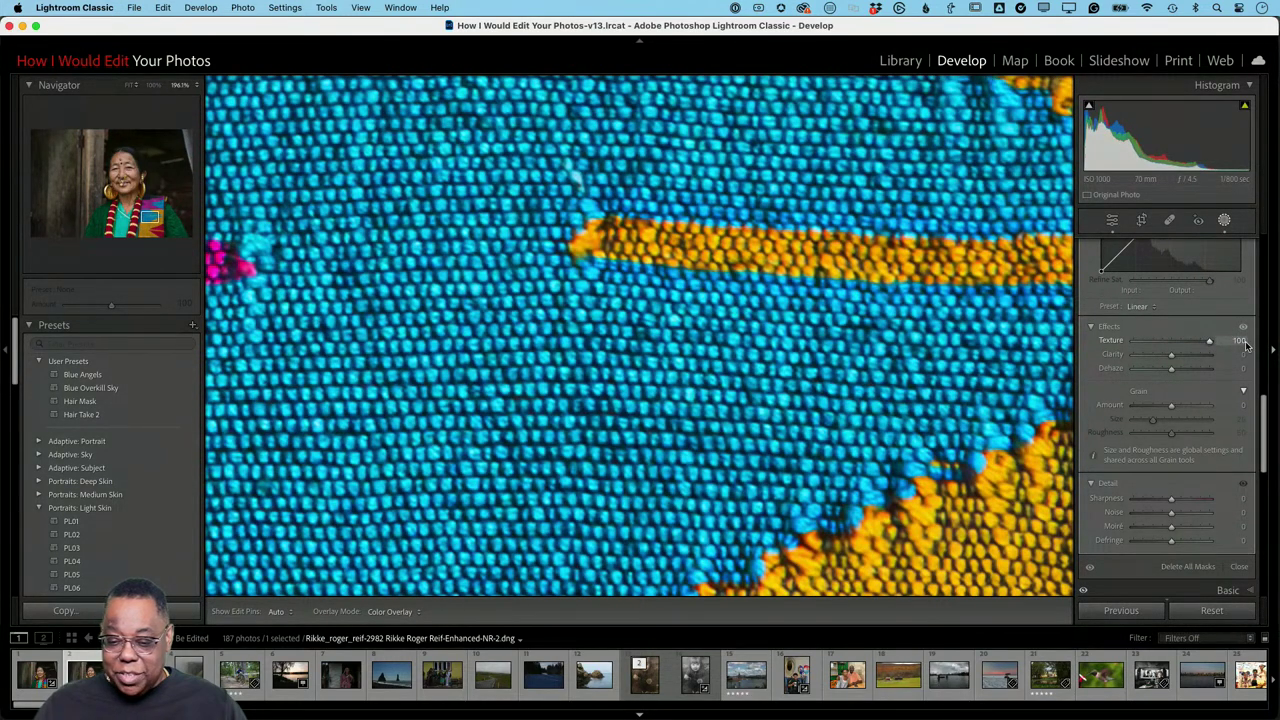
pyautogui.moveTo(1212, 346); pyautogui.dragTo(1183, 344)
pyautogui.press('z')
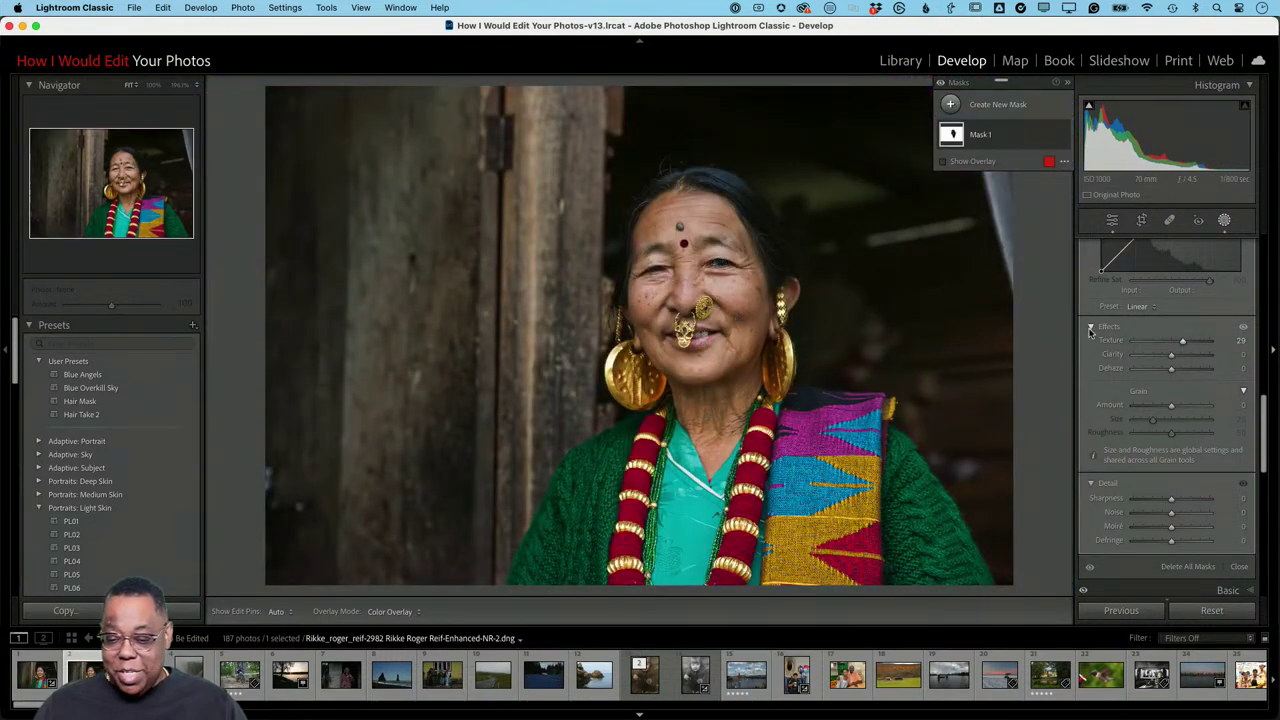
pyautogui.moveTo(1183, 344); pyautogui.dragTo(1189, 343)
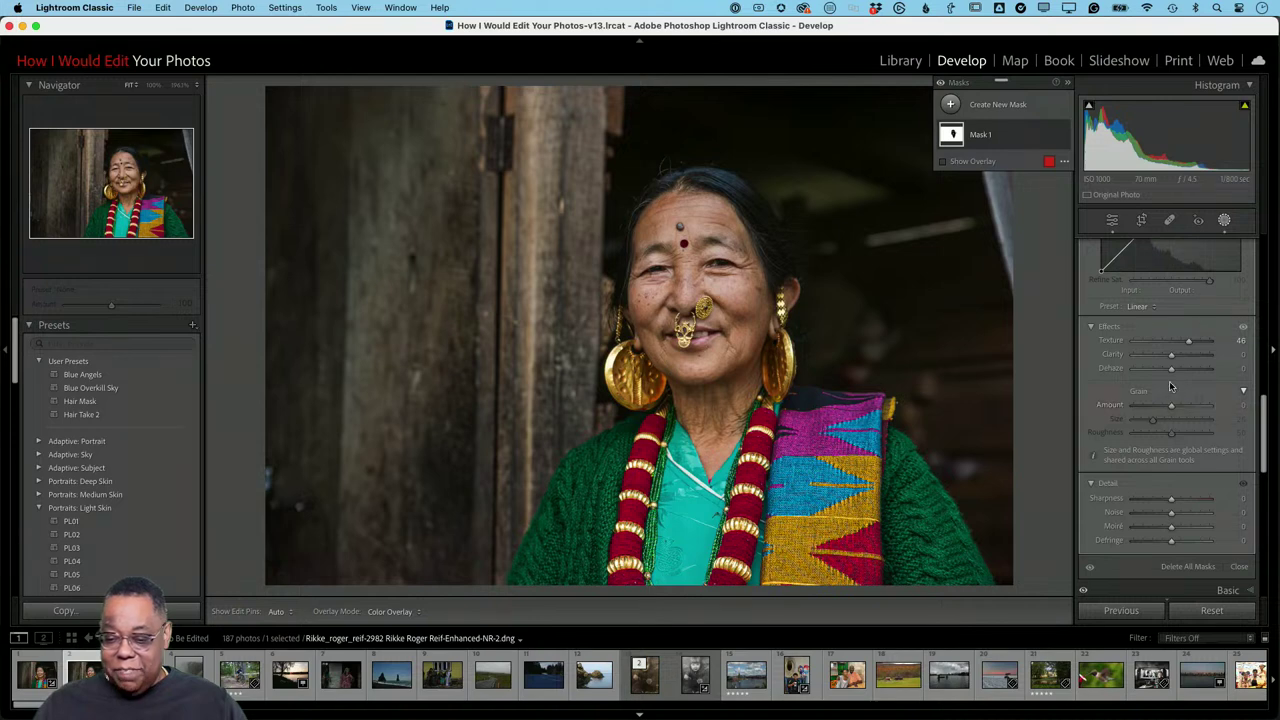
# Try the inverted mask's Exposure at -0.51, set it to -0.04 instead, and leave masking
pyautogui.scroll(3, 1162, 372)
pyautogui.scroll(10, 1162, 372)
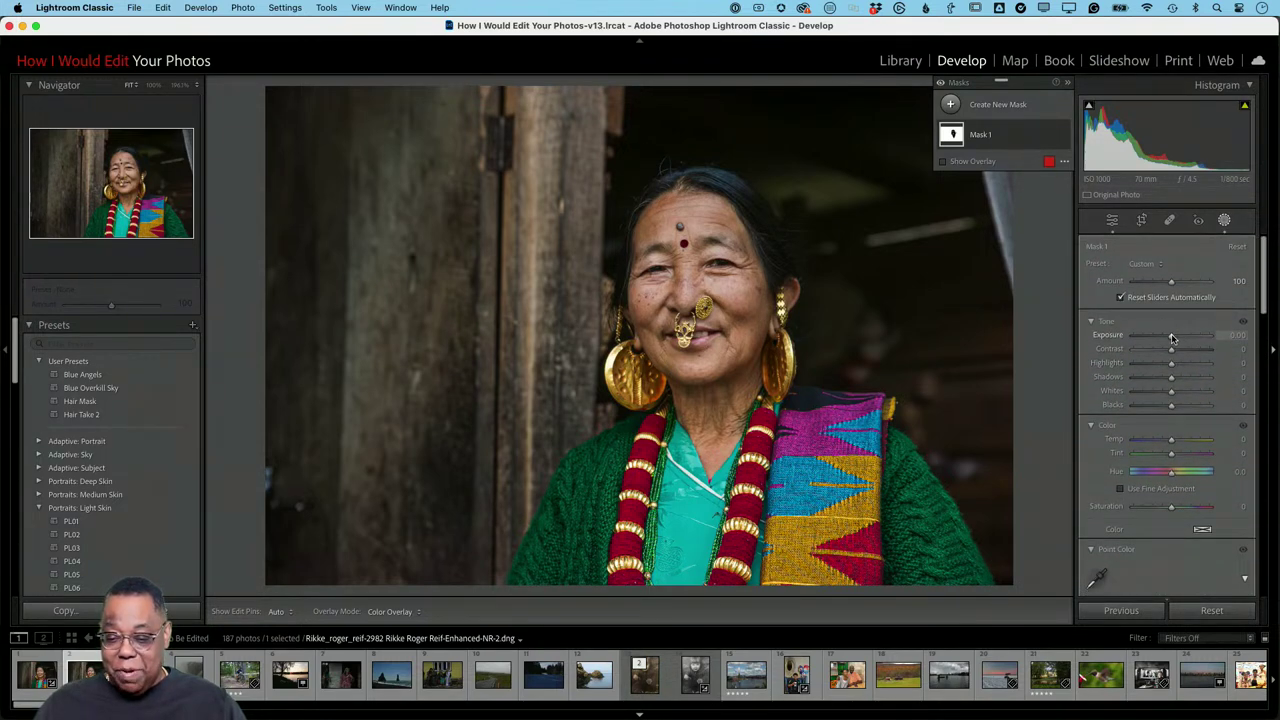
pyautogui.moveTo(1173, 339); pyautogui.dragTo(1168, 341)
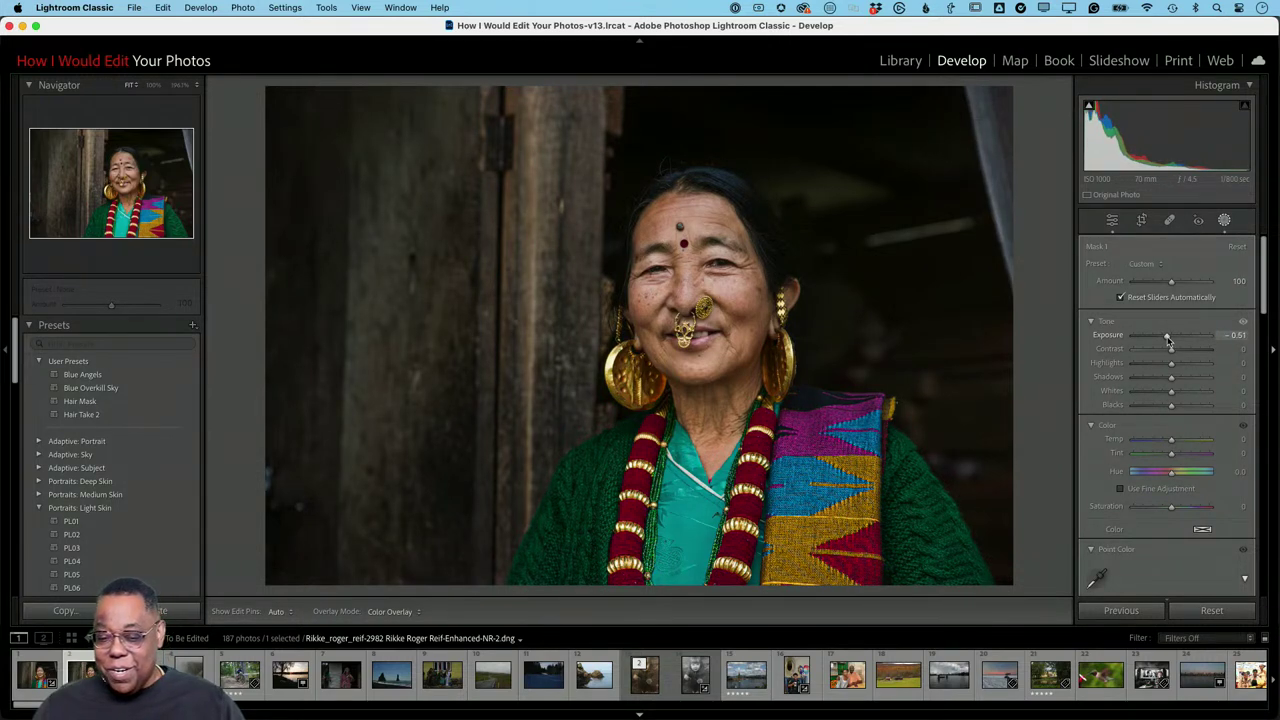
pyautogui.moveTo(1168, 340)
pyautogui.mouseDown()
pyautogui.moveTo(1152, 340)
pyautogui.moveTo(1174, 342)
pyautogui.mouseUp()
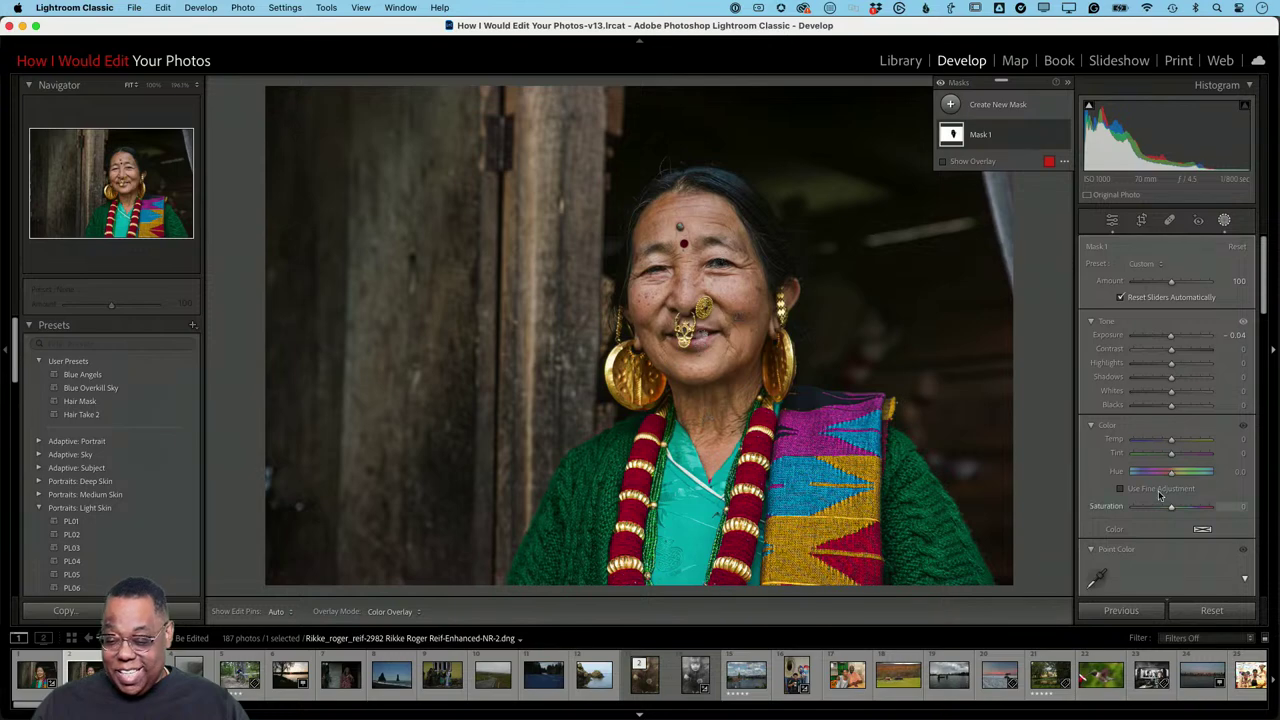
pyautogui.click(1224, 220)
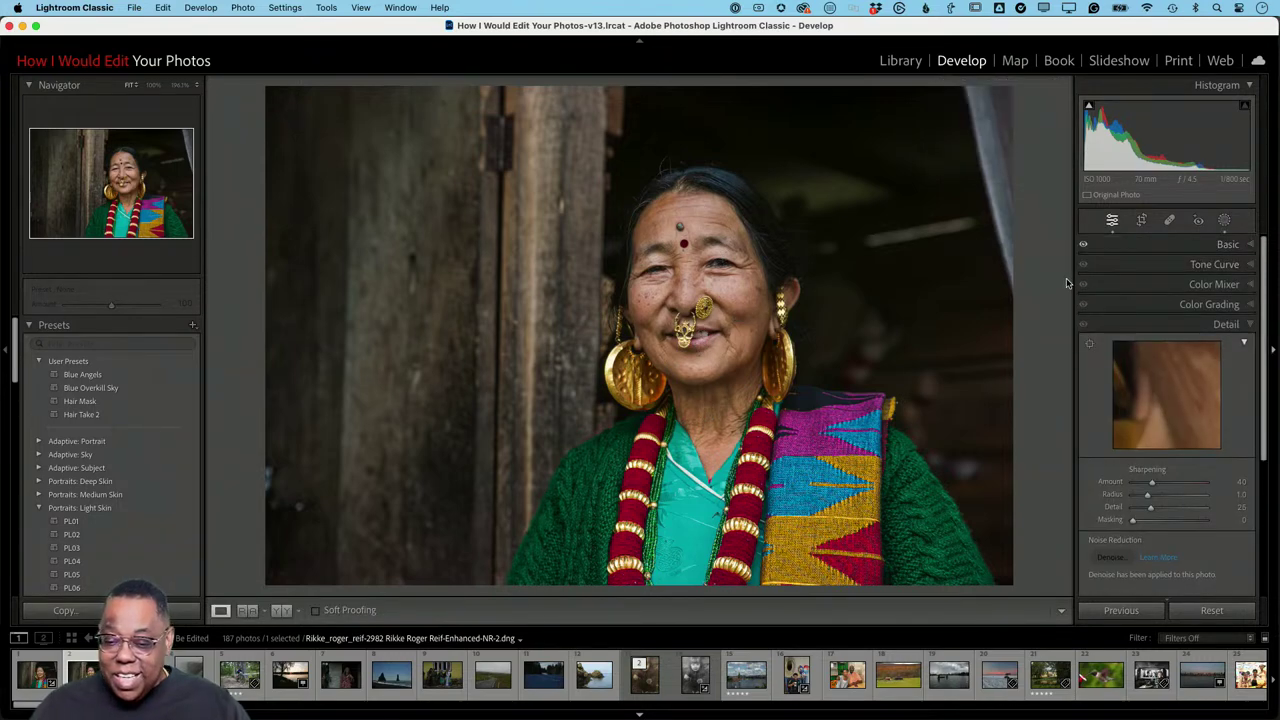
# Erase the bright mark at the lower left edge of the photo with the Remove tool at size 78 and opacity 100
pyautogui.click(990, 142)
pyautogui.click(1000, 178)
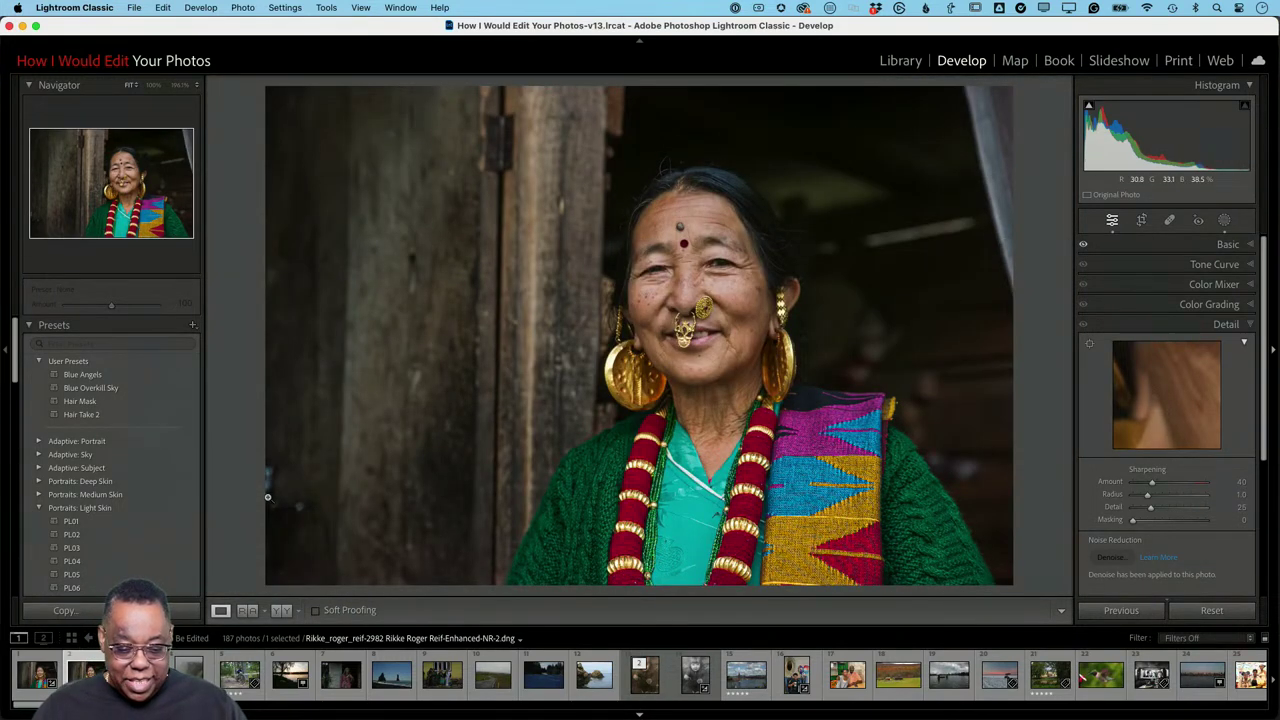
pyautogui.click(1168, 221)
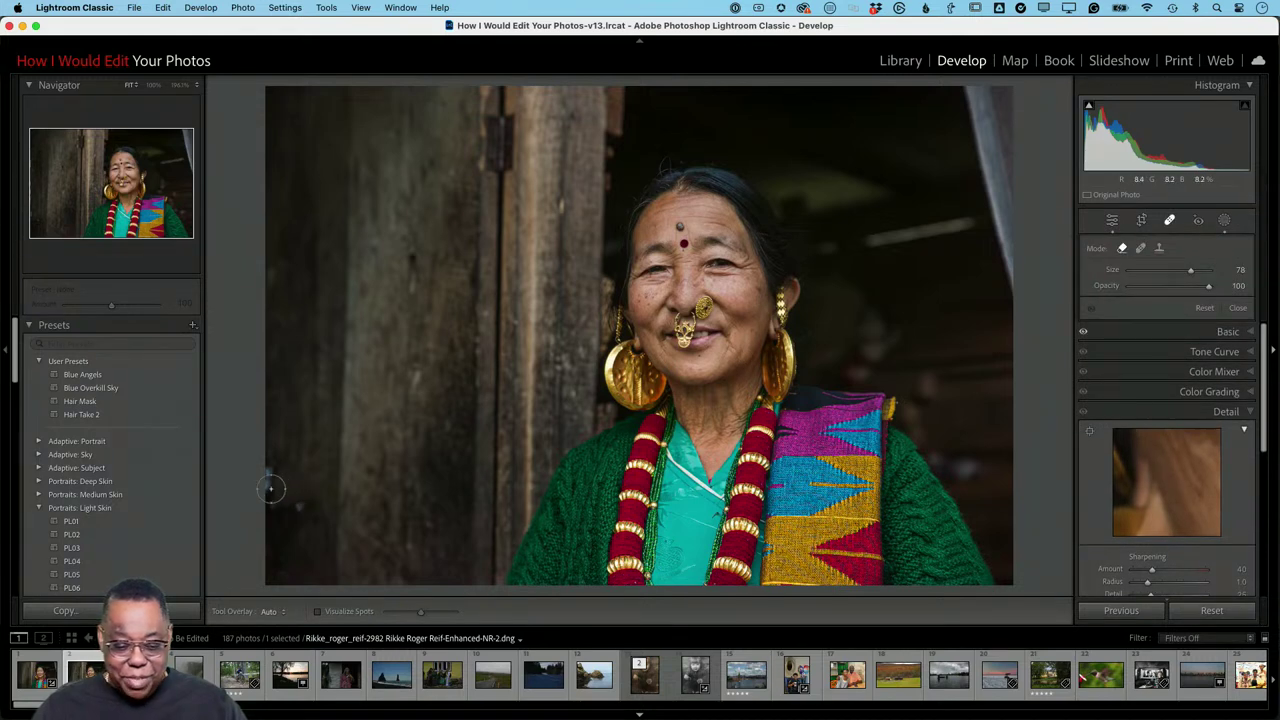
pyautogui.moveTo(276, 502); pyautogui.dragTo(276, 455)
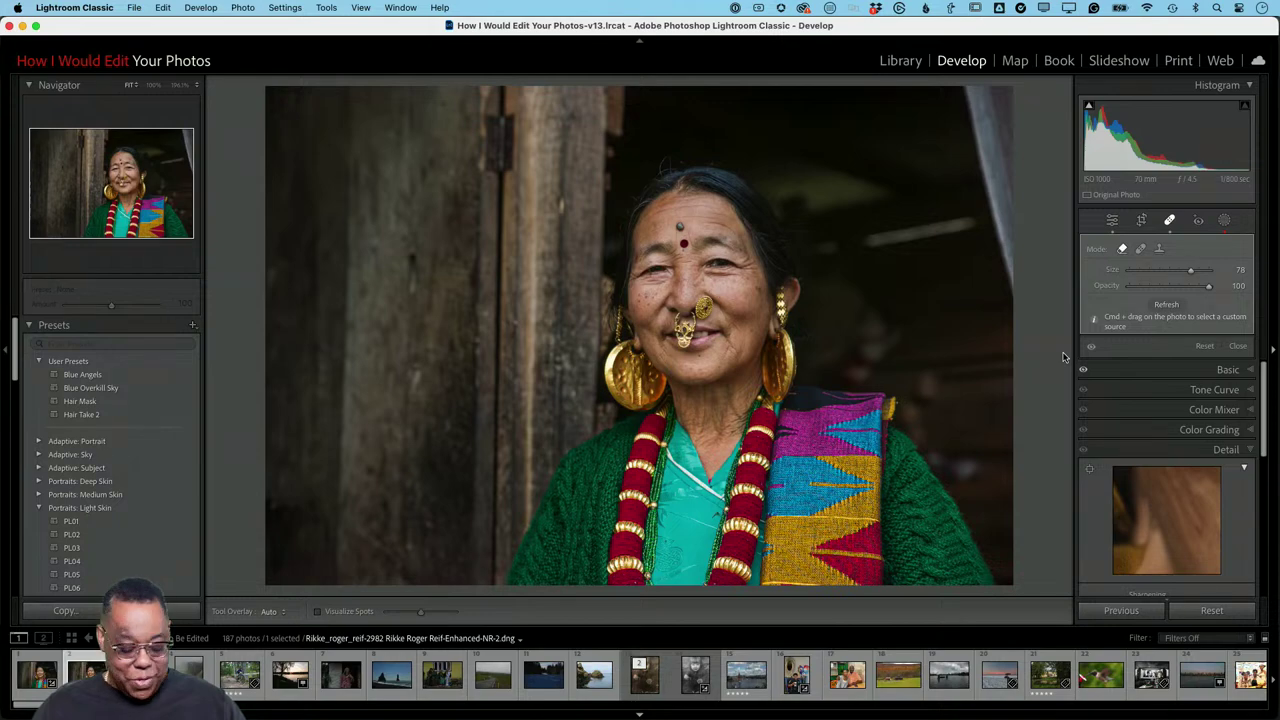
# Crop the portrait slightly tighter from its upper left corner, lock the crop's aspect ratio and apply the crop
pyautogui.click(1141, 220)
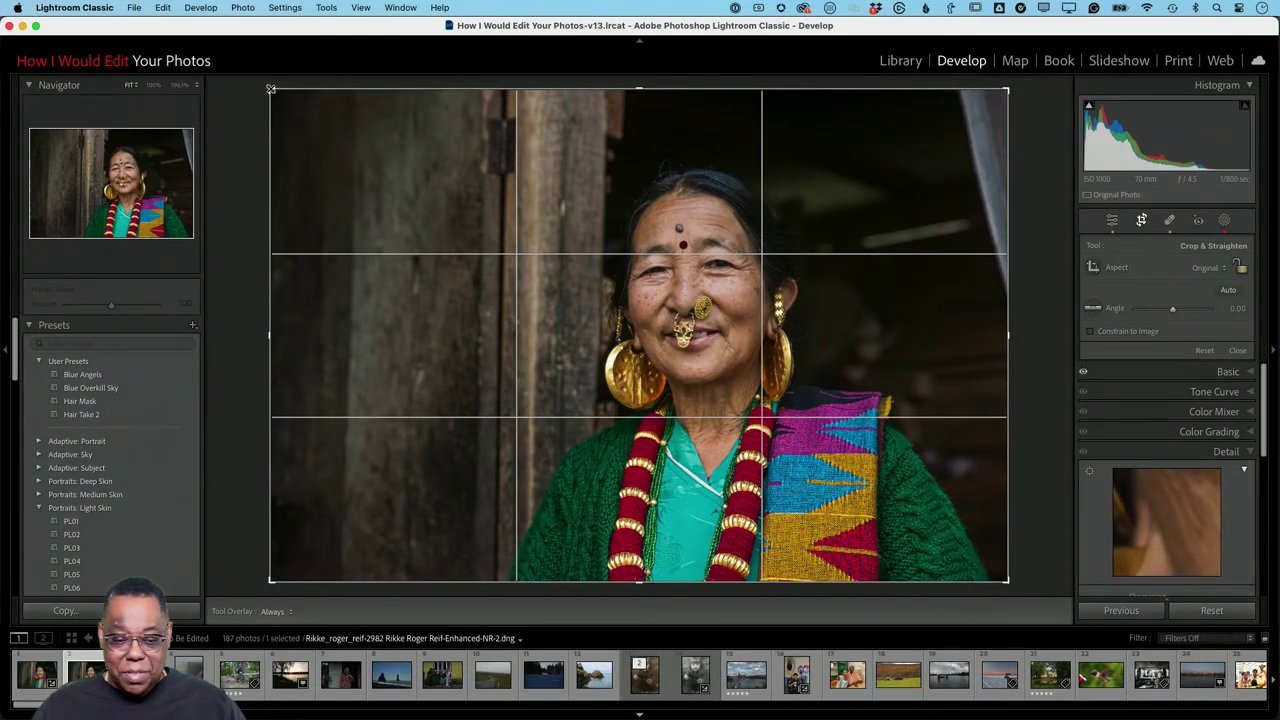
pyautogui.moveTo(271, 90); pyautogui.dragTo(295, 113)
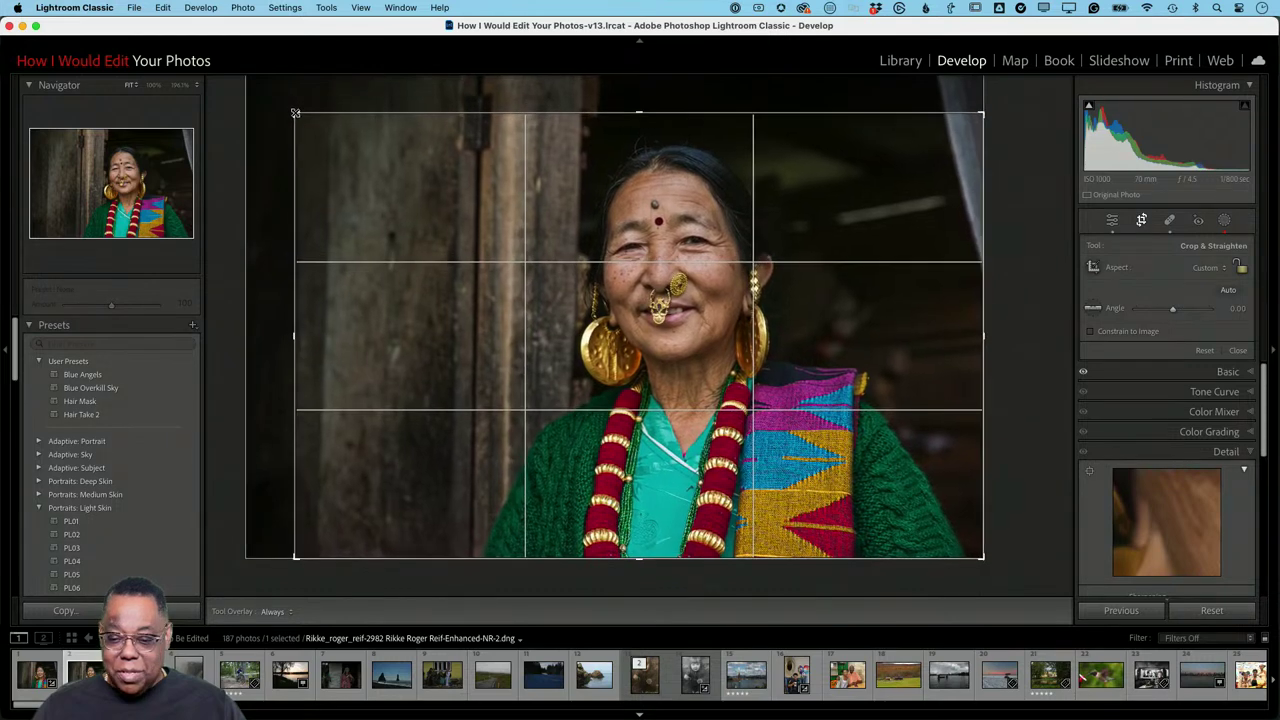
pyautogui.click(1240, 268)
pyautogui.moveTo(297, 115)
pyautogui.mouseDown()
pyautogui.moveTo(306, 120)
pyautogui.moveTo(293, 116)
pyautogui.mouseUp()
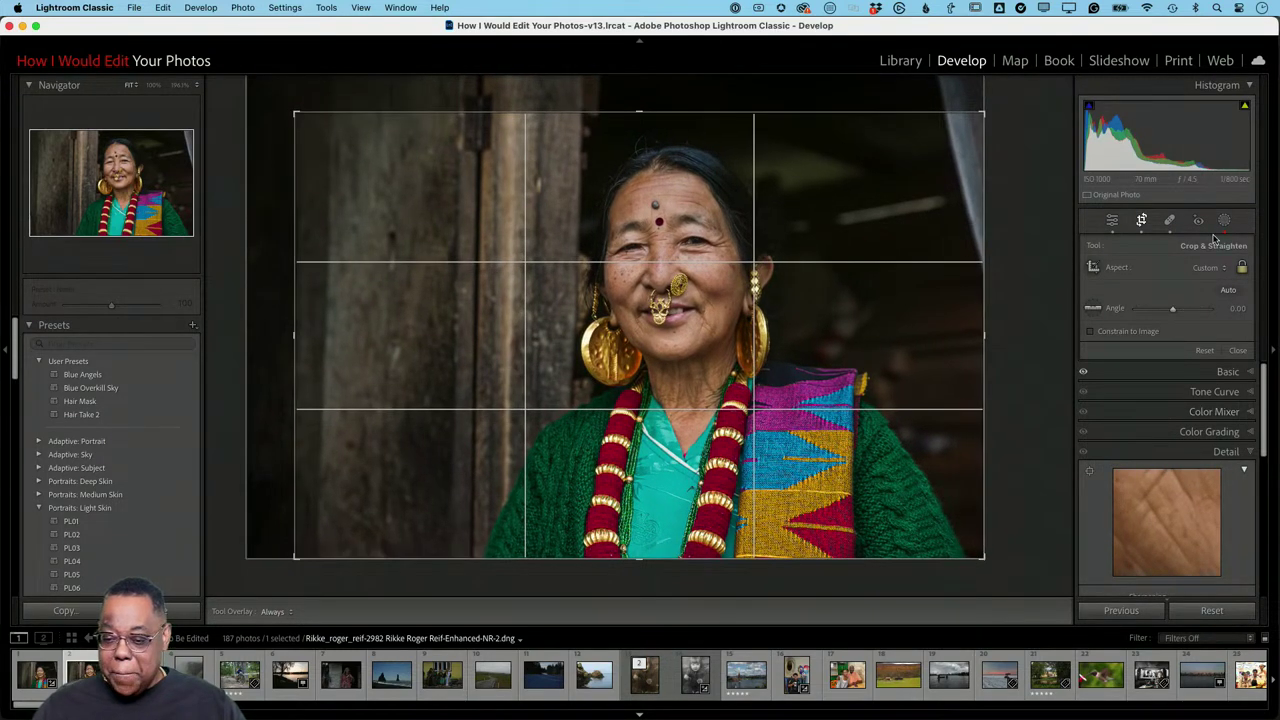
pyautogui.click(1141, 221)
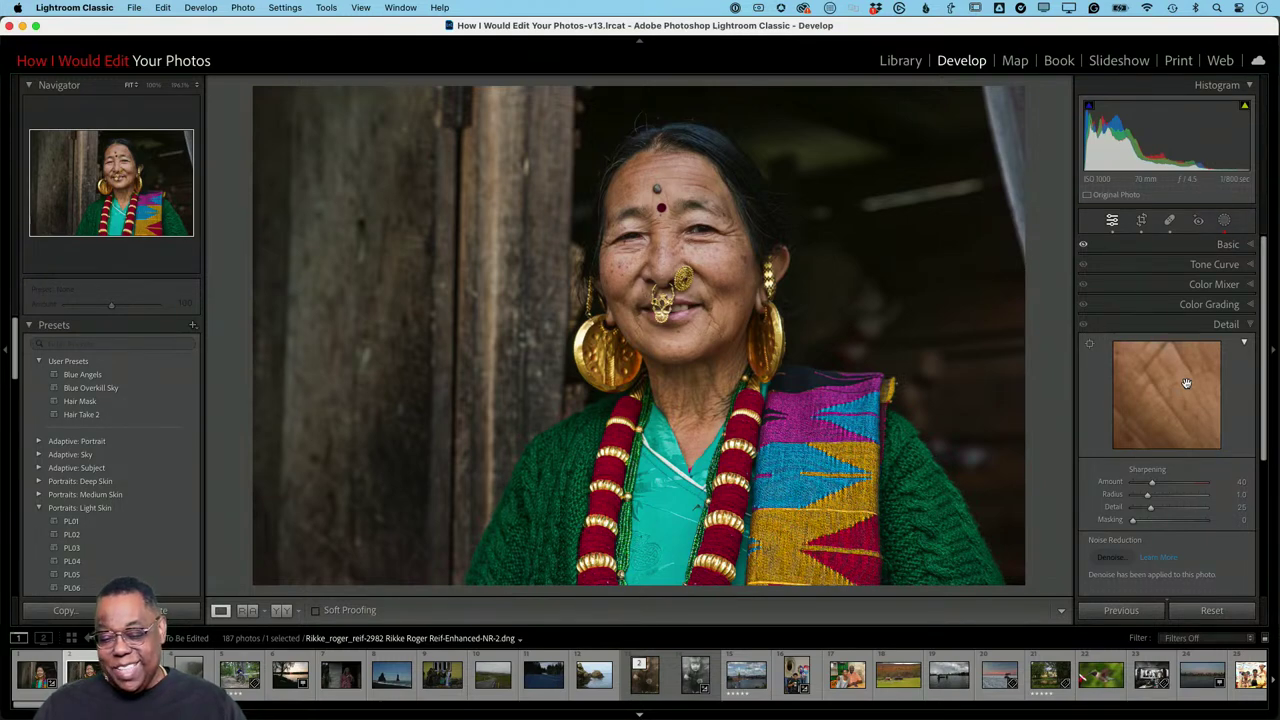
# Inspect the stray hair across the woman's forehead up close, and open the portrait for editing in Adobe Photoshop 2024
pyautogui.click(663, 212)
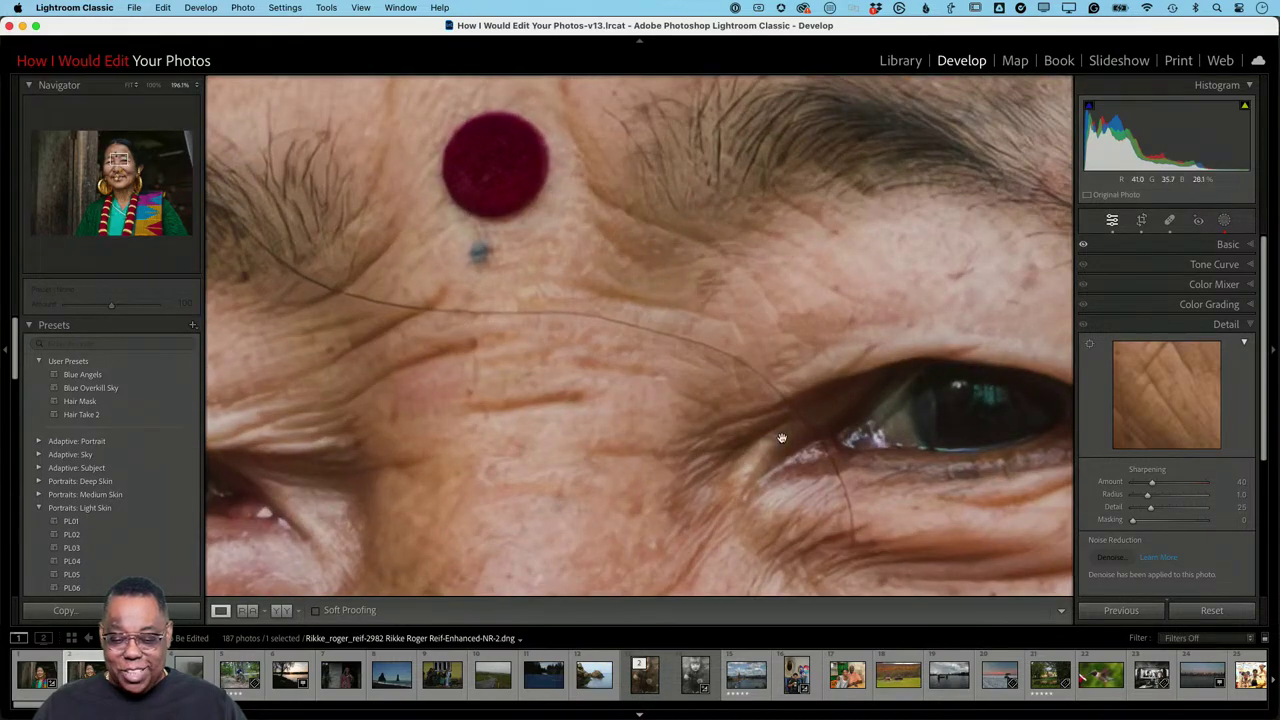
pyautogui.click(381, 372)
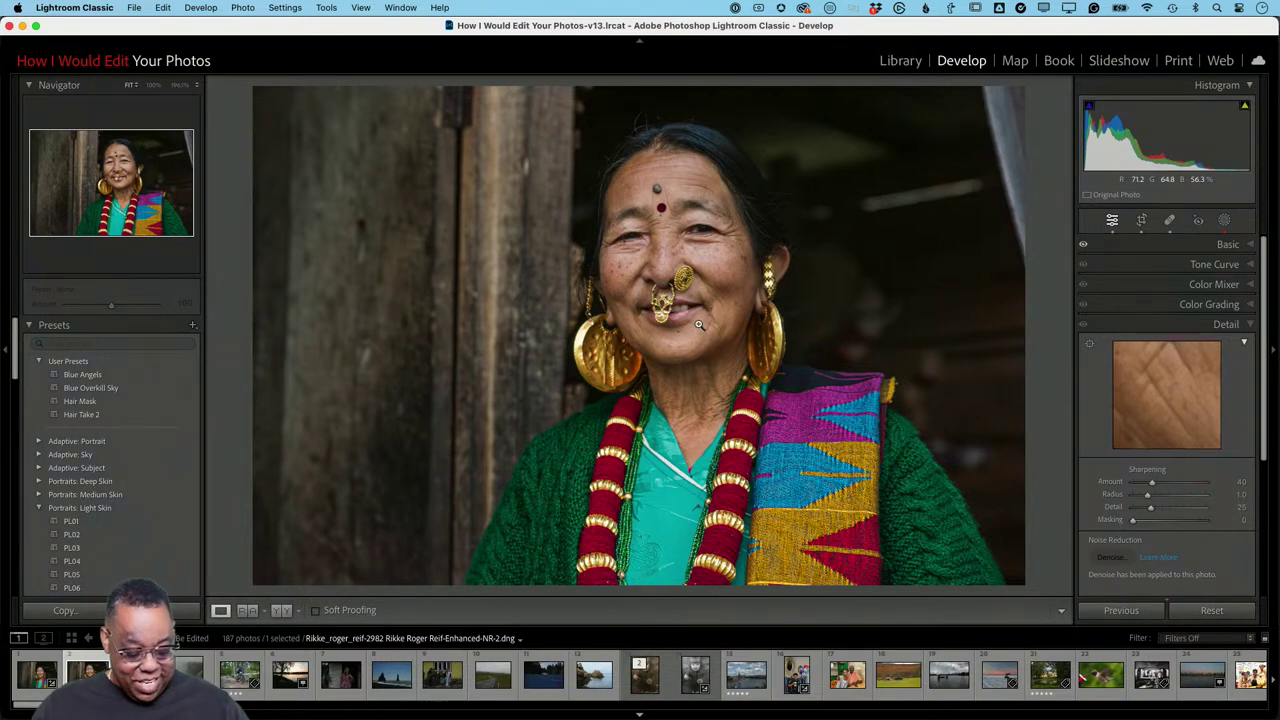
pyautogui.press('super+e')
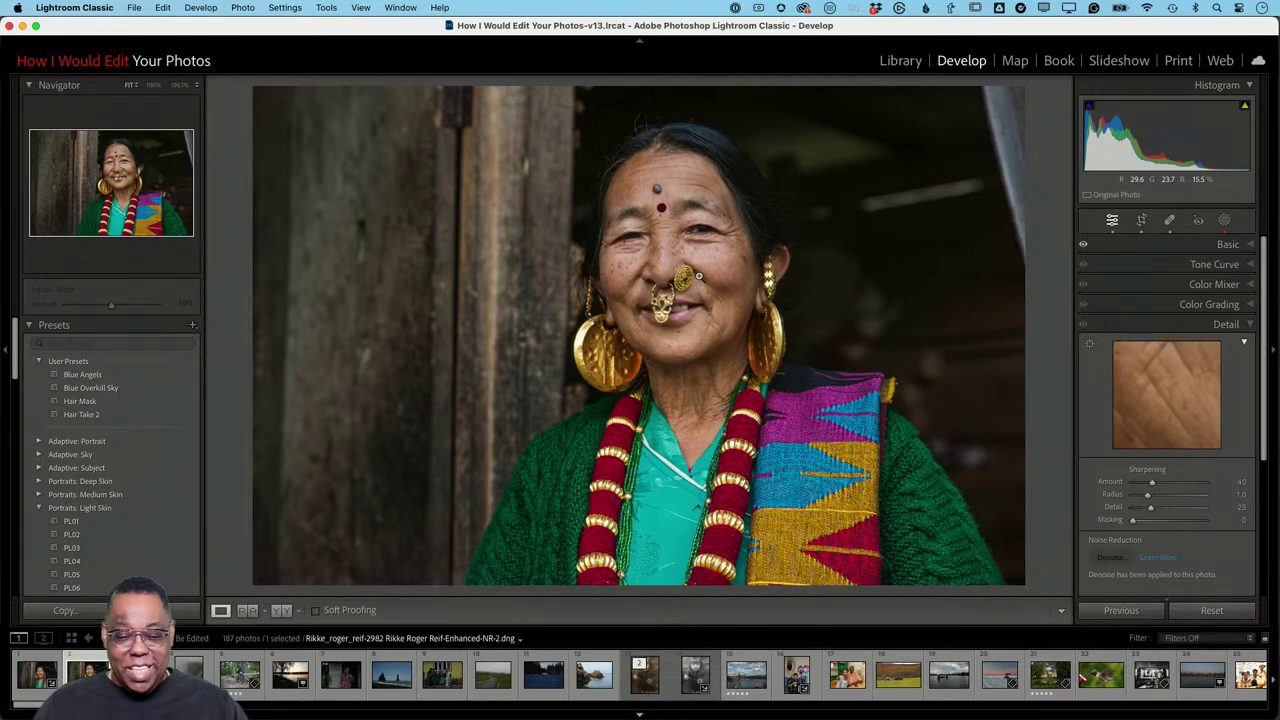
pyautogui.press('super+Tab')
pyautogui.press('super+Tab')
pyautogui.press('super+Tab')
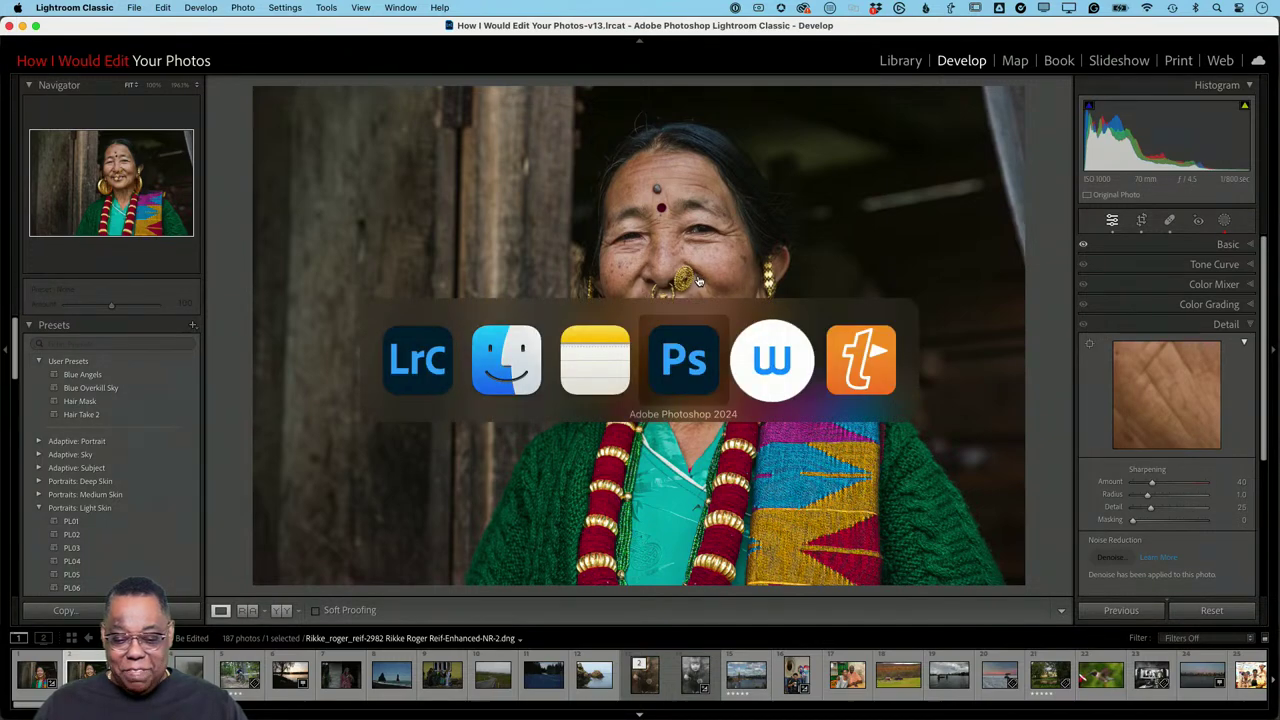
# Paint over the stray hair from the forehead past the inner corner of the eye with the Remove tool at size 15
pyautogui.press('z')
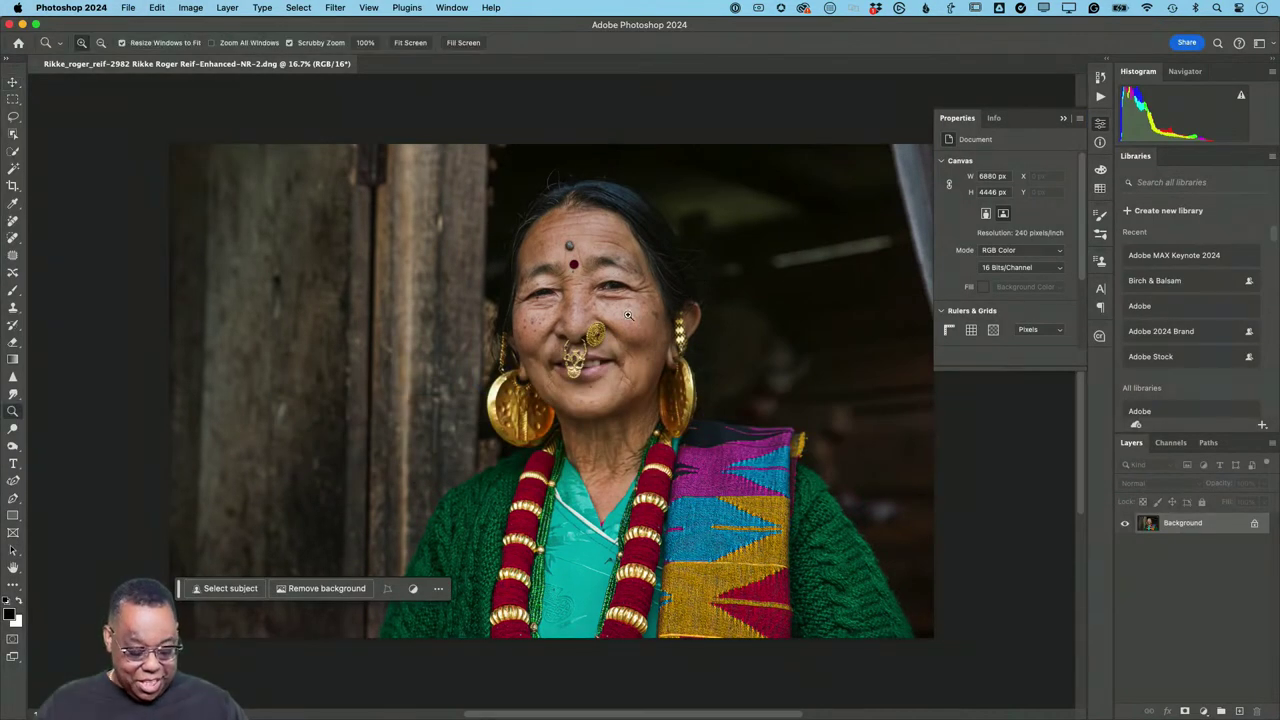
pyautogui.moveTo(570, 272); pyautogui.dragTo(700, 357)
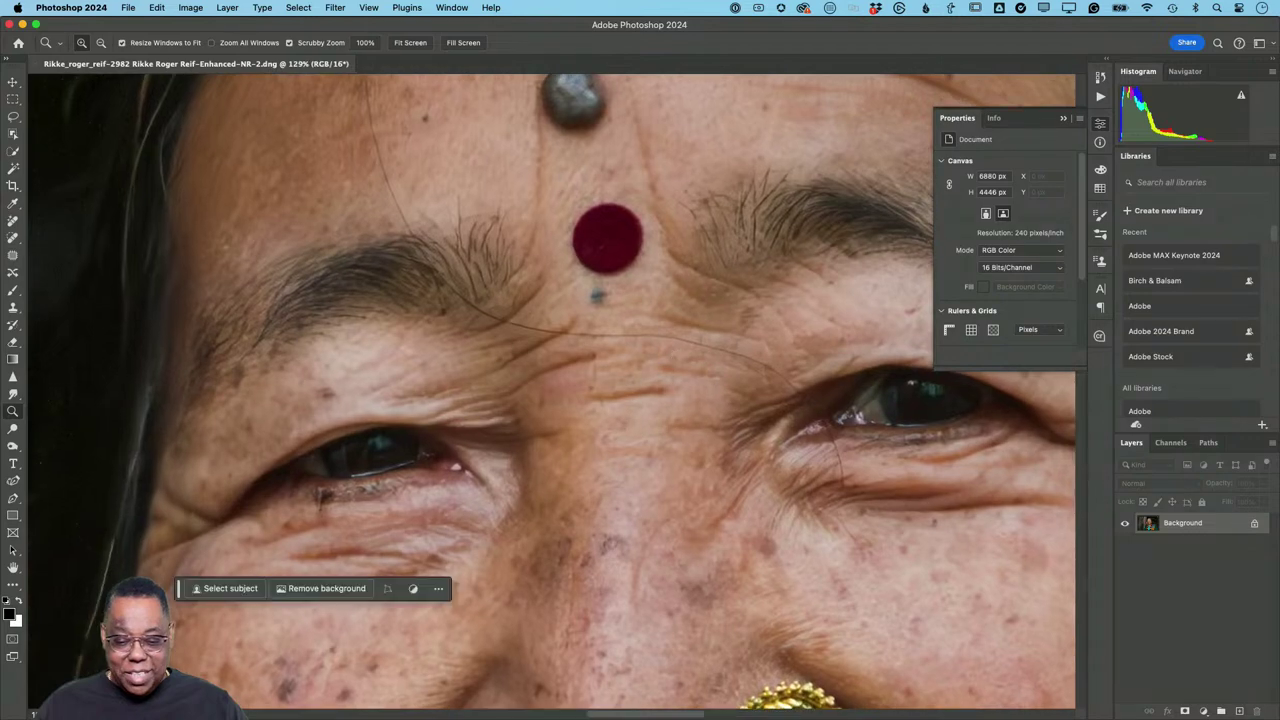
pyautogui.click(13, 220)
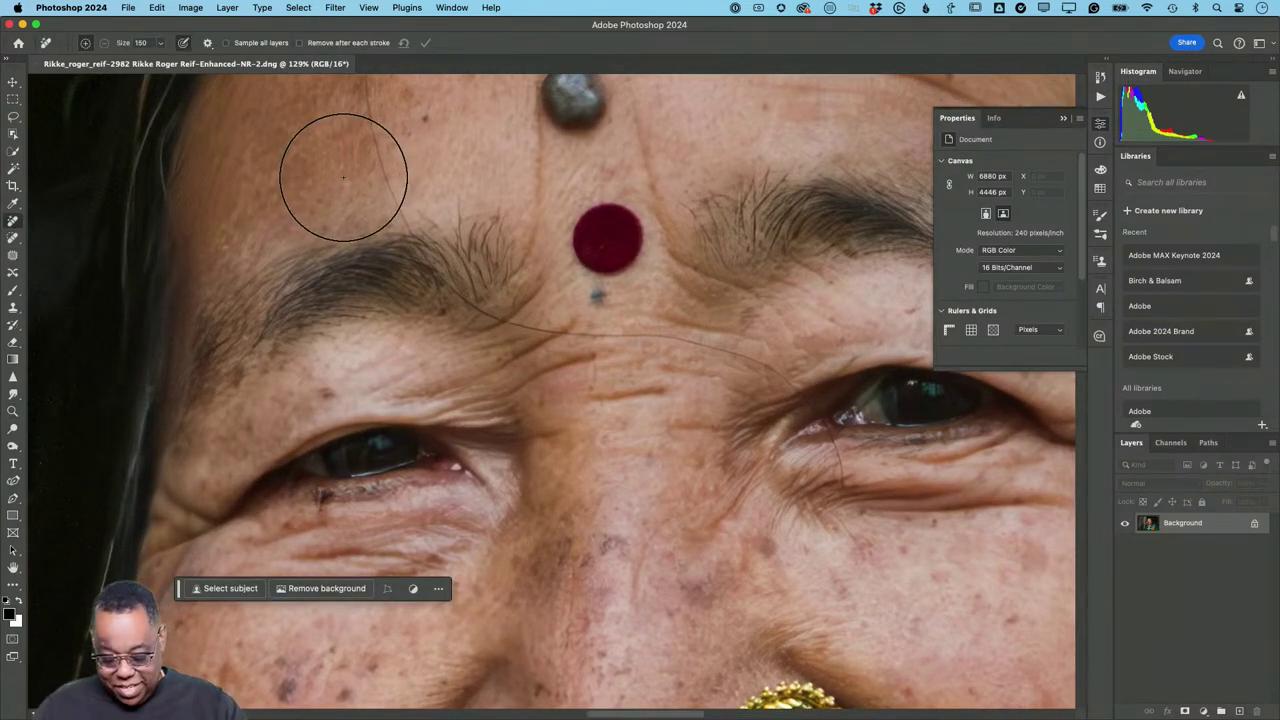
pyautogui.press('[')
pyautogui.press('[')
pyautogui.press('[')
pyautogui.press('[')
pyautogui.press('[')
pyautogui.press('[')
pyautogui.press('[')
pyautogui.press('[')
pyautogui.press('[')
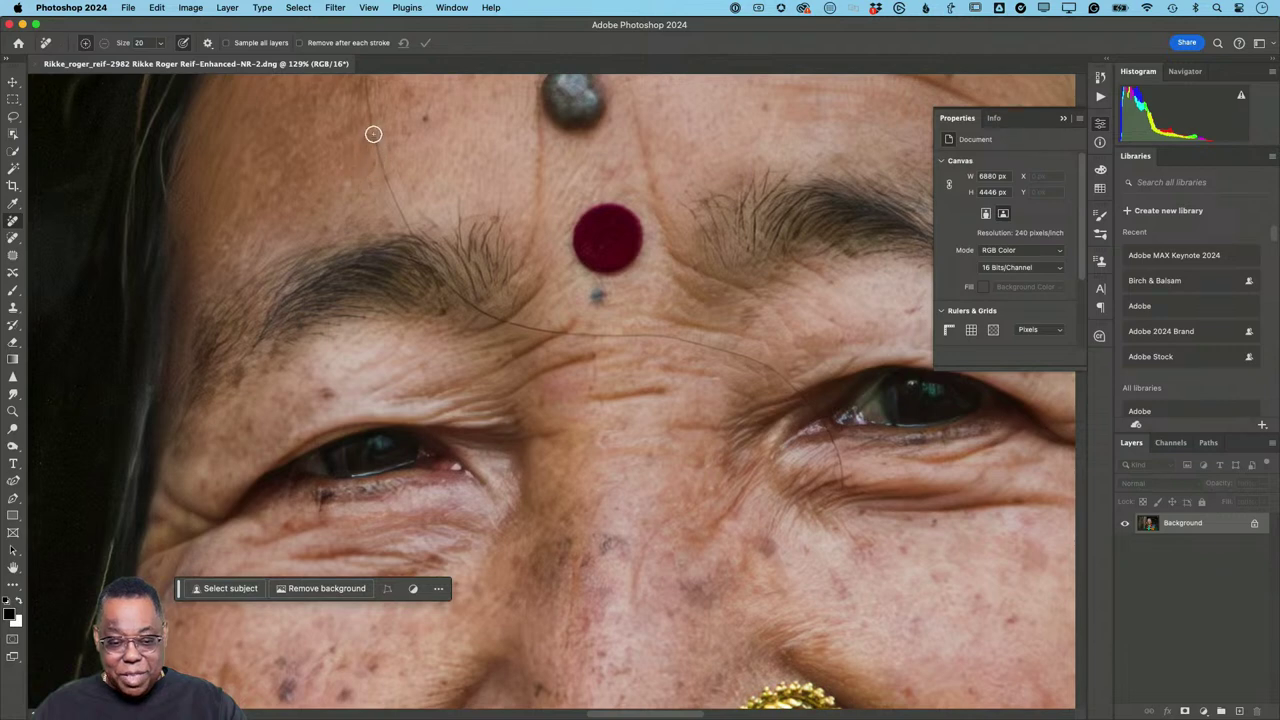
pyautogui.press('[')
pyautogui.press('[')
pyautogui.press('[')
pyautogui.moveTo(364, 84)
pyautogui.mouseDown()
pyautogui.moveTo(380, 172)
pyautogui.moveTo(410, 235)
pyautogui.mouseUp()
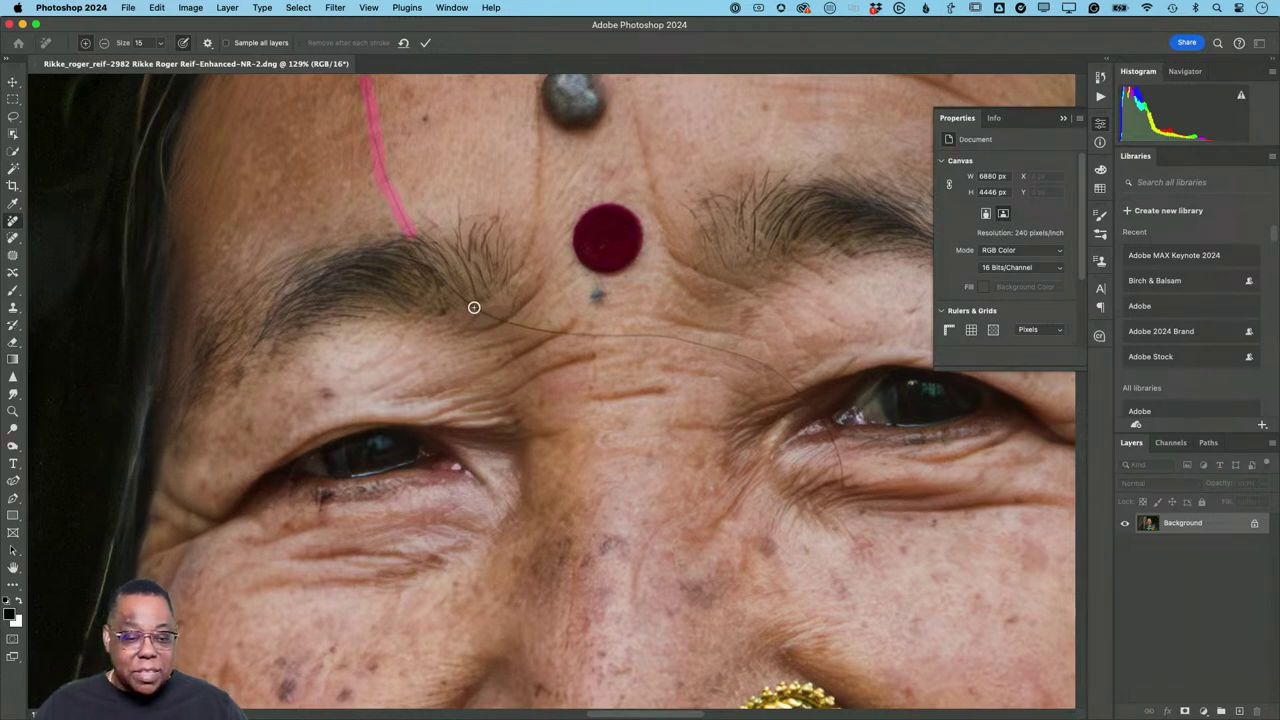
pyautogui.moveTo(476, 309)
pyautogui.mouseDown()
pyautogui.moveTo(449, 289)
pyautogui.moveTo(551, 329)
pyautogui.moveTo(734, 349)
pyautogui.moveTo(823, 411)
pyautogui.mouseUp()
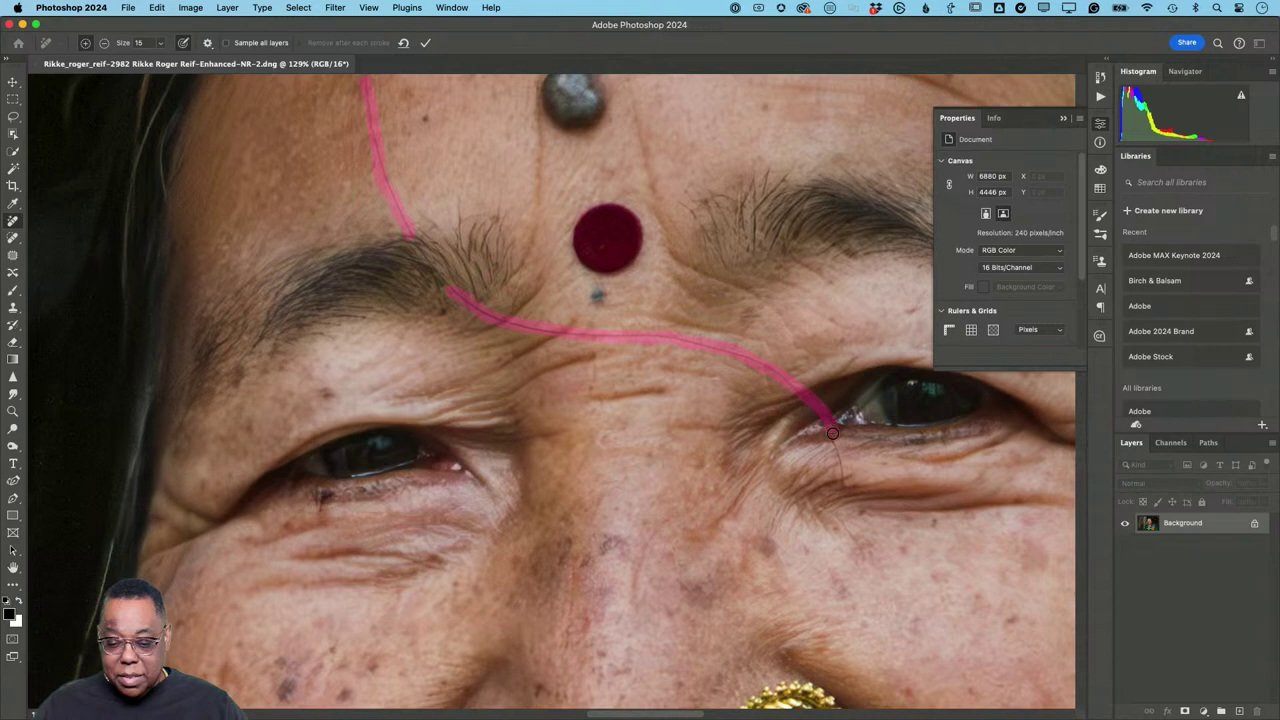
pyautogui.moveTo(836, 454); pyautogui.dragTo(842, 489)
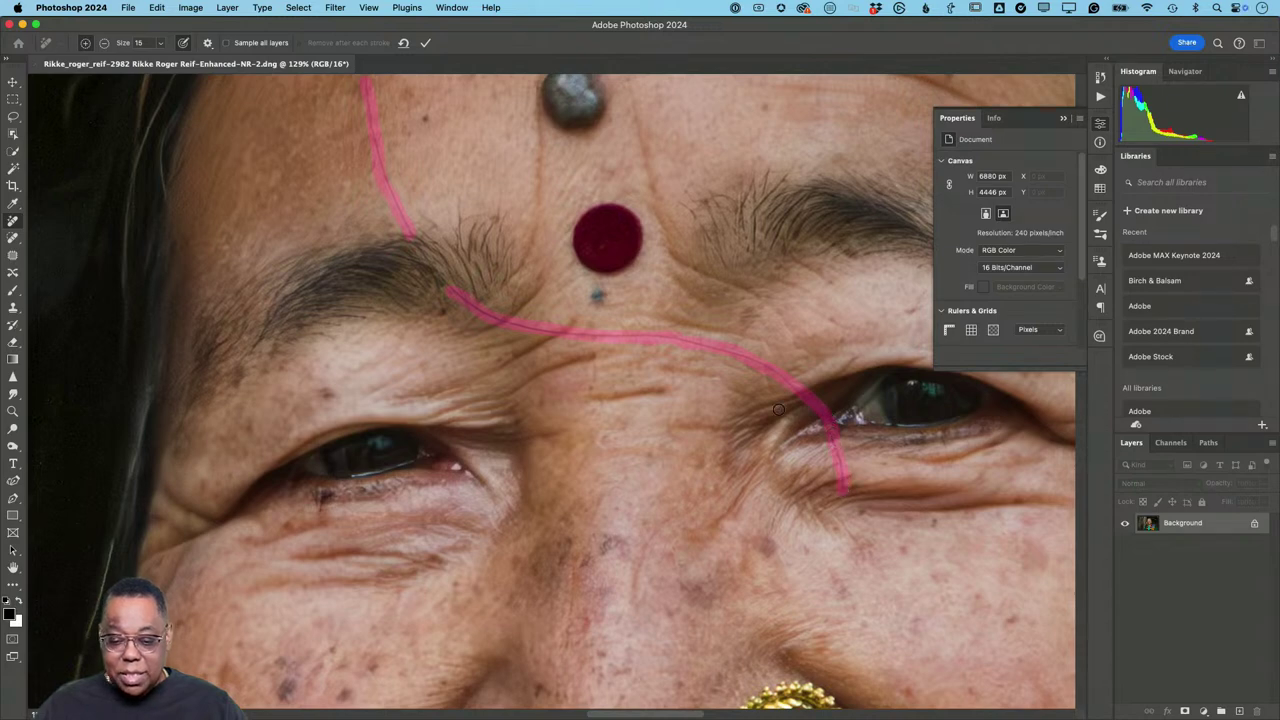
# Extend the Remove tool stroke up the forehead towards the hairline and apply the removal
pyautogui.scroll(4, 509, 186)
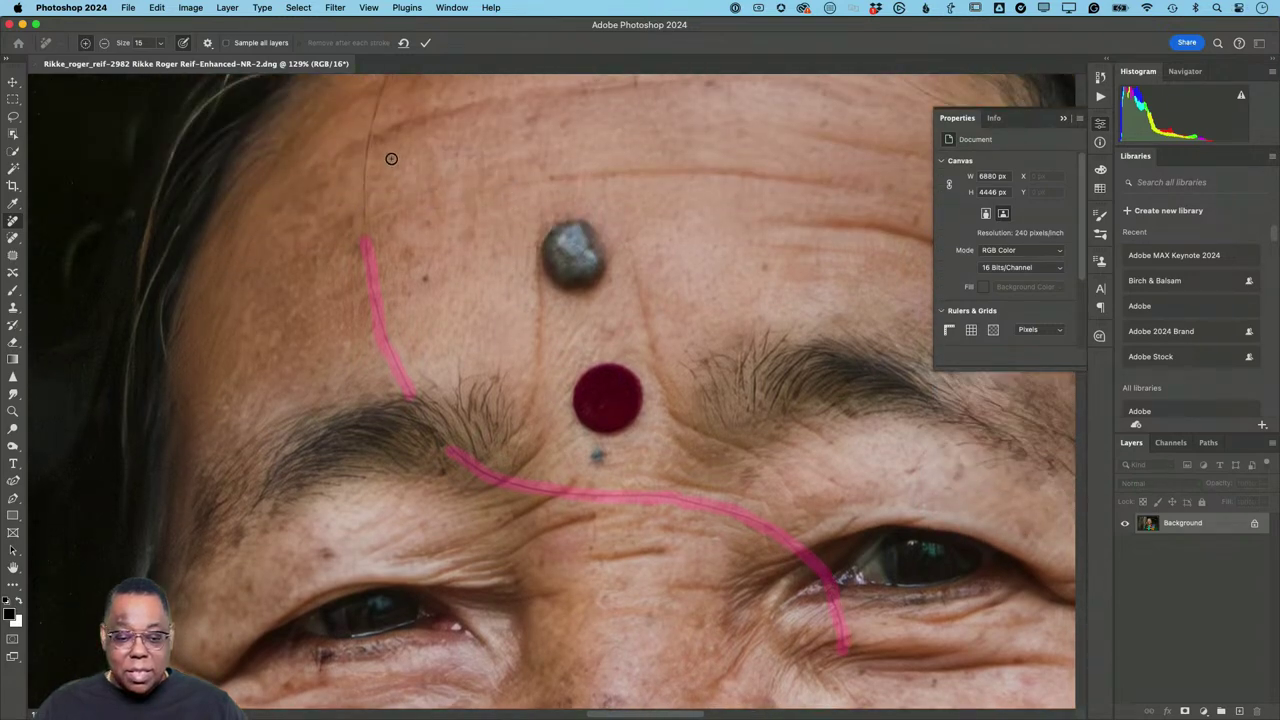
pyautogui.scroll(3, 391, 160)
pyautogui.moveTo(386, 166)
pyautogui.mouseDown()
pyautogui.moveTo(355, 257)
pyautogui.moveTo(351, 364)
pyautogui.mouseUp()
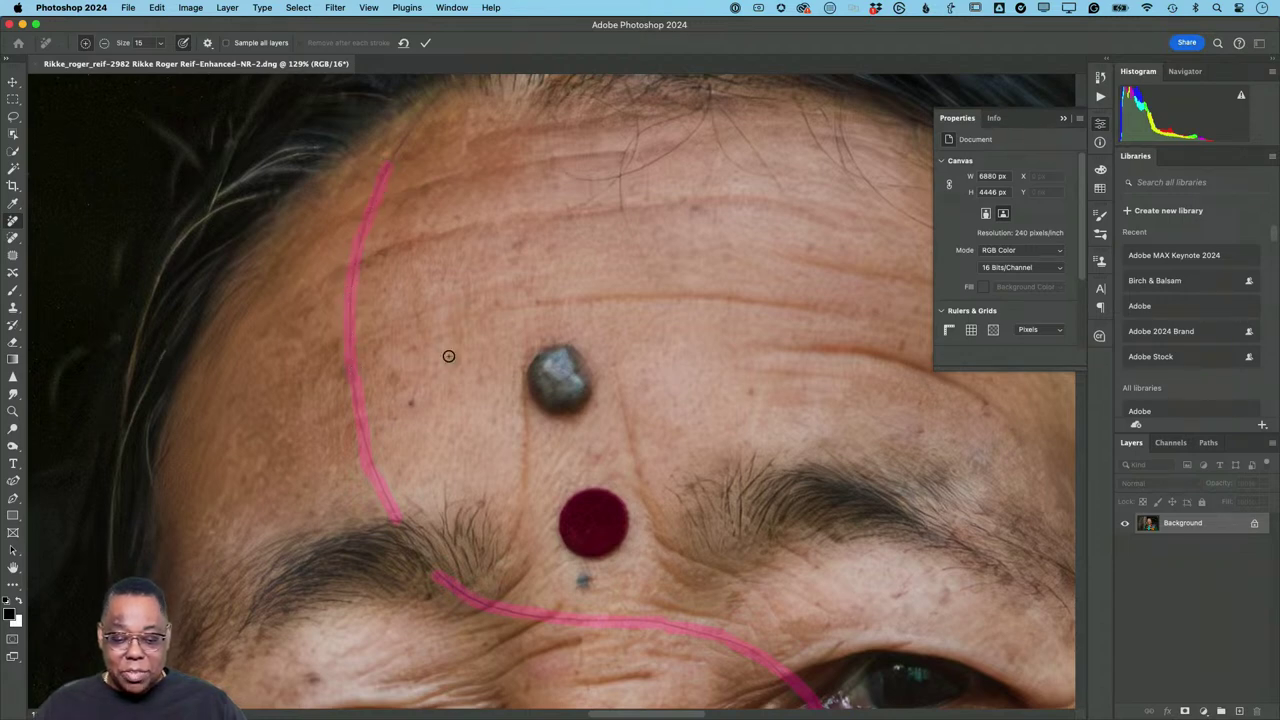
pyautogui.click(425, 43)
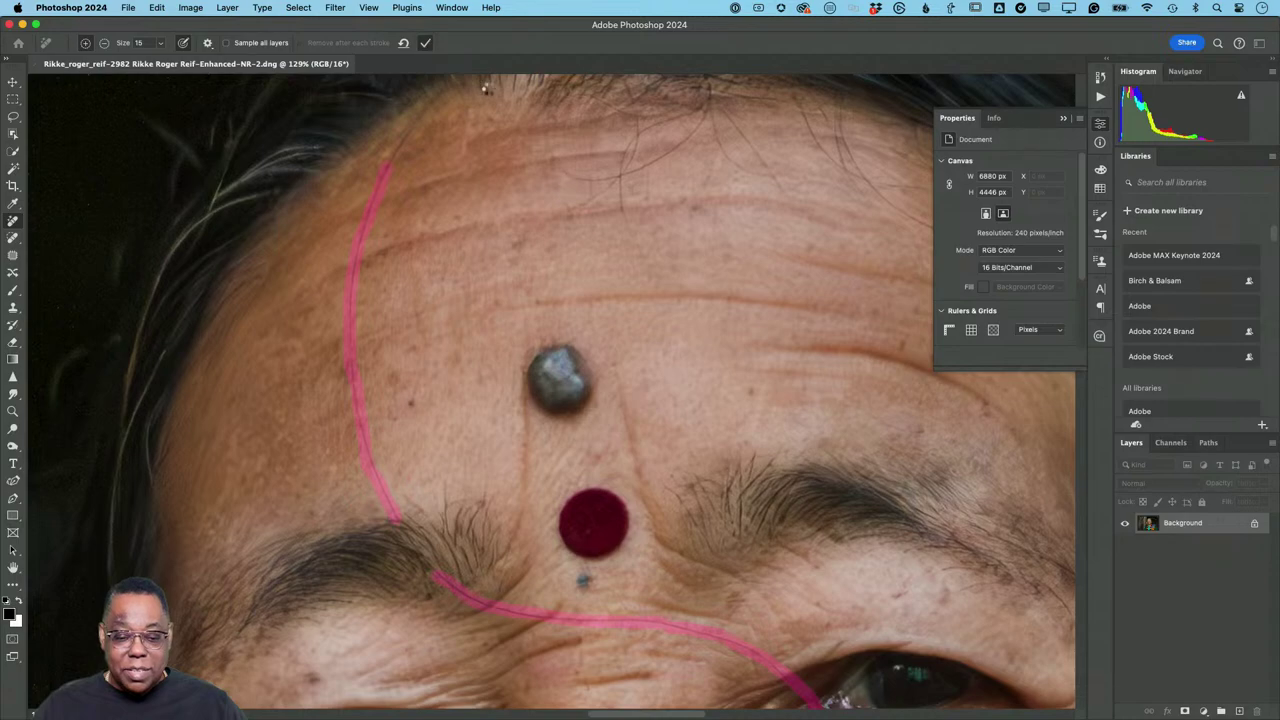
# Check the retouched face and the whole portrait, close the file with its changes saved, and return to Lightroom Classic
pyautogui.scroll(-10, 626, 293)
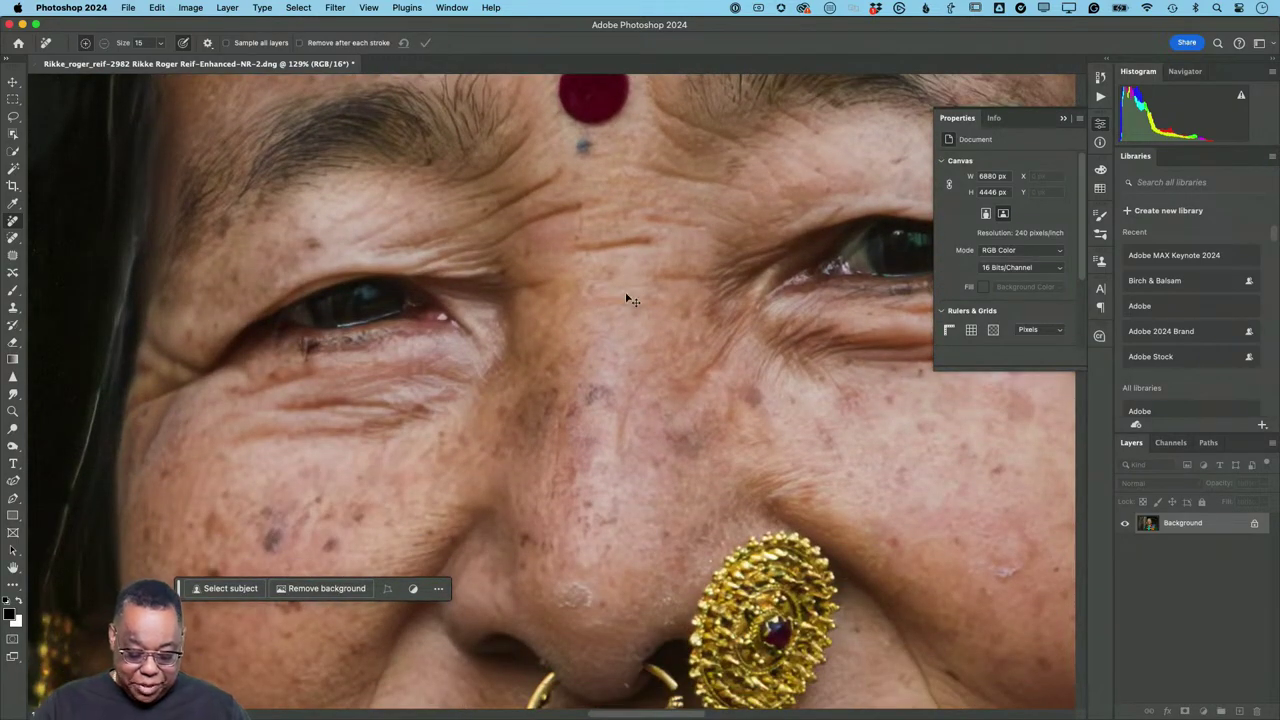
pyautogui.press('super+minus')
pyautogui.press('super+minus')
pyautogui.press('super+minus')
pyautogui.press('super+minus')
pyautogui.press('super+minus')
pyautogui.press('super+minus')
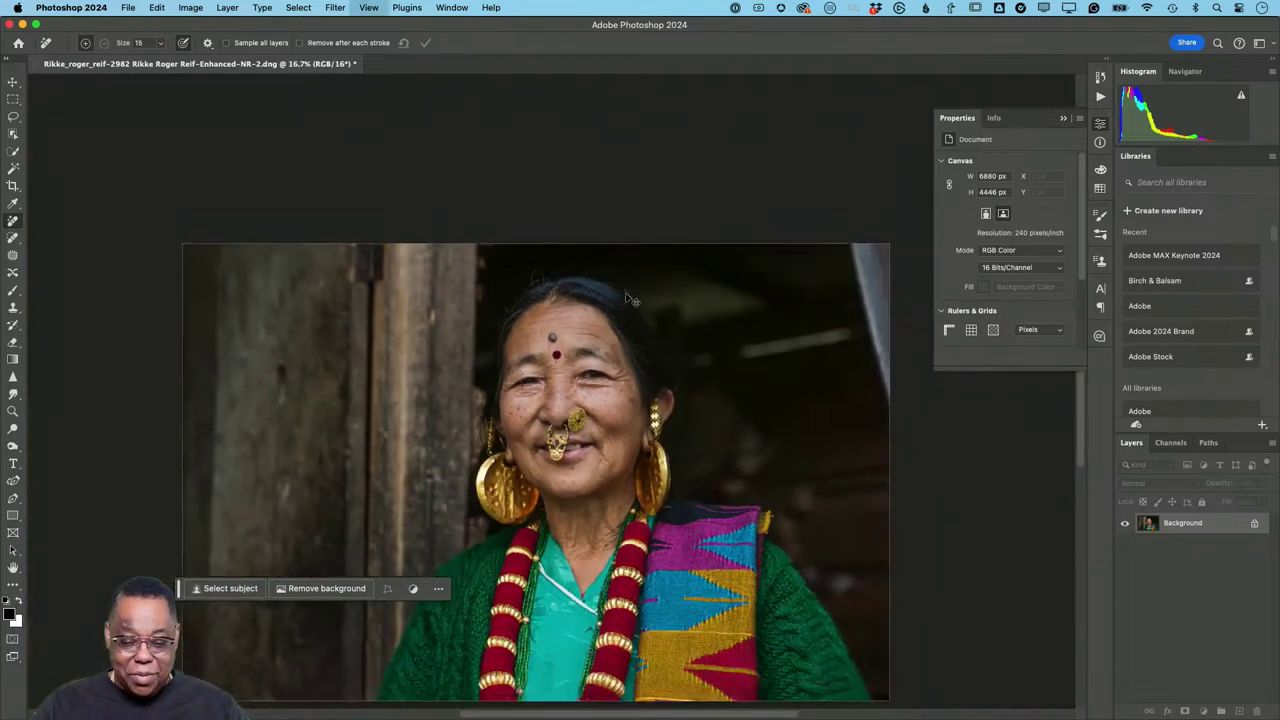
pyautogui.press('super+minus')
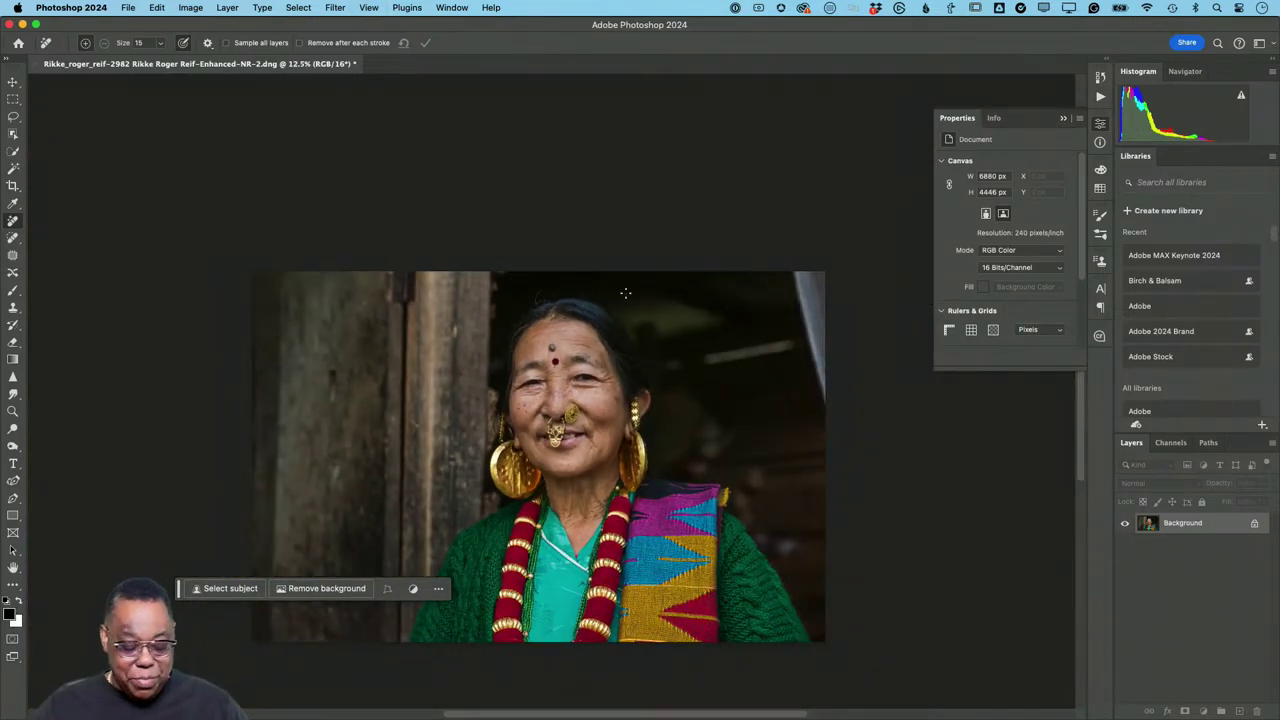
pyautogui.press('super+w')
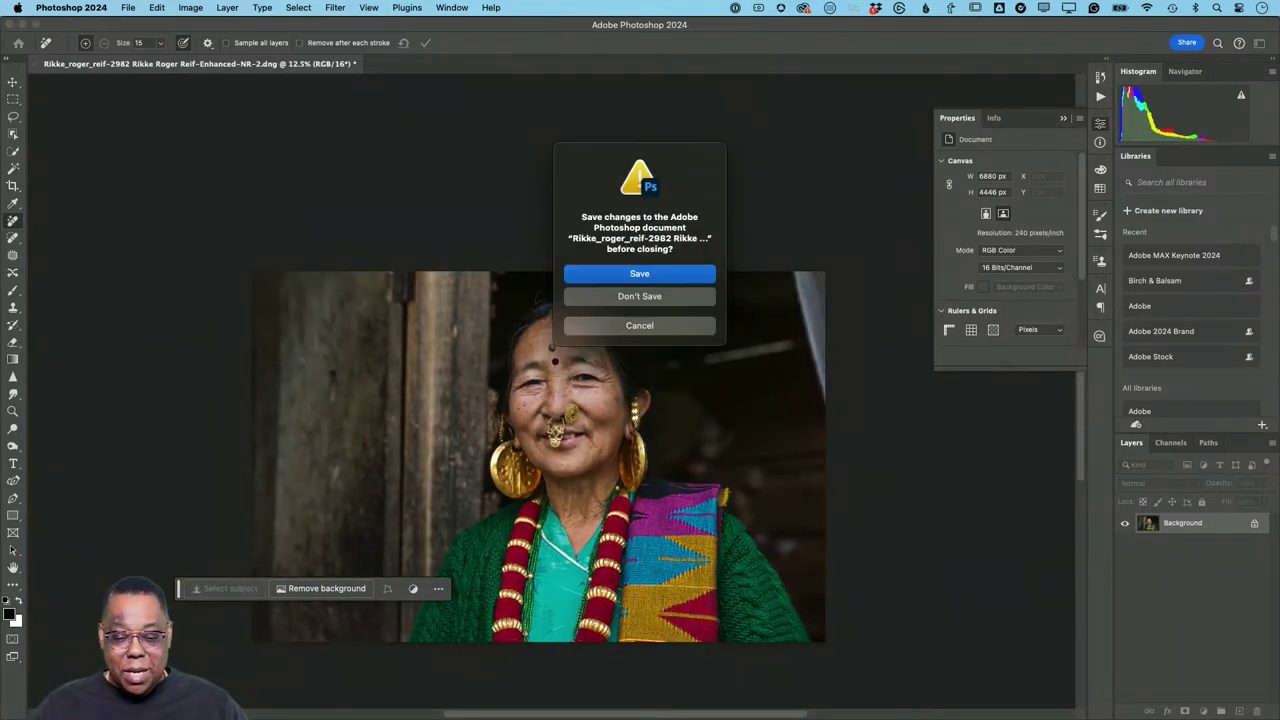
pyautogui.click(668, 273)
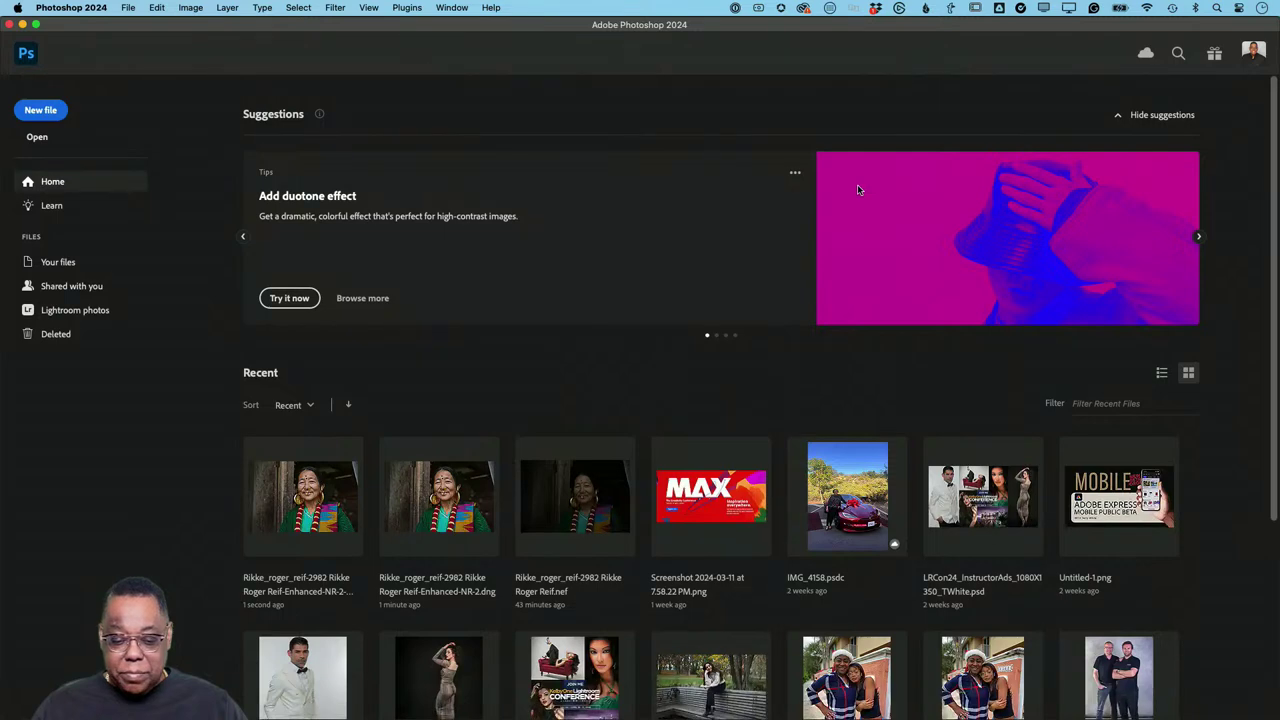
pyautogui.press('super+Tab')
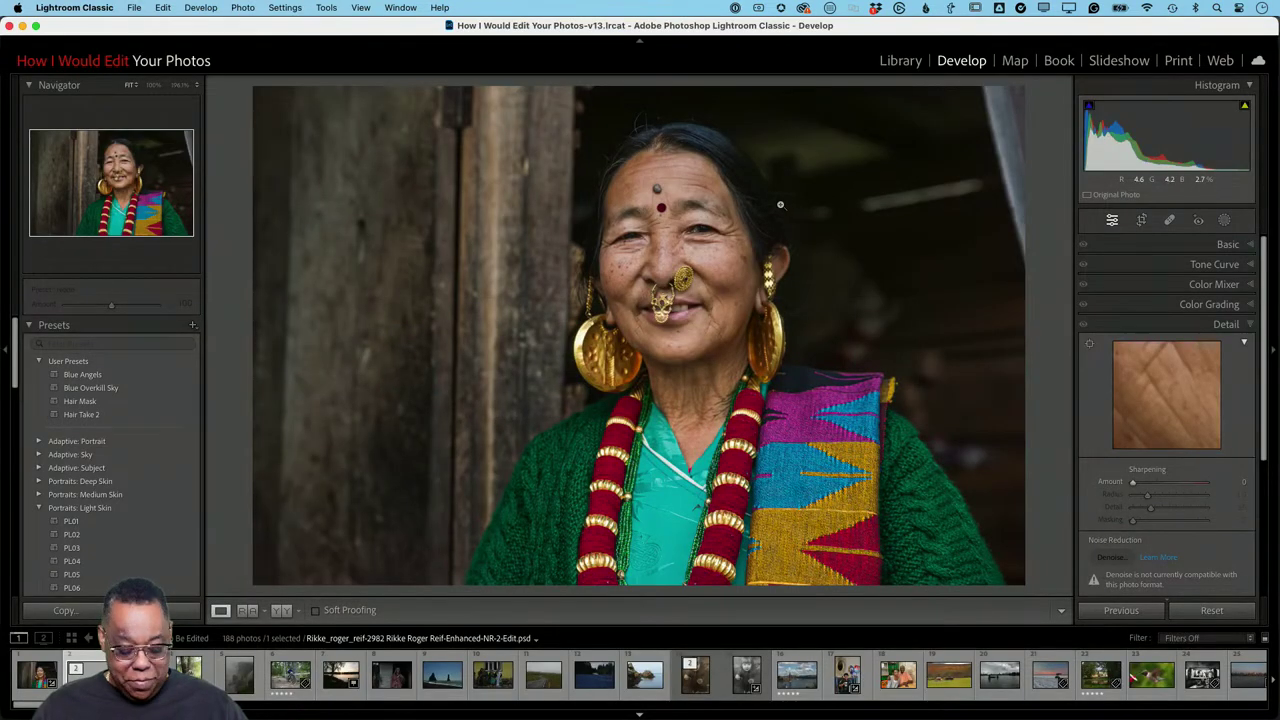
# Review the original raw, the denoised DNG and the retouched PSD in the Library grid, and view the PSD full screen
pyautogui.press('g')
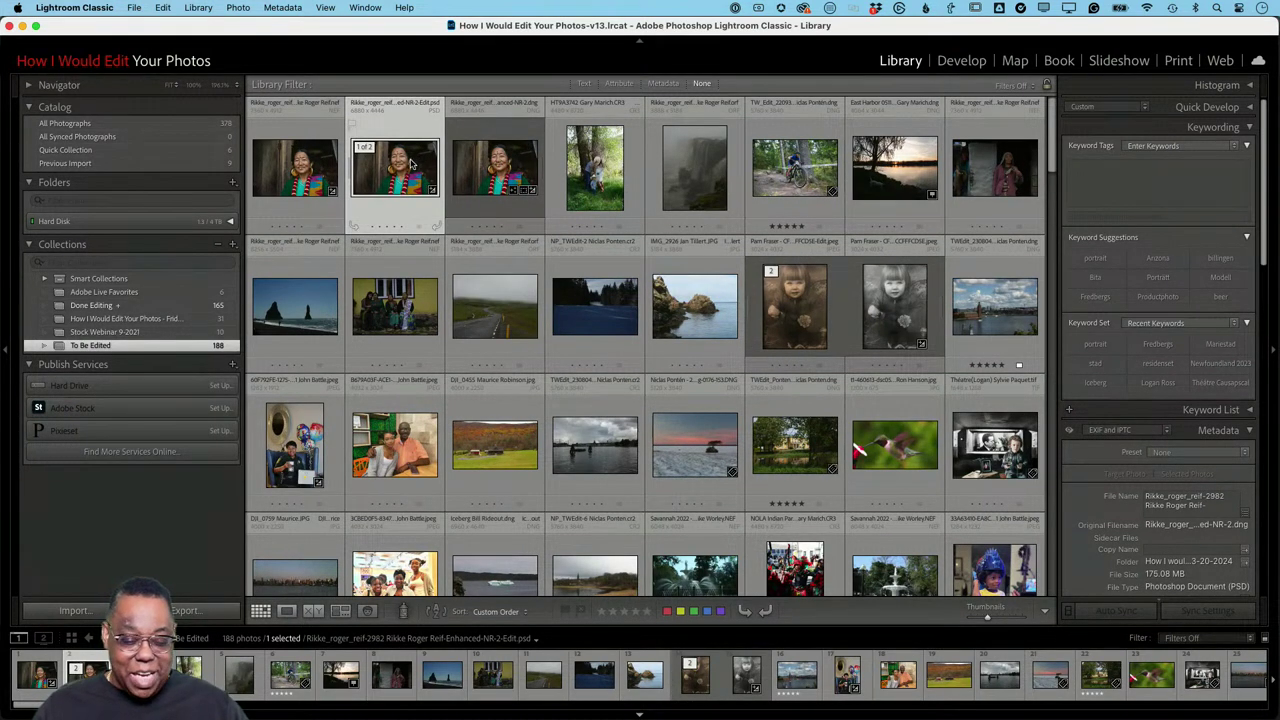
pyautogui.click(314, 170)
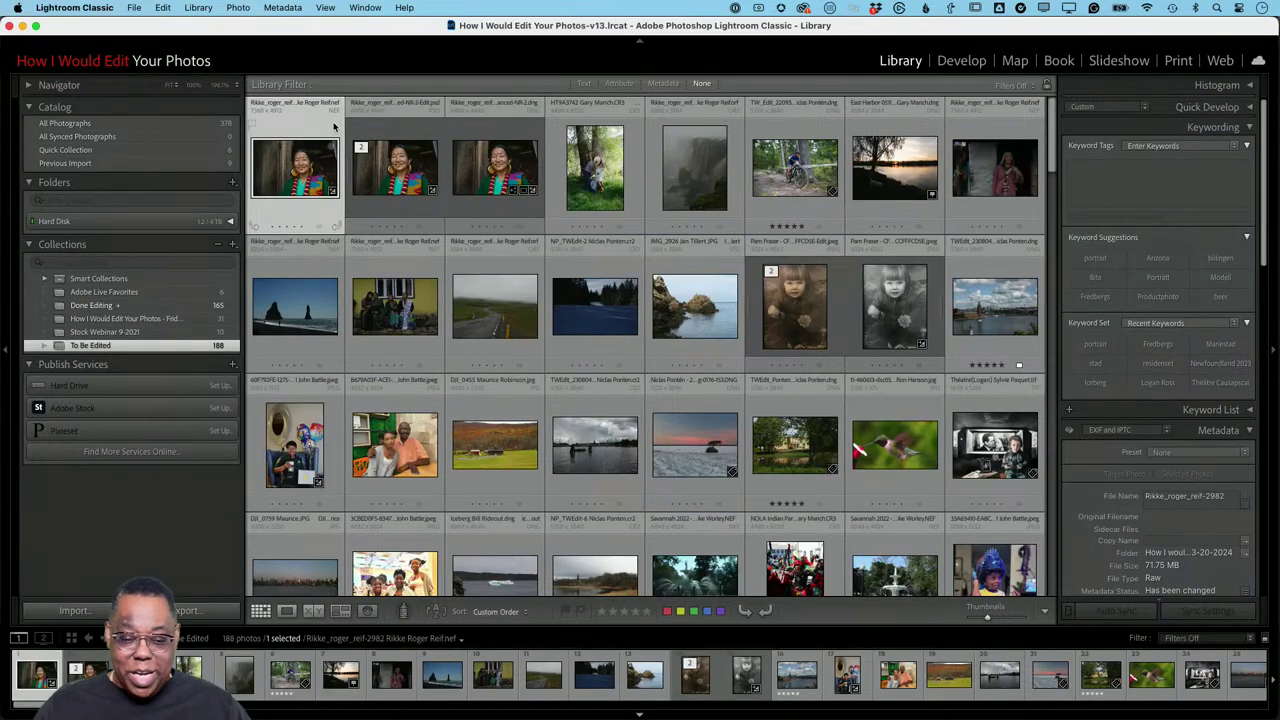
pyautogui.click(527, 145)
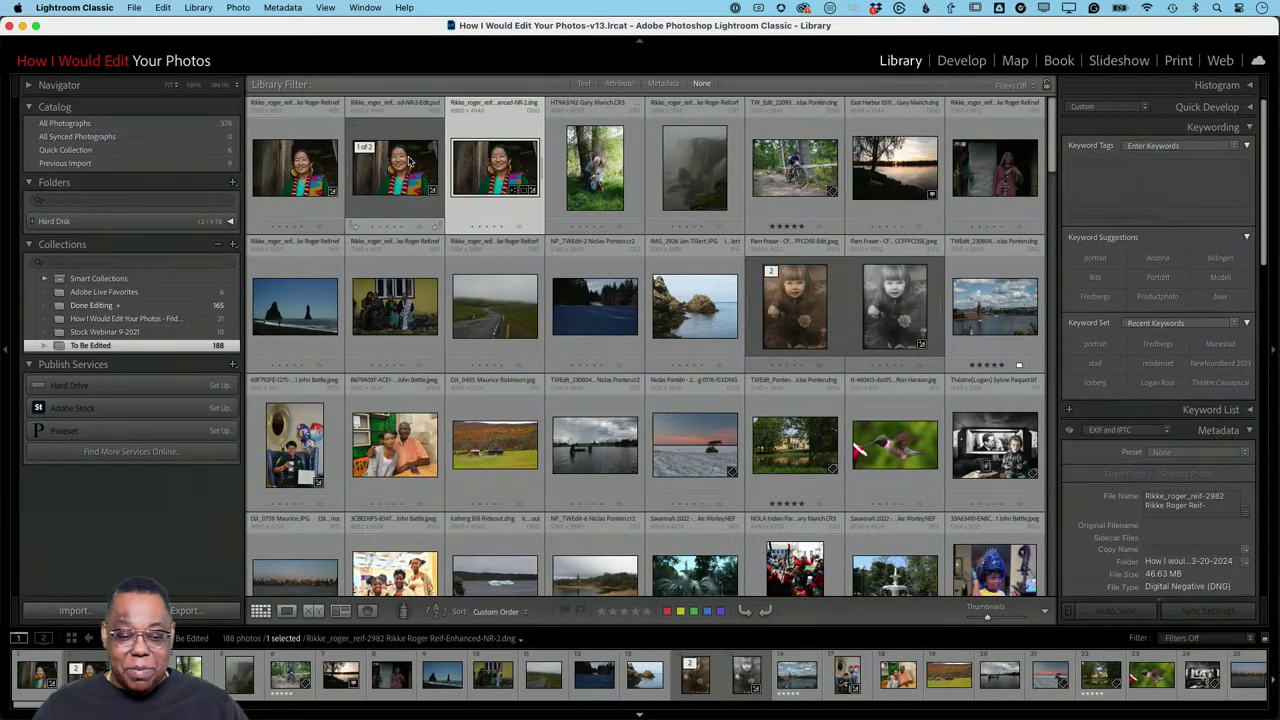
pyautogui.click(407, 160)
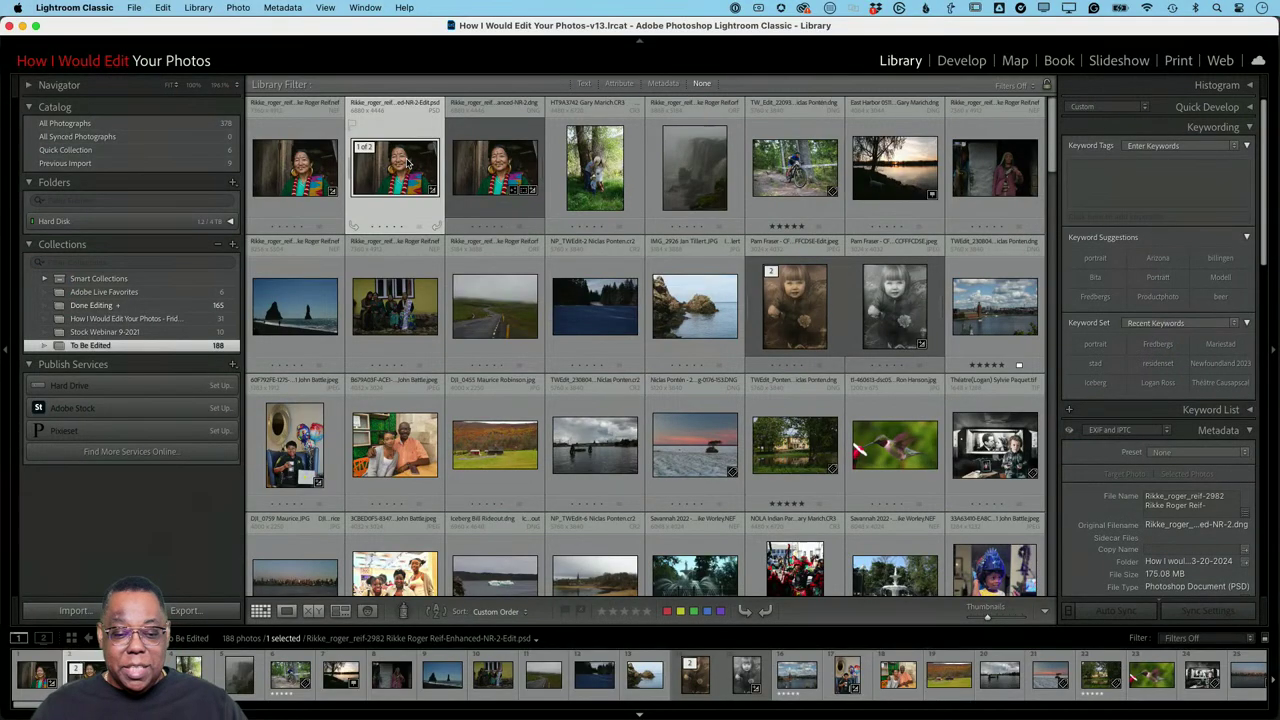
pyautogui.doubleClick(407, 157)
pyautogui.press('f')
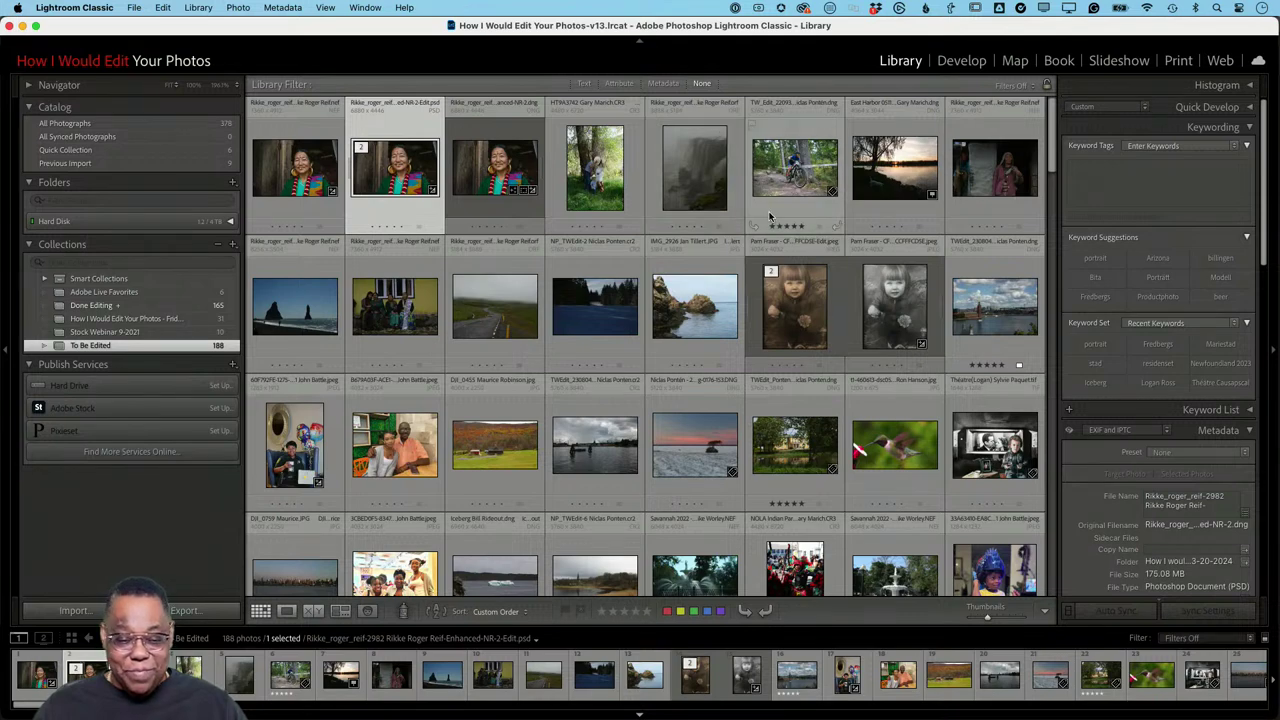
# Open the family photo under the tree in Loupe view and examine the people and the boy's face up close
pyautogui.doubleClick(600, 185)
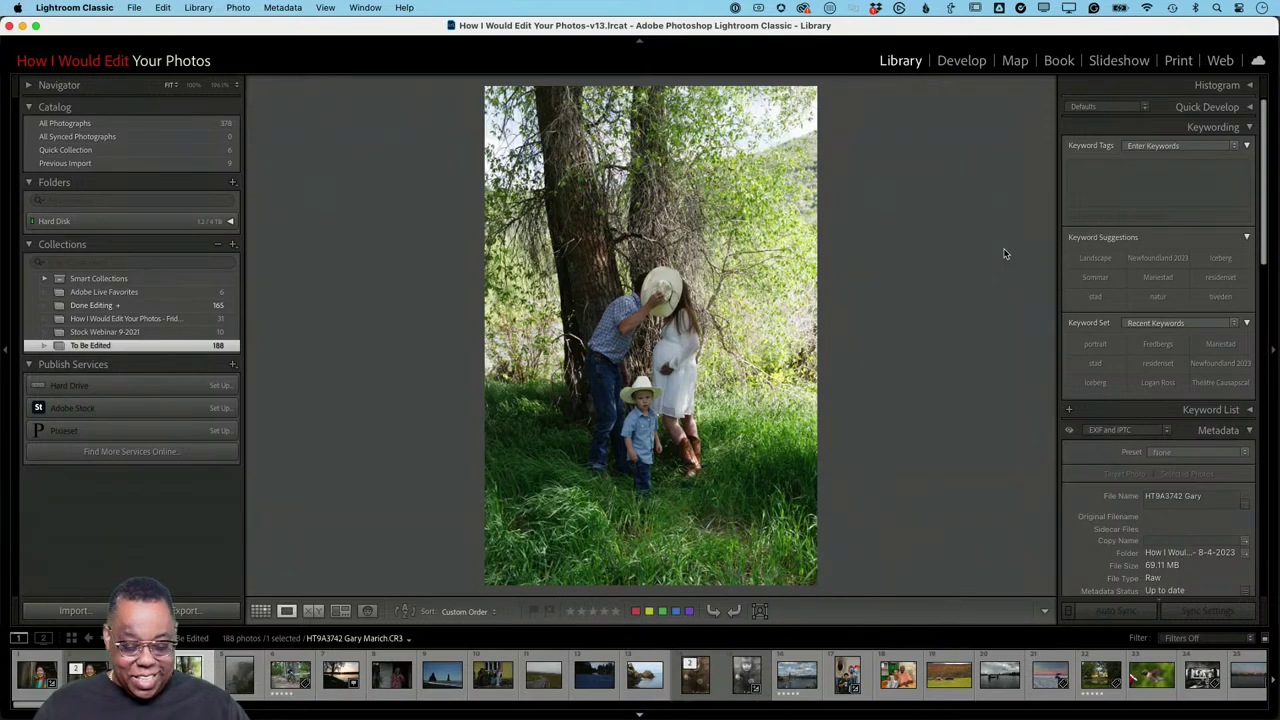
pyautogui.click(1005, 253)
pyautogui.click(721, 315)
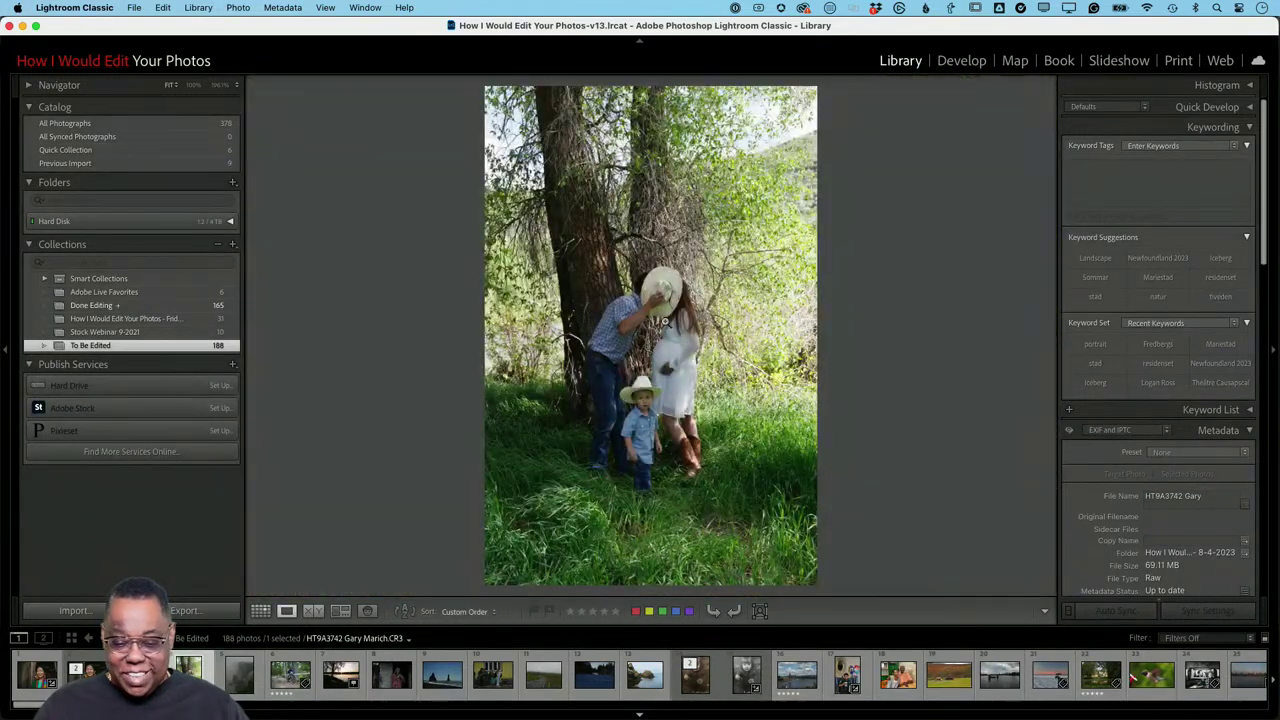
pyautogui.click(662, 320)
pyautogui.moveTo(657, 197); pyautogui.dragTo(700, 95)
pyautogui.moveTo(483, 457); pyautogui.dragTo(603, 4)
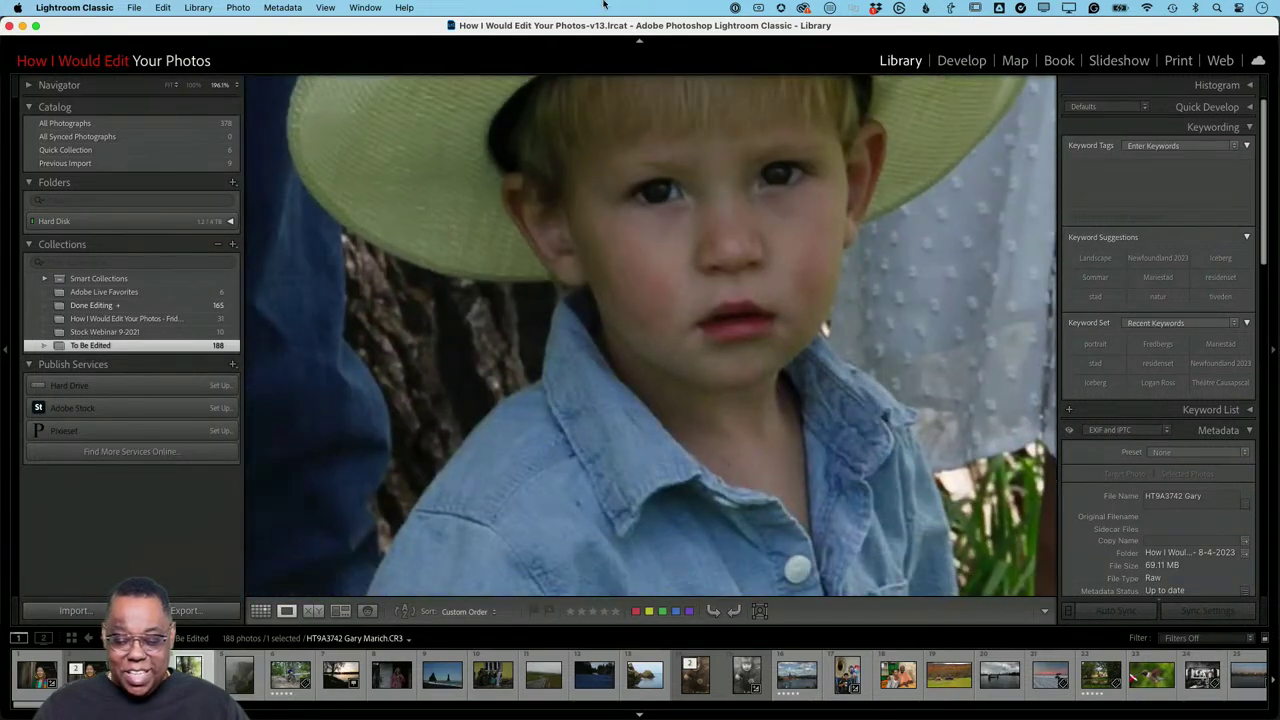
pyautogui.click(664, 207)
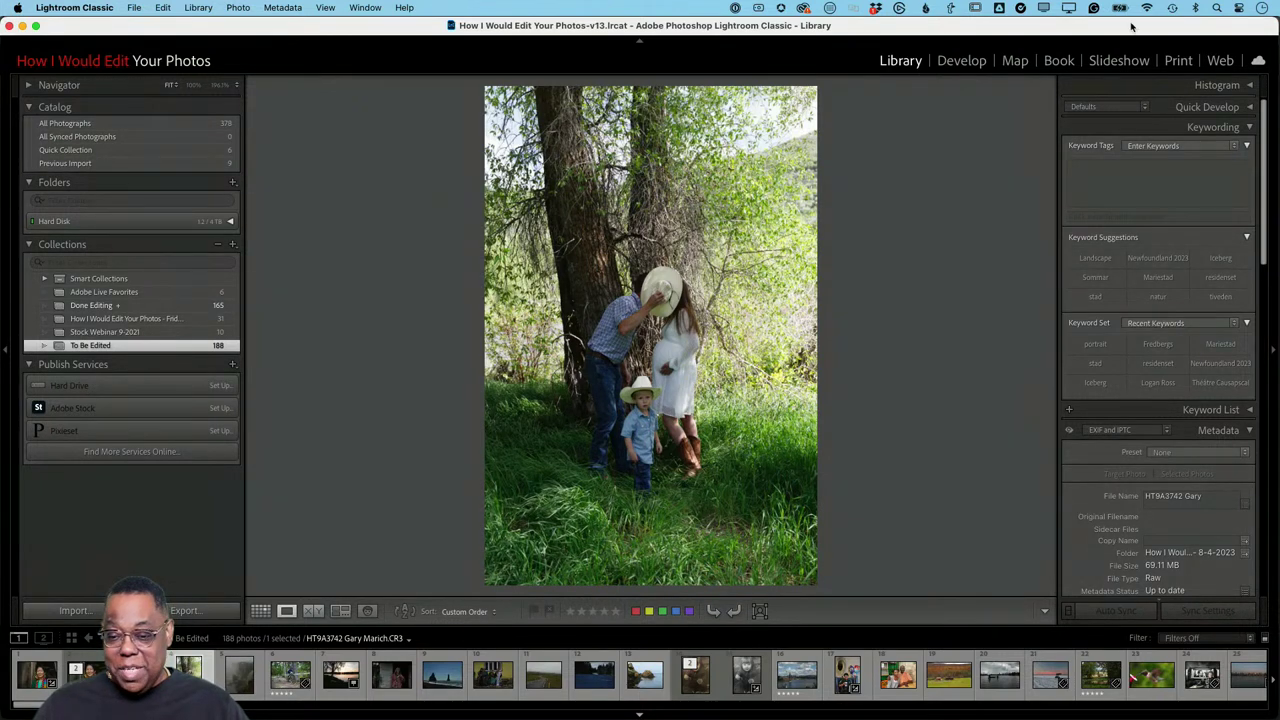
# Open the family photo in the Develop module, apply the Adobe Portrait profile and run the automatic tone adjustment
pyautogui.click(960, 61)
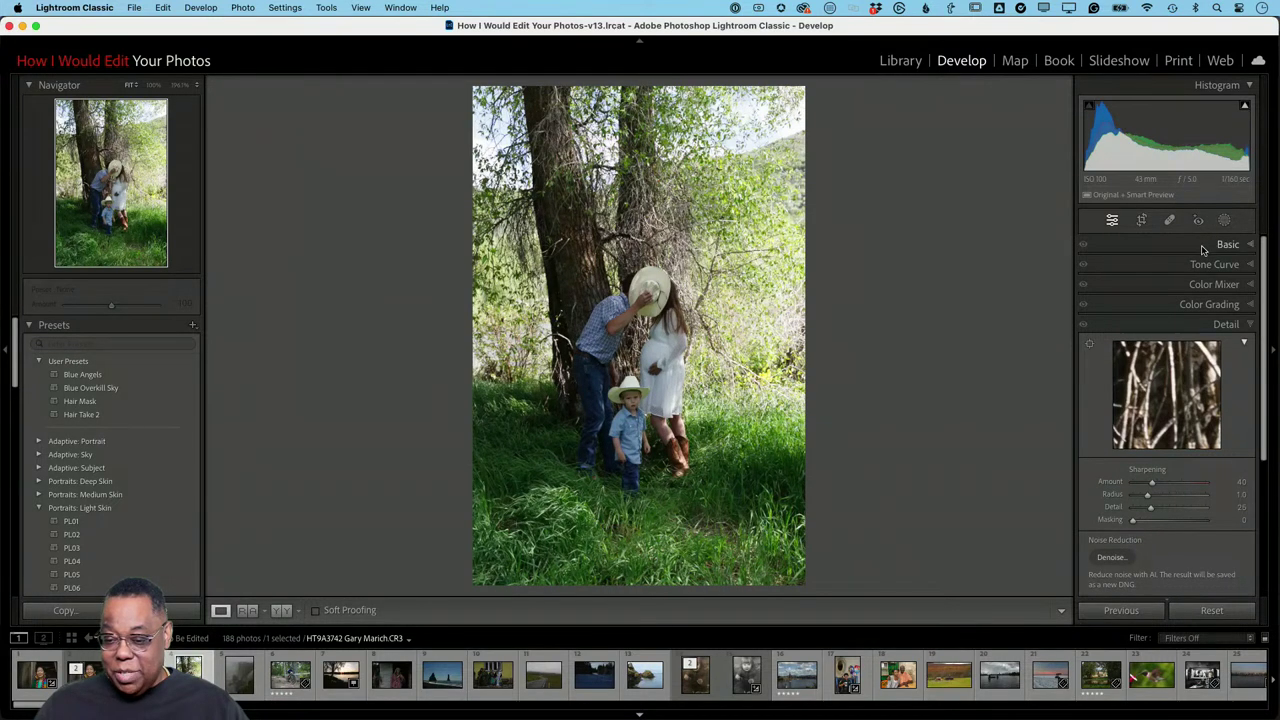
pyautogui.click(1227, 244)
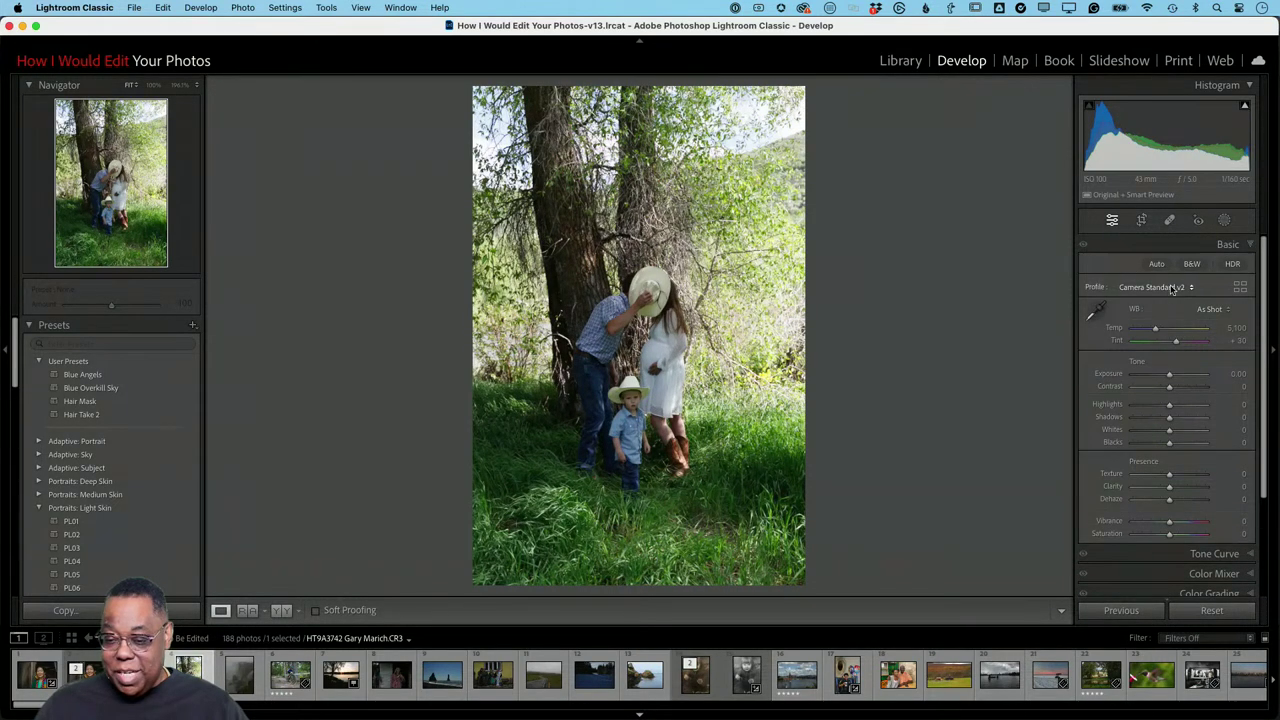
pyautogui.click(1170, 288)
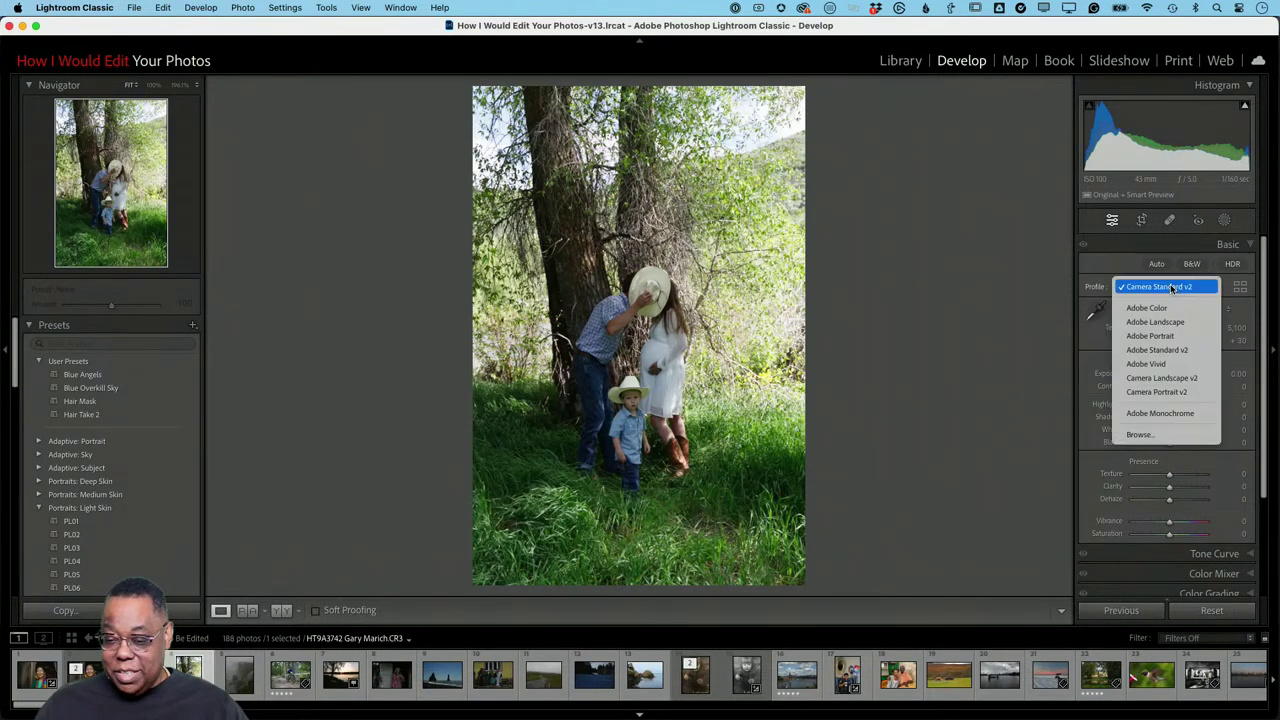
pyautogui.click(1172, 342)
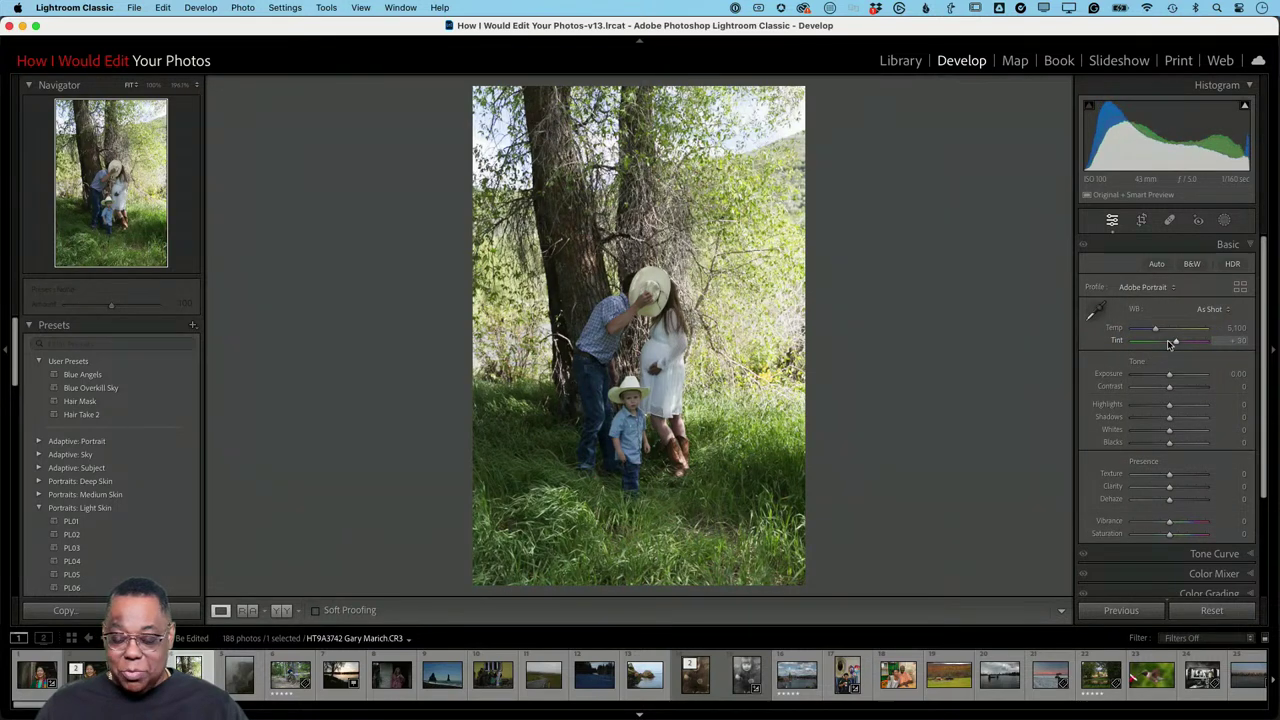
pyautogui.click(1156, 263)
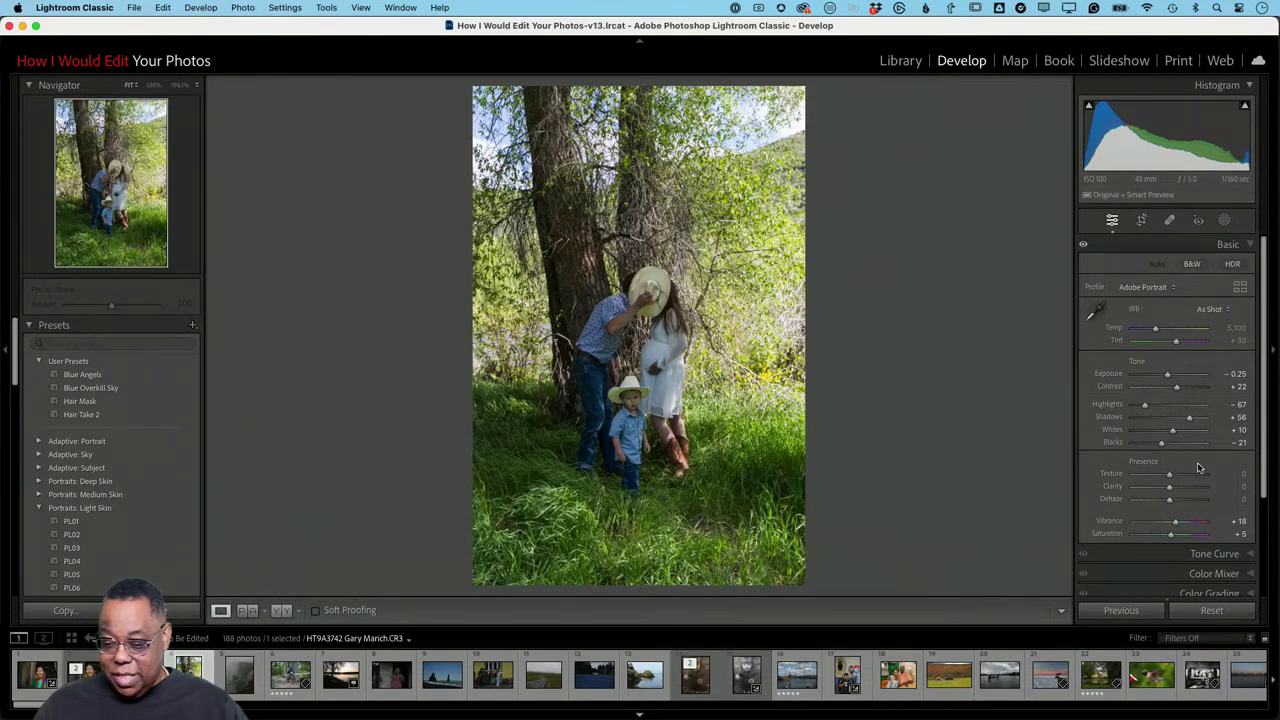
# Set the family photo's Dehaze to +39, Exposure to +0.15 and Shadows to +96
pyautogui.scroll(-1, 1197, 462)
pyautogui.scroll(-1, 1199, 468)
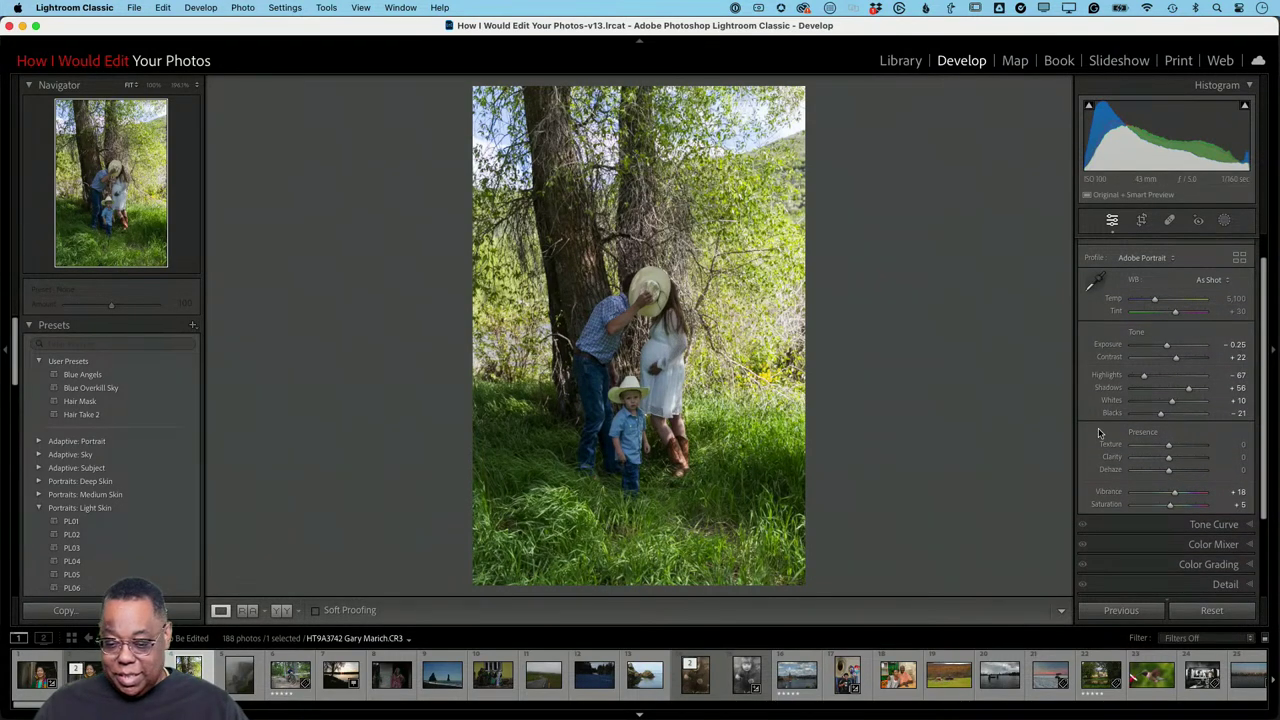
pyautogui.moveTo(1168, 474); pyautogui.dragTo(1182, 474)
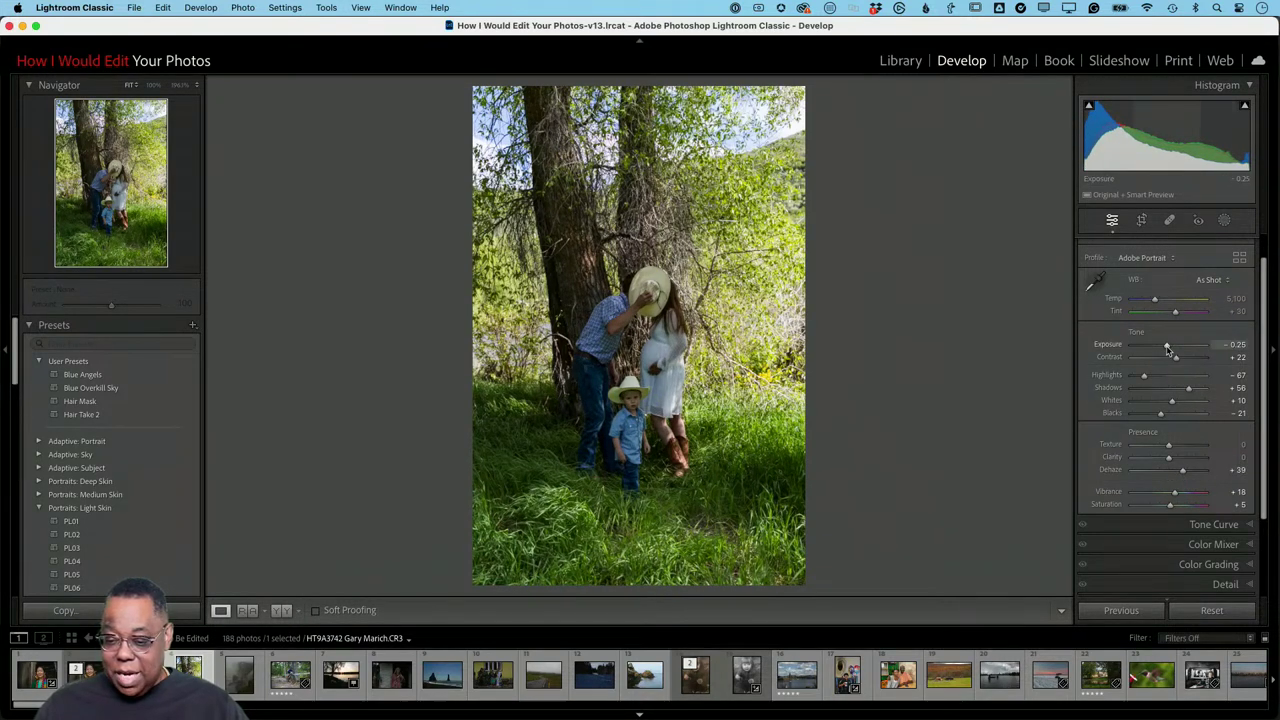
pyautogui.moveTo(1168, 346); pyautogui.dragTo(1172, 346)
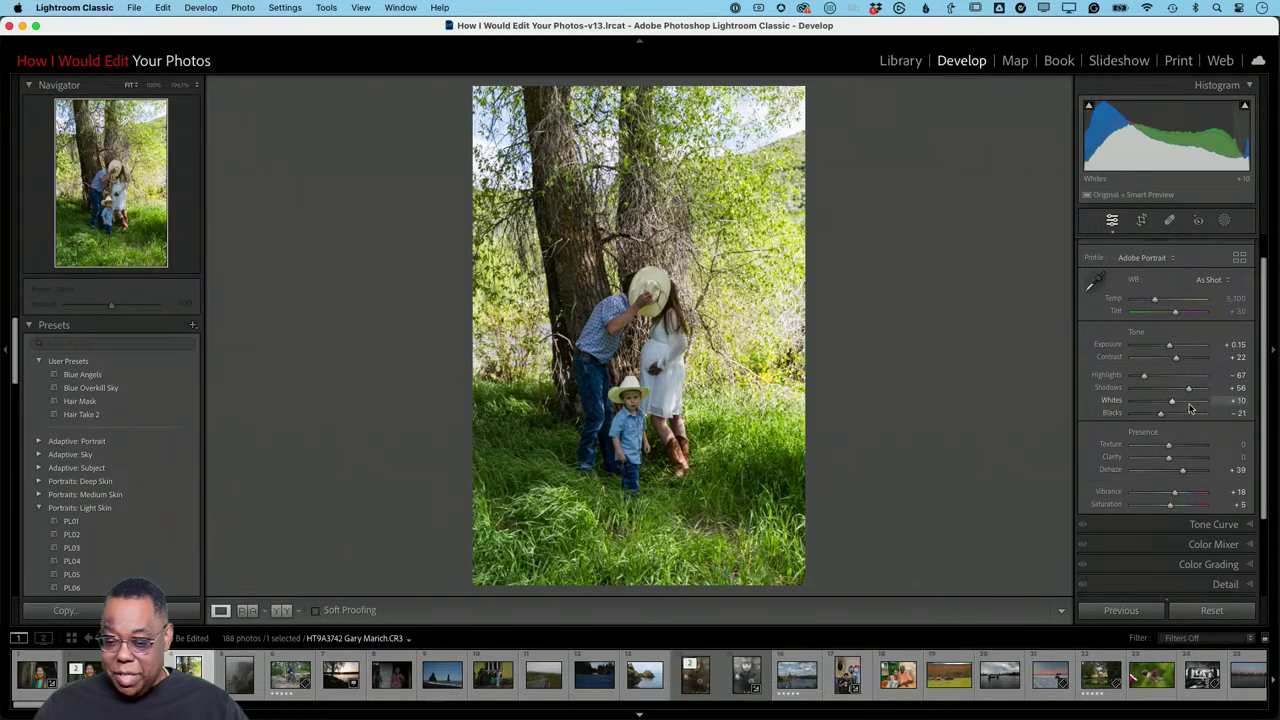
pyautogui.moveTo(1190, 389); pyautogui.dragTo(1207, 391)
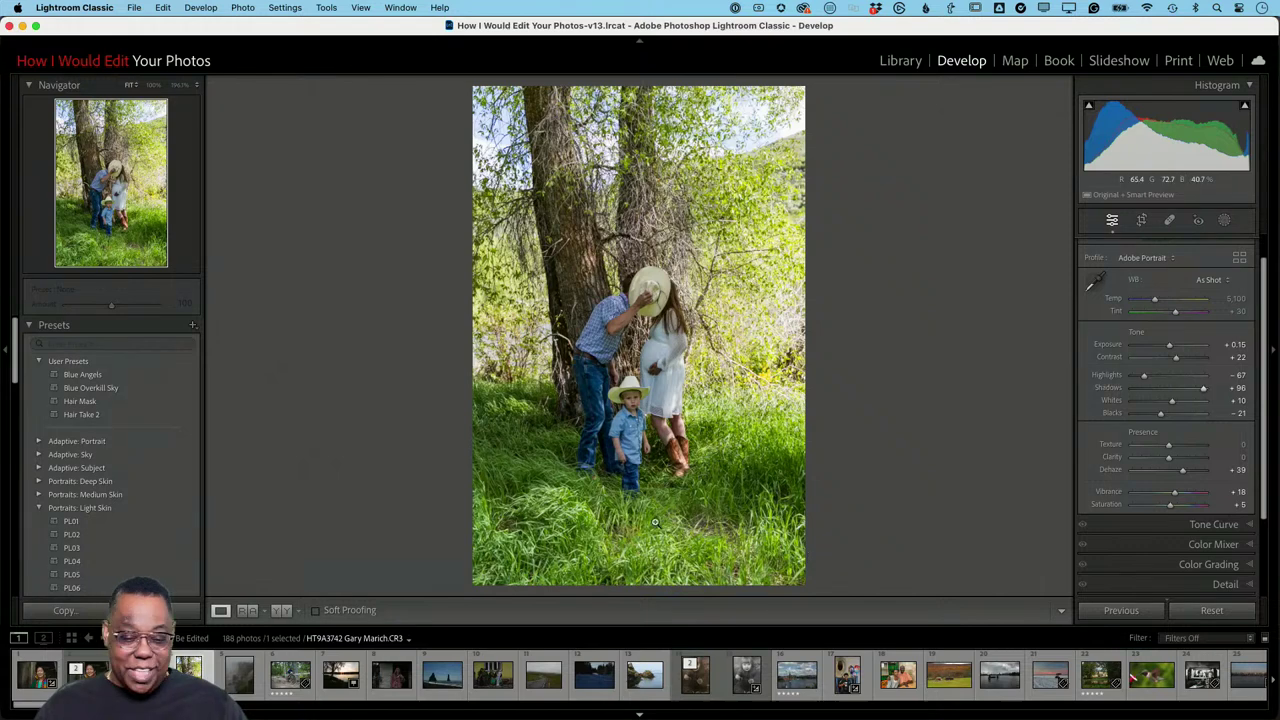
# Crop the photo at the 4 x 5 / 8 x 10 aspect ratio, tightly framing the three people against the trunk and grass
pyautogui.click(1141, 220)
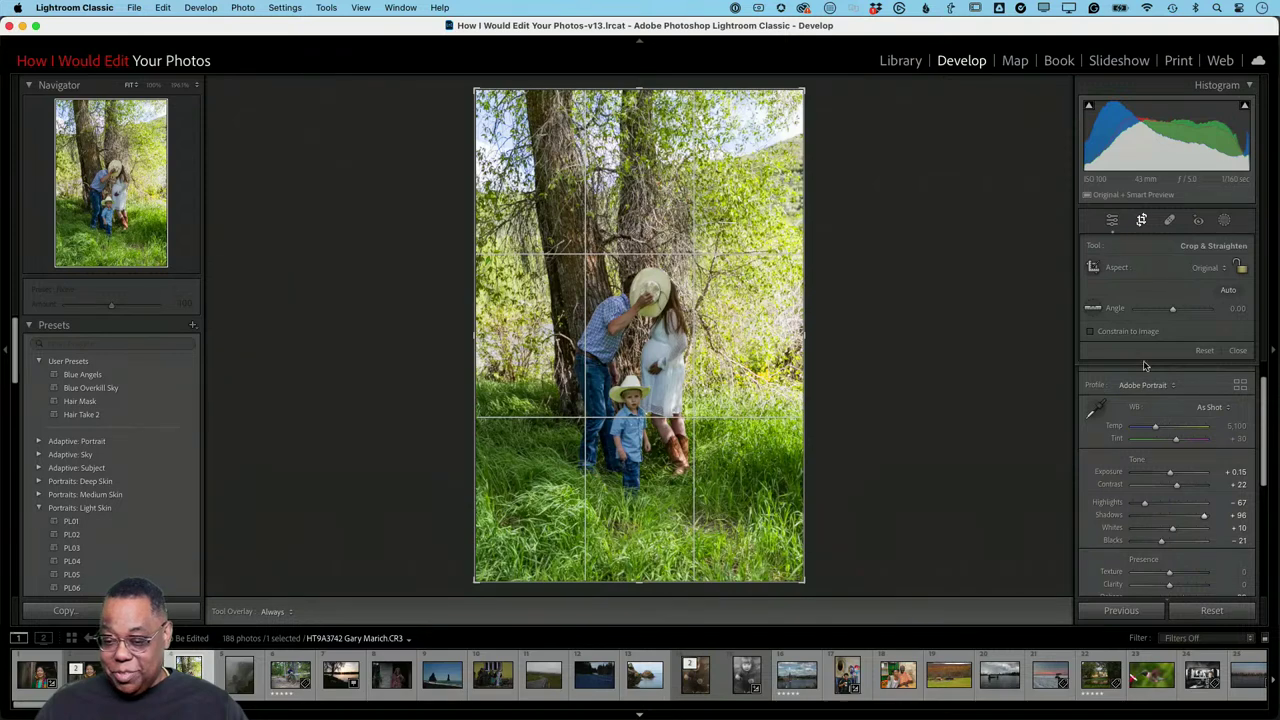
pyautogui.click(1200, 278)
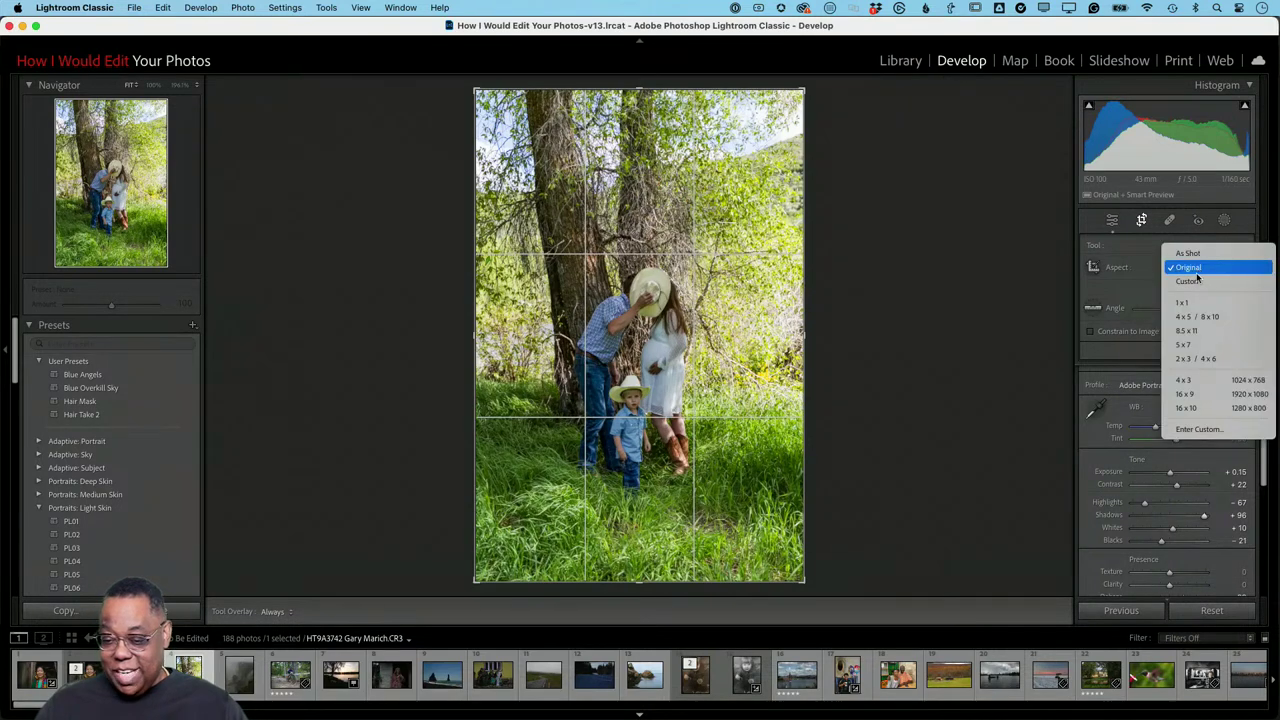
pyautogui.click(1201, 317)
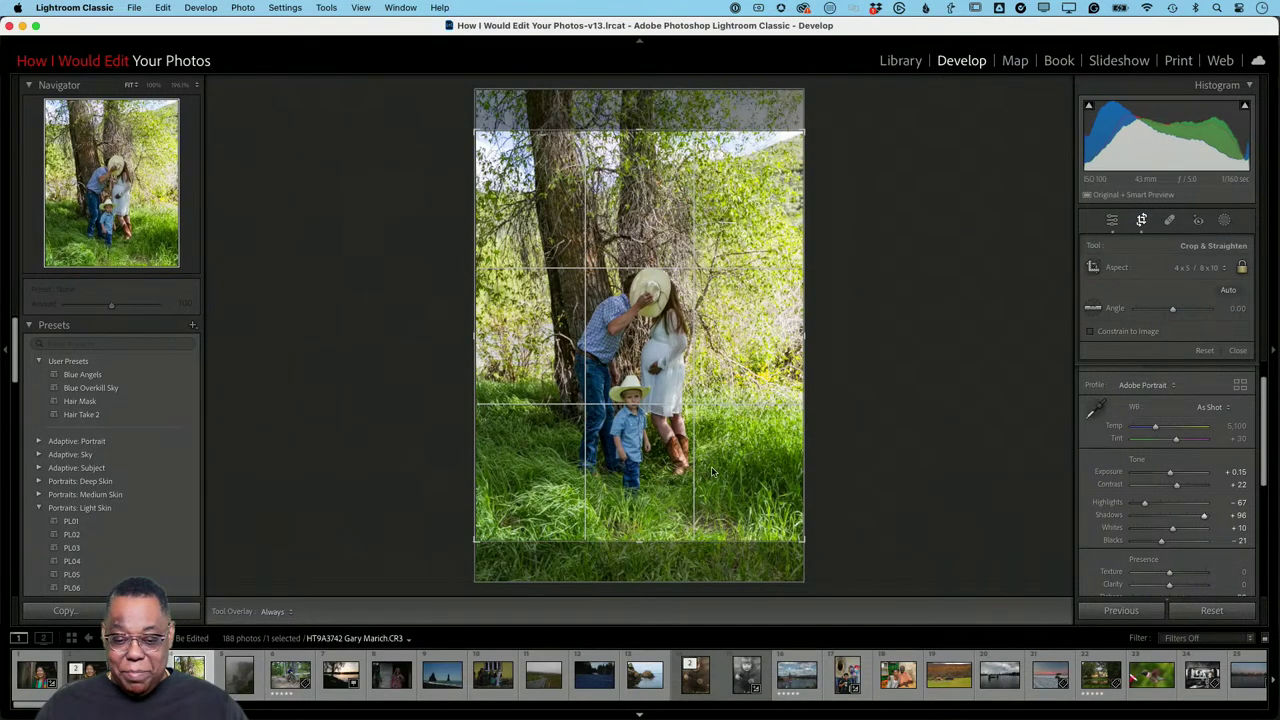
pyautogui.moveTo(642, 132); pyautogui.dragTo(641, 192)
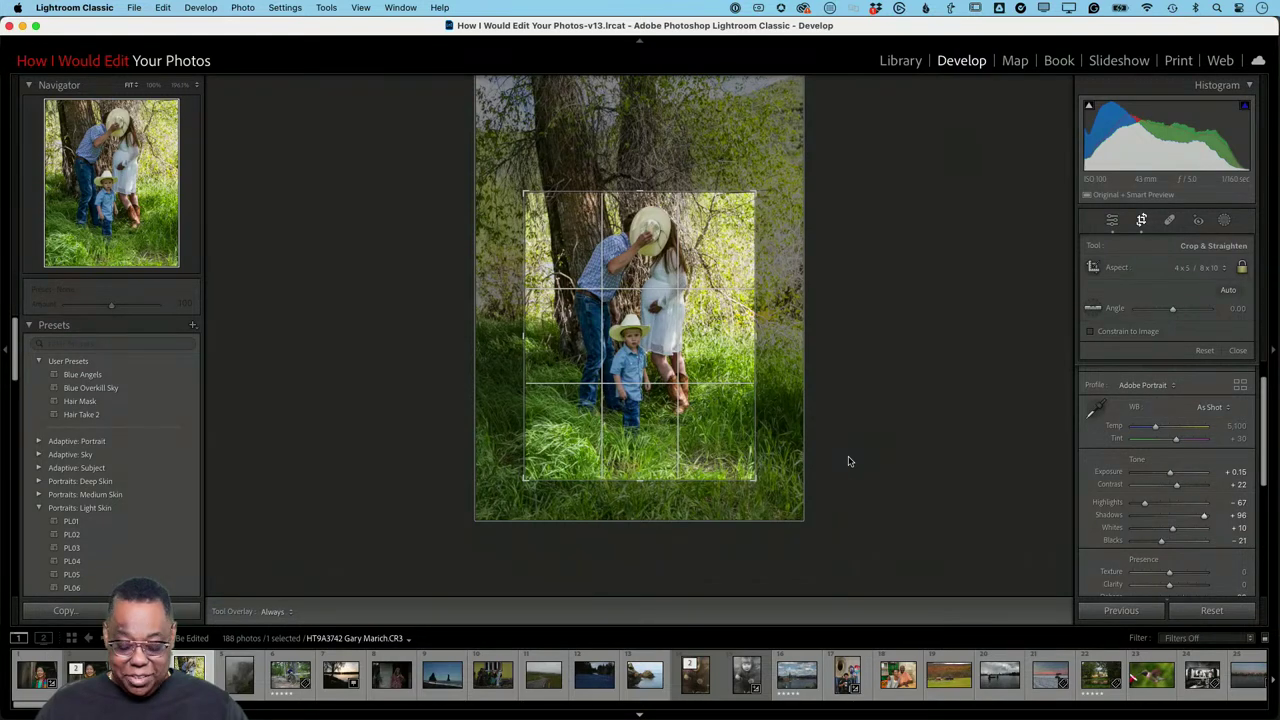
pyautogui.press('Return')
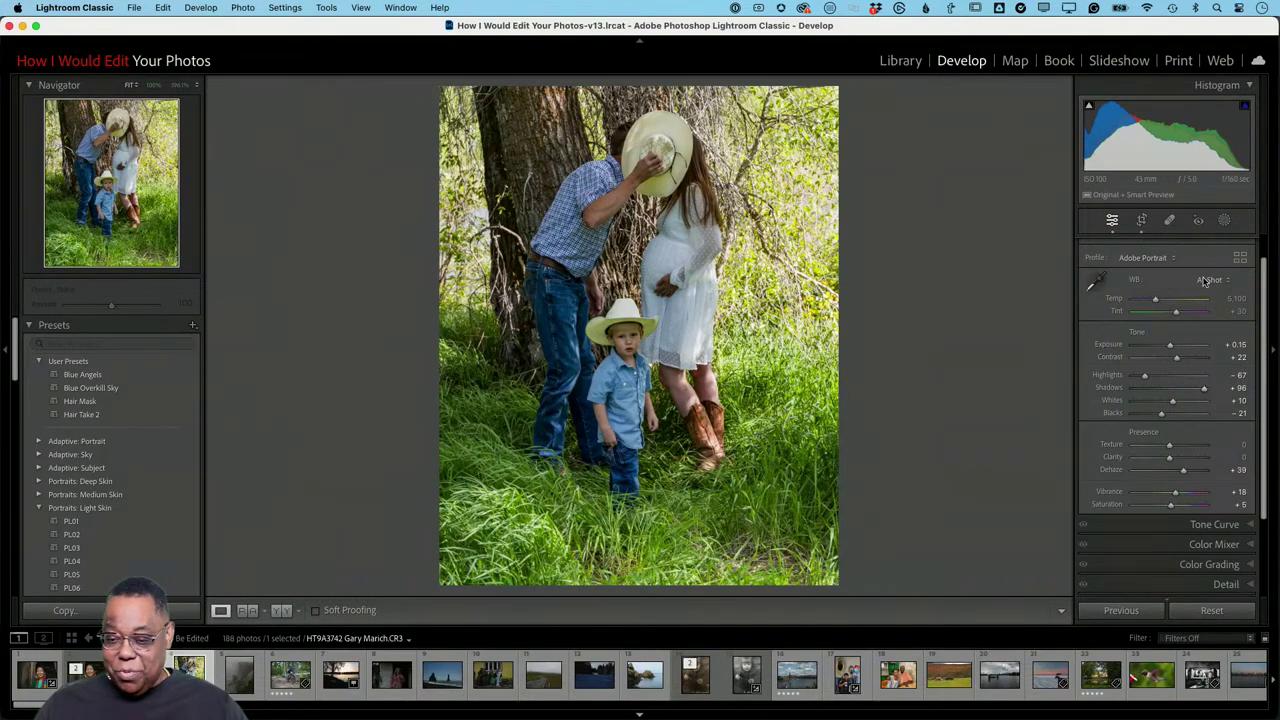
# Create one mask for the boy covering facial skin, eyebrows, eye sclera, iris and pupil, lips and hair
pyautogui.click(1224, 221)
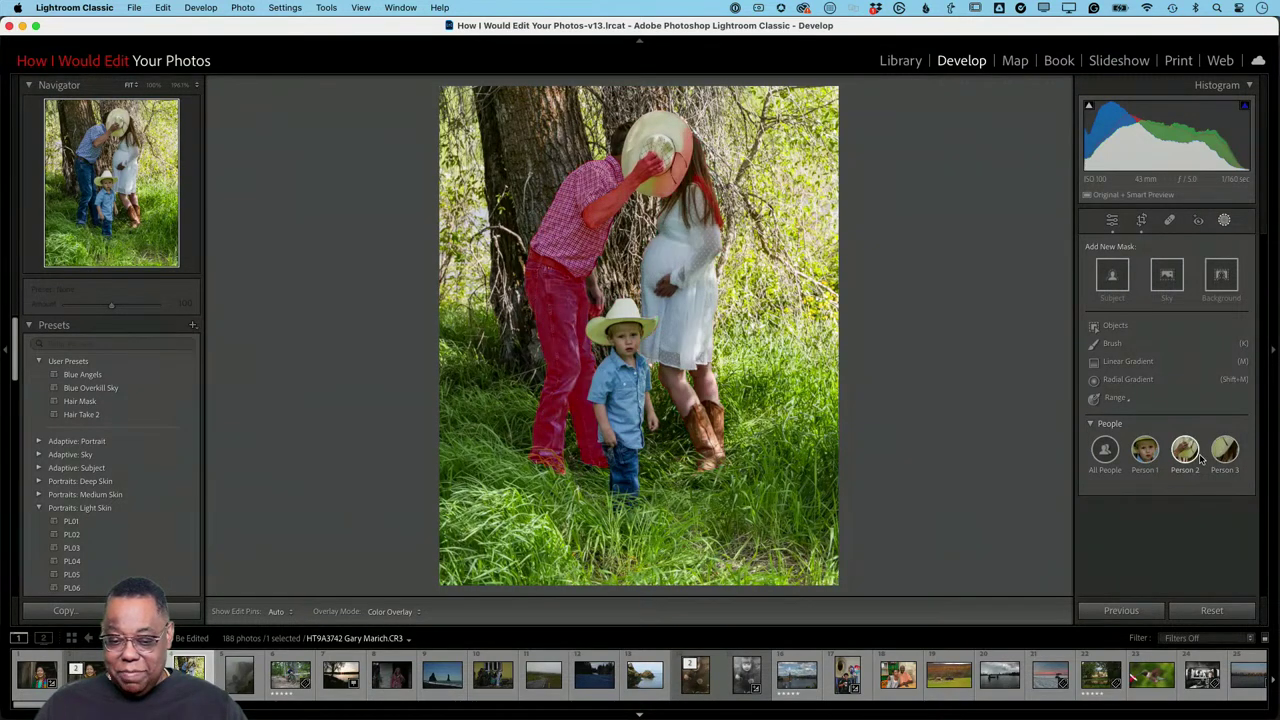
pyautogui.click(1150, 460)
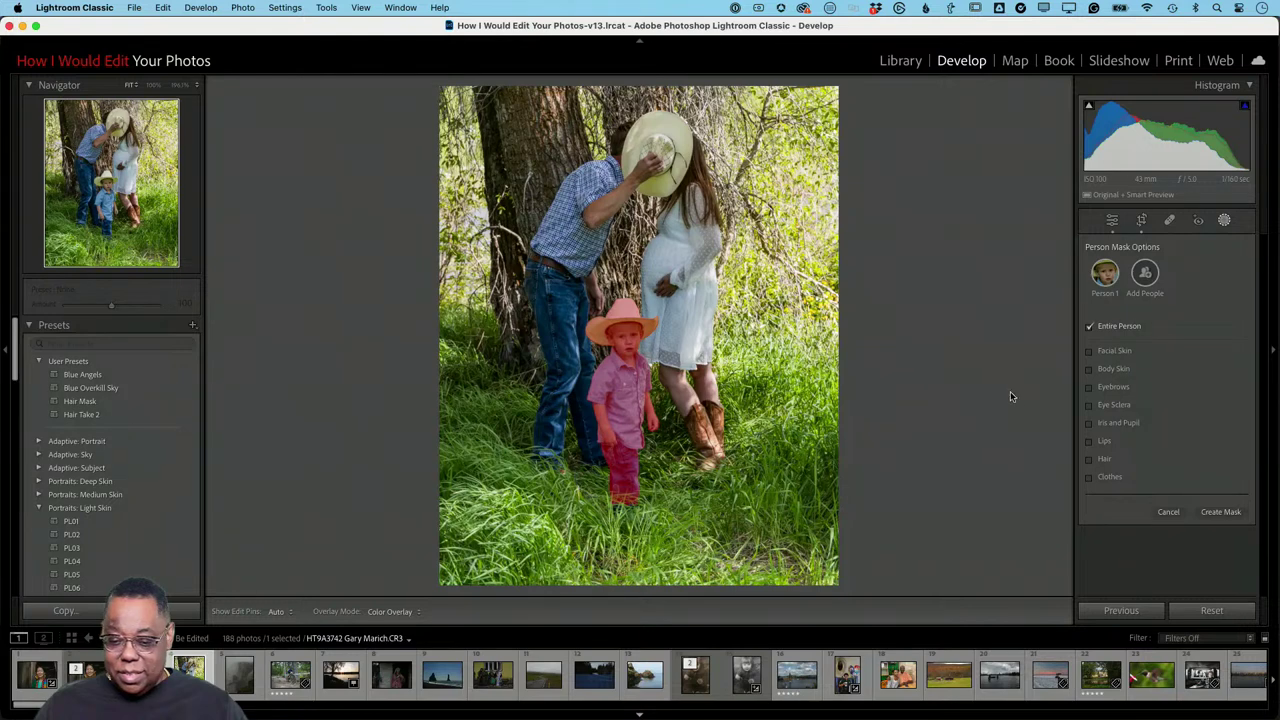
pyautogui.click(1092, 354)
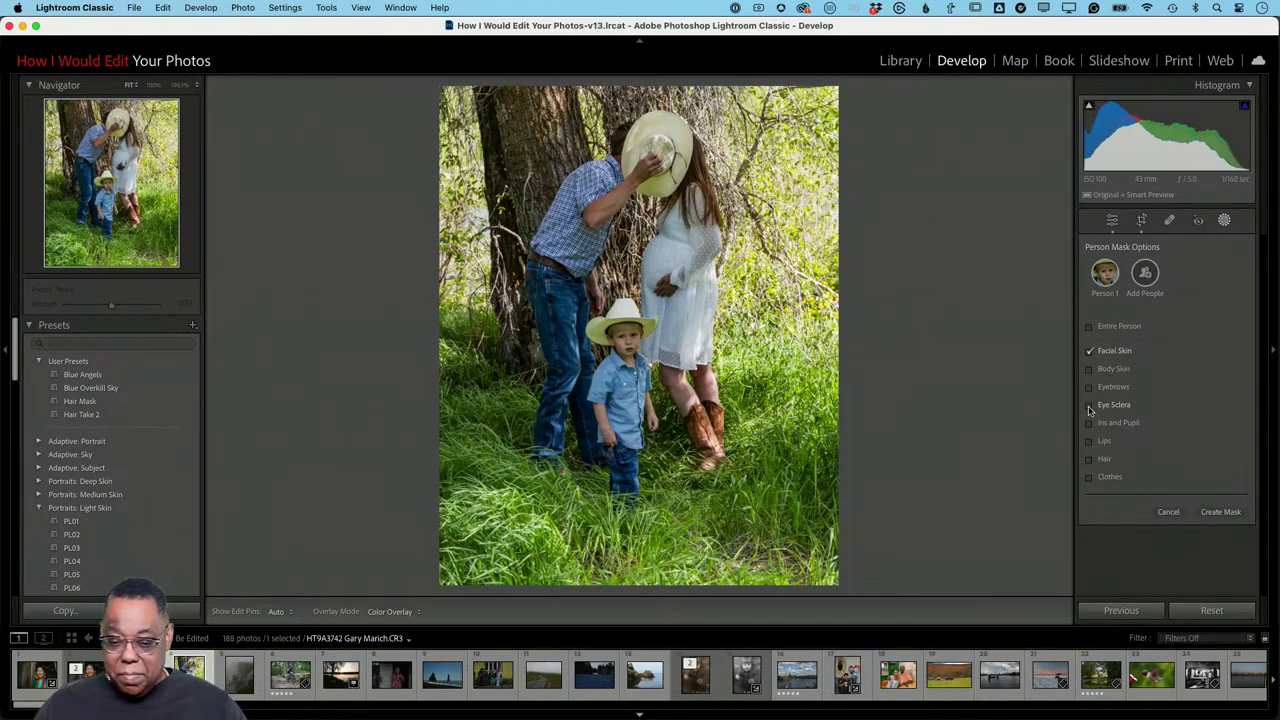
pyautogui.click(1090, 458)
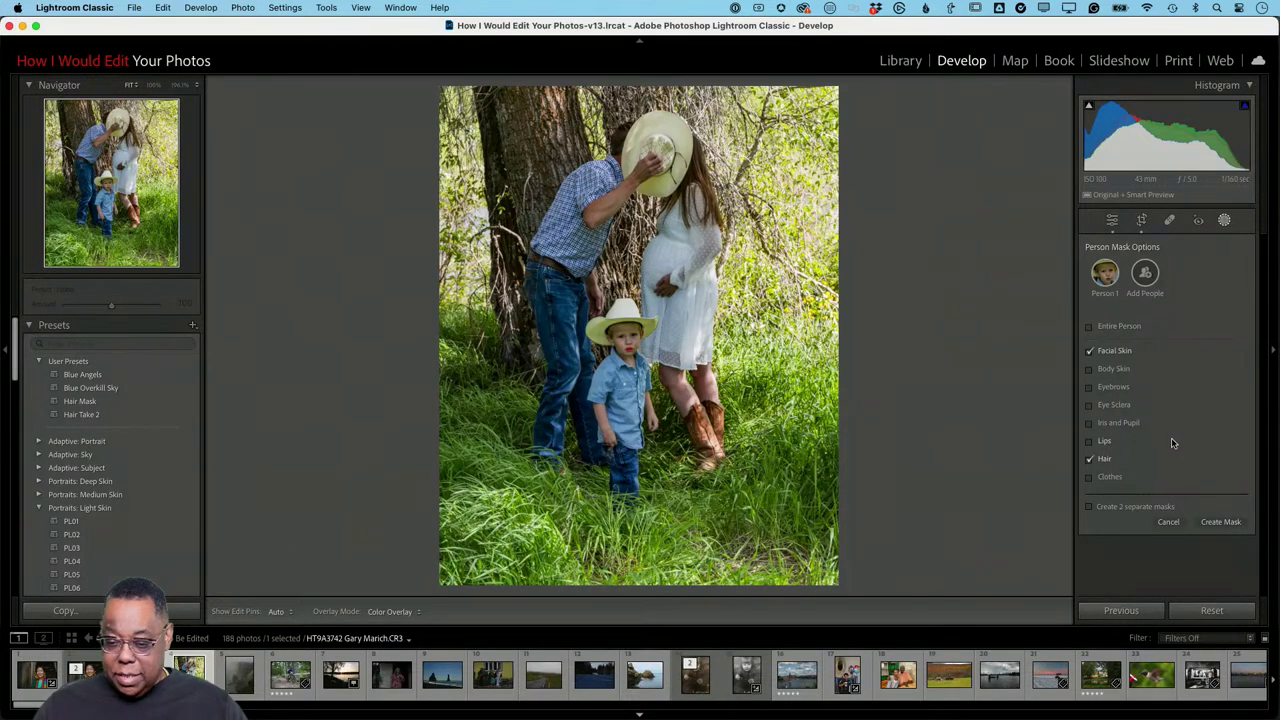
pyautogui.click(1090, 388)
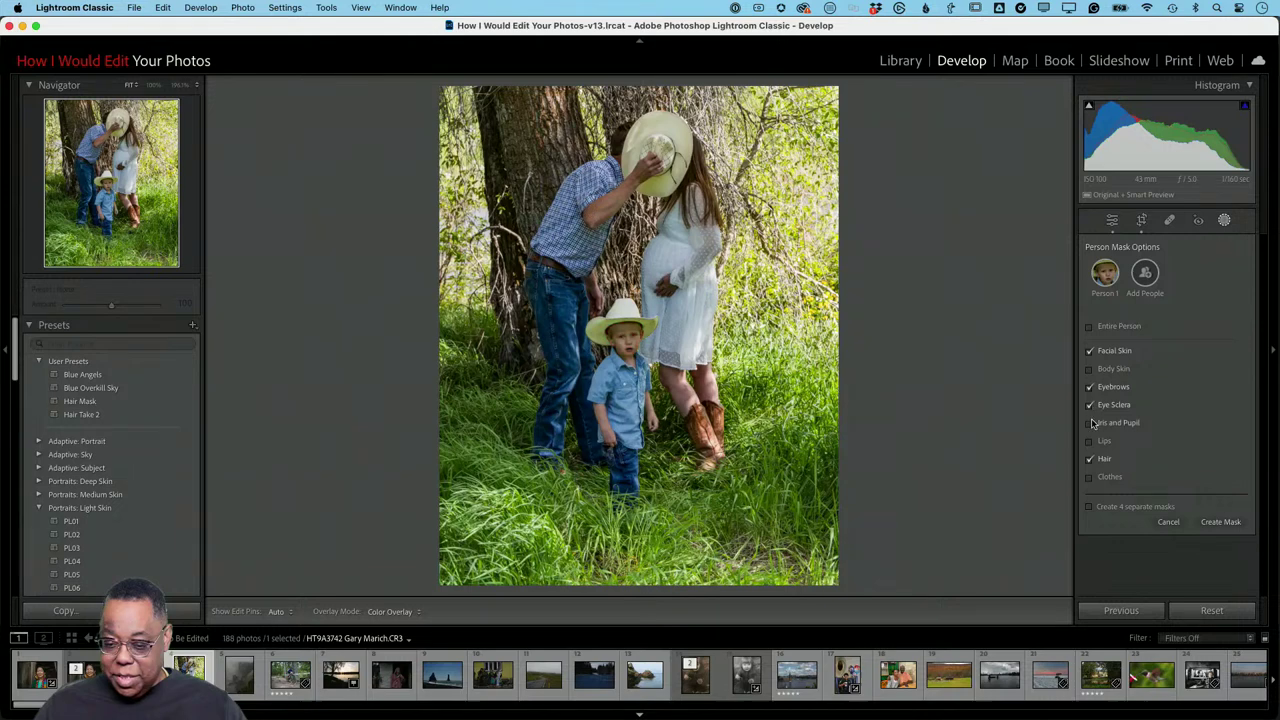
pyautogui.click(1090, 422)
pyautogui.click(1090, 440)
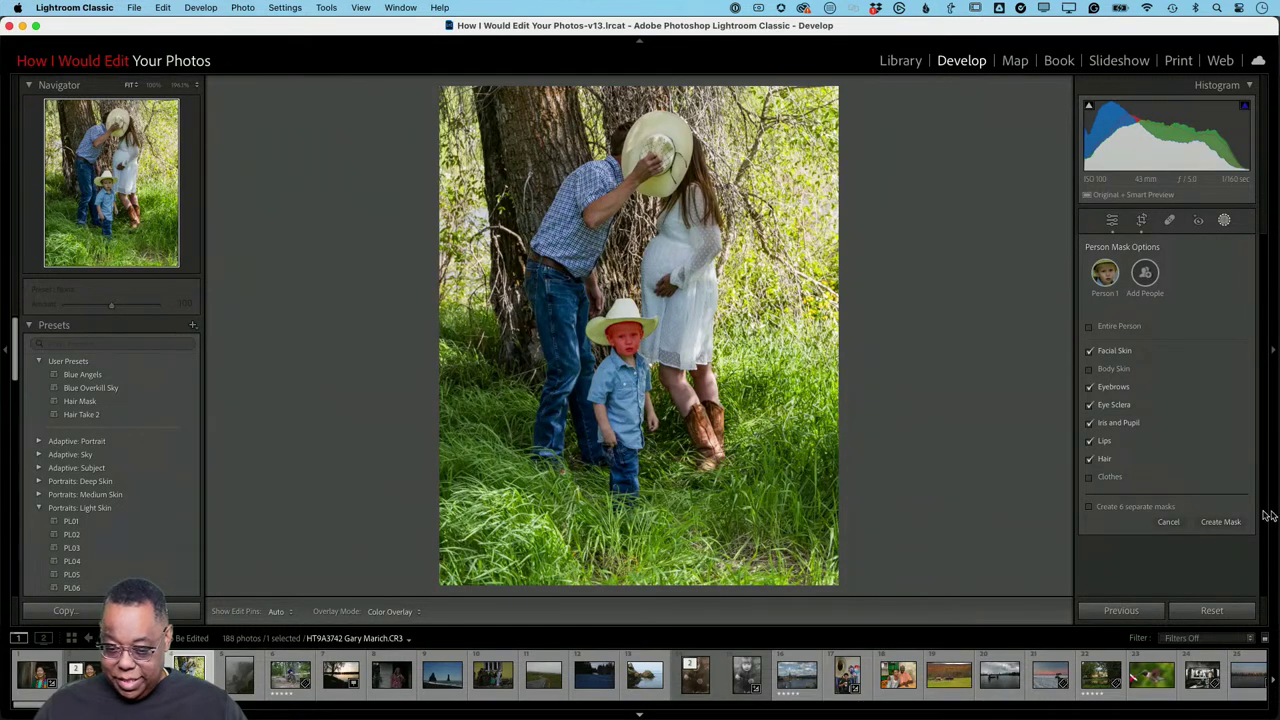
pyautogui.click(1236, 526)
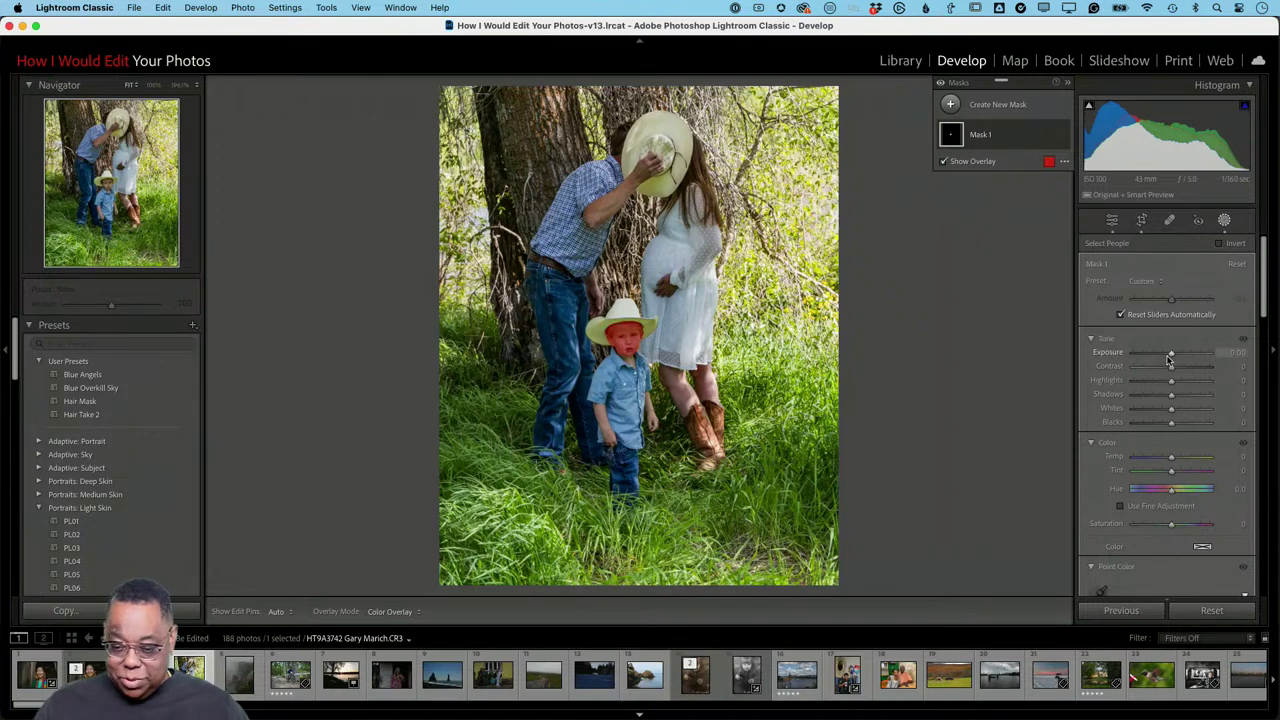
# Brighten the boy's face mask with Exposure 0.36 and Shadows 34, and leave masking
pyautogui.moveTo(1172, 358)
pyautogui.mouseDown()
pyautogui.moveTo(1206, 352)
pyautogui.moveTo(1177, 355)
pyautogui.mouseUp()
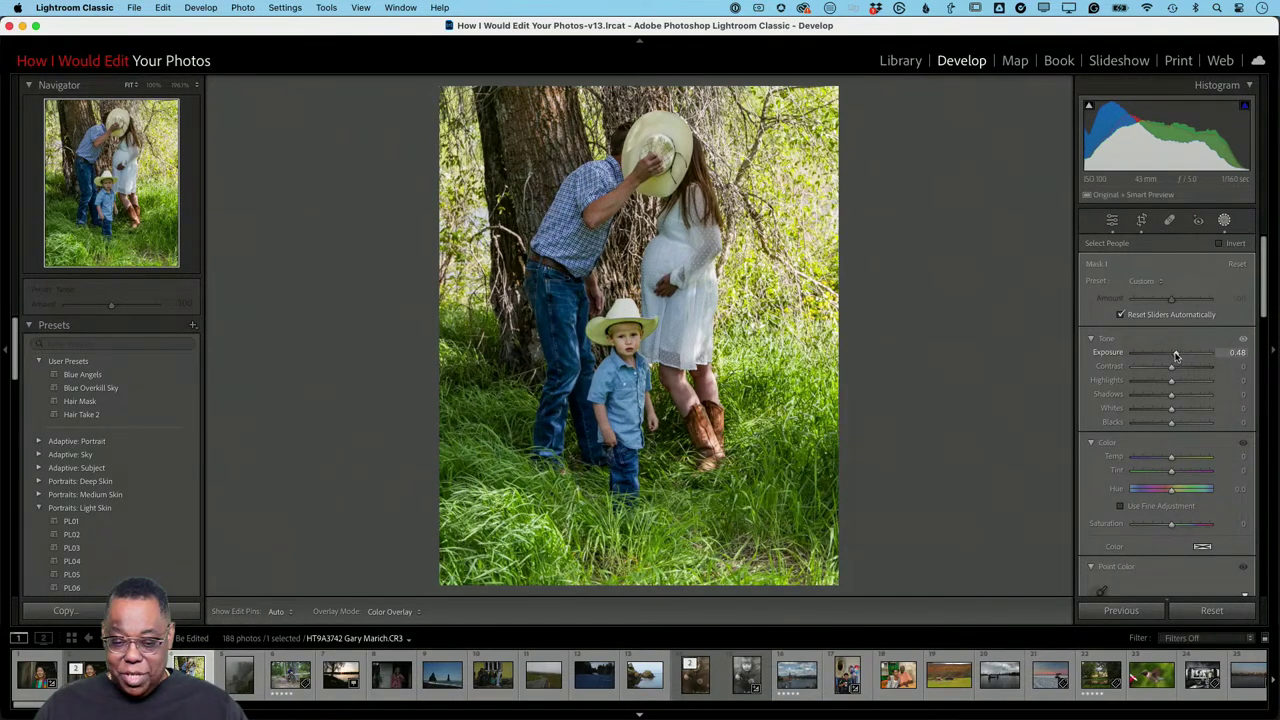
pyautogui.moveTo(1176, 356)
pyautogui.mouseDown()
pyautogui.moveTo(1185, 398)
pyautogui.moveTo(1175, 356)
pyautogui.mouseUp()
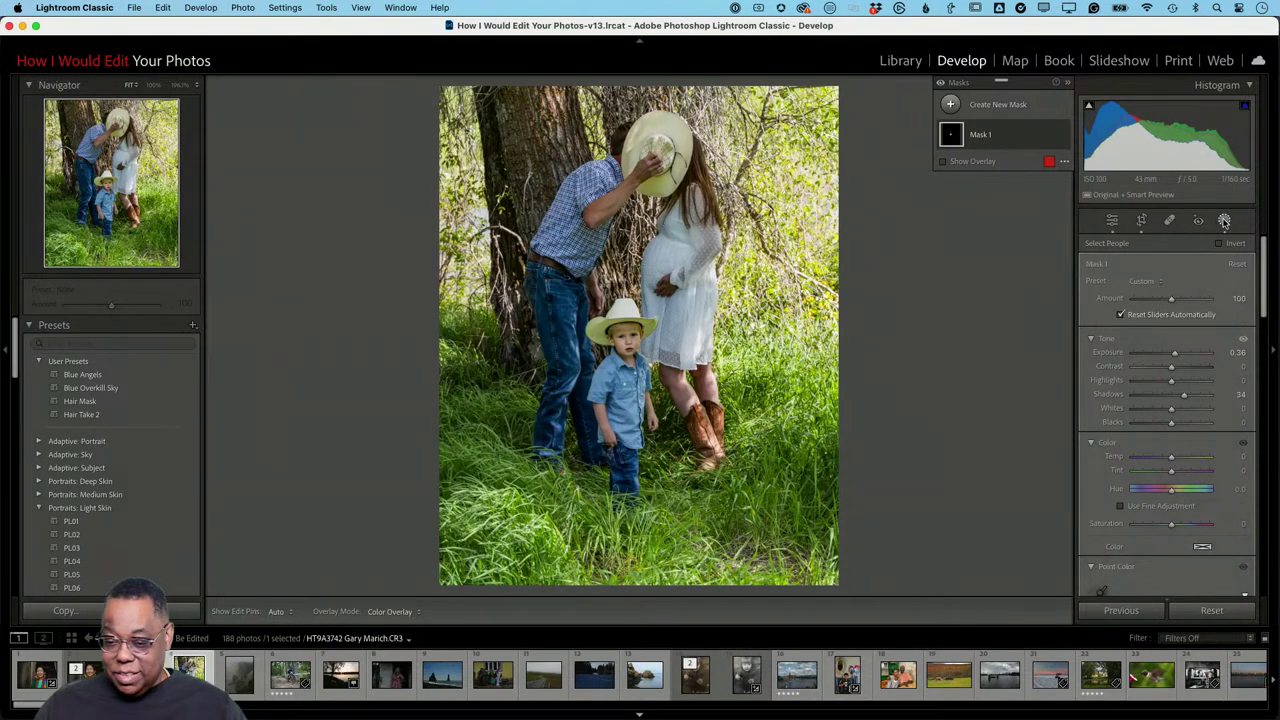
pyautogui.click(1224, 221)
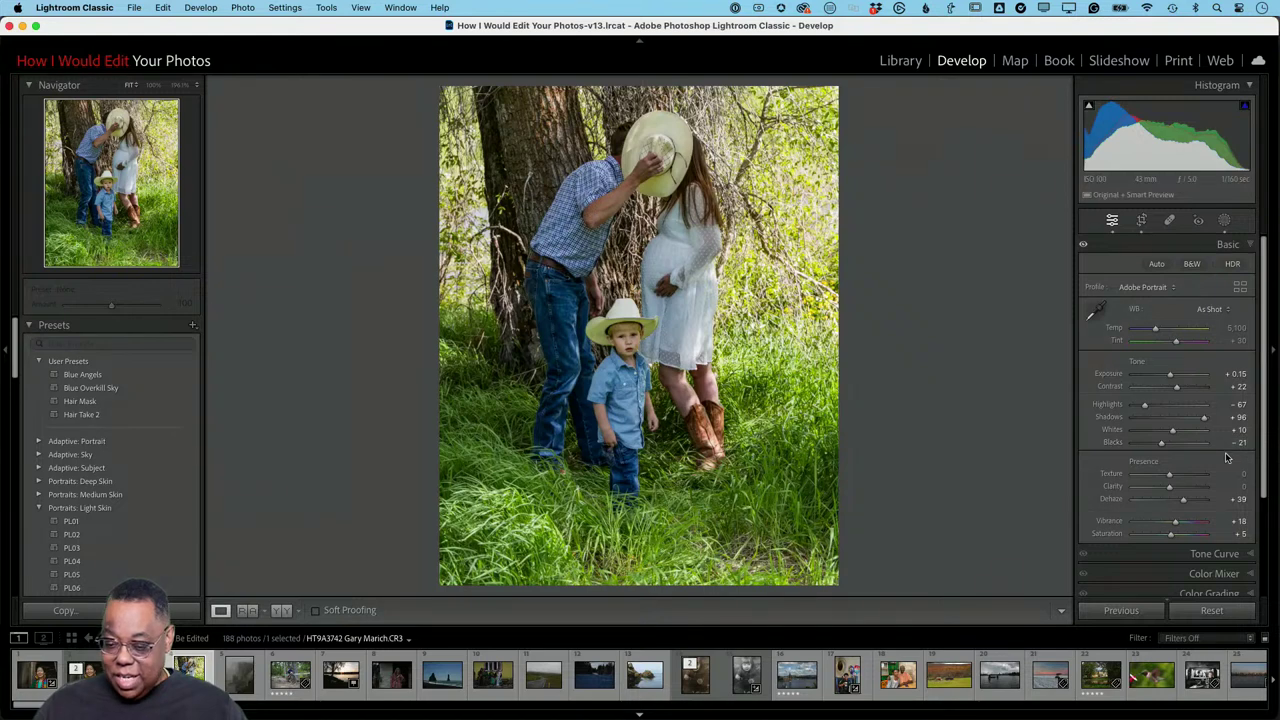
# Reduce the lens profile's vignetting correction amount to 7 in the Lens Corrections settings
pyautogui.scroll(-5, 1210, 470)
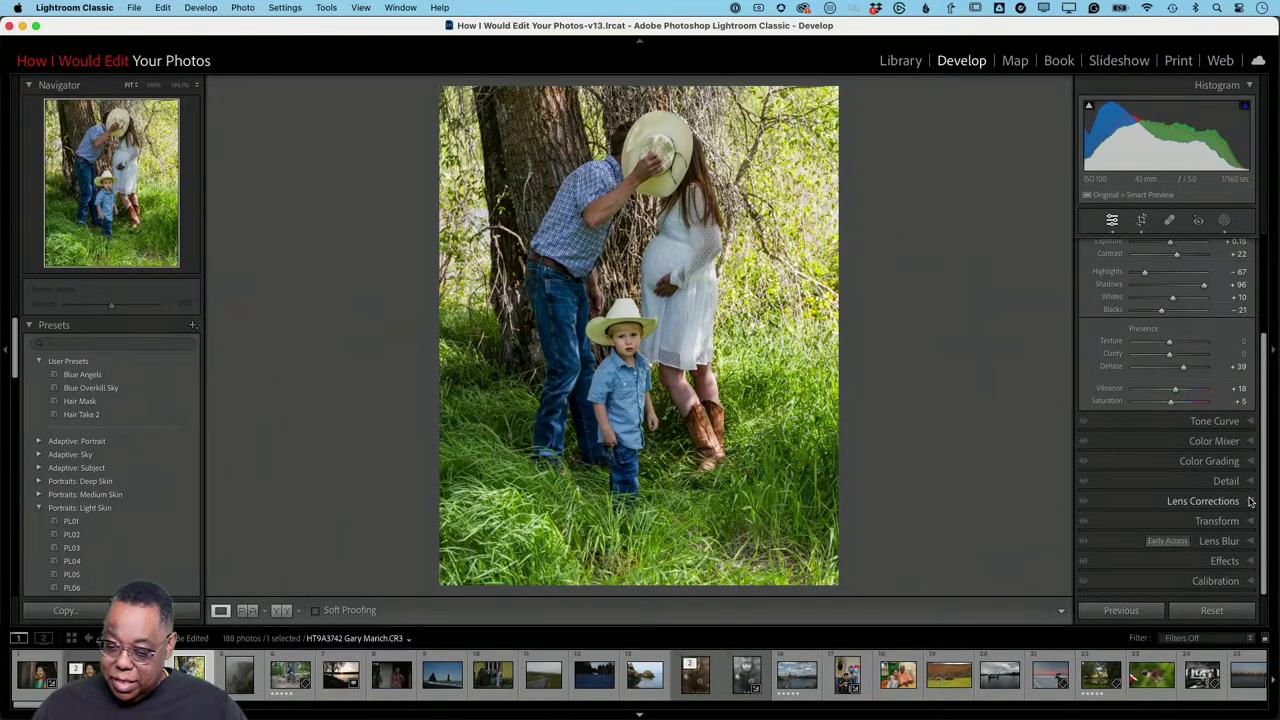
pyautogui.click(1249, 501)
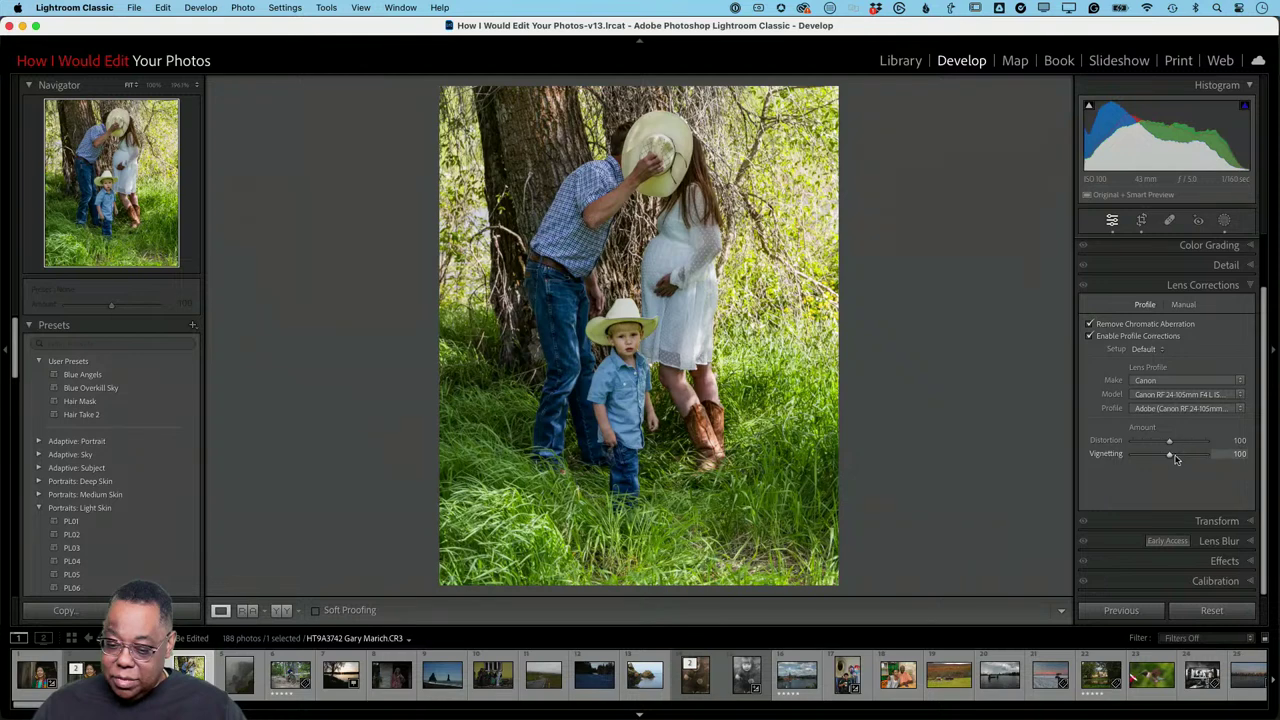
pyautogui.moveTo(1171, 458); pyautogui.dragTo(1139, 466)
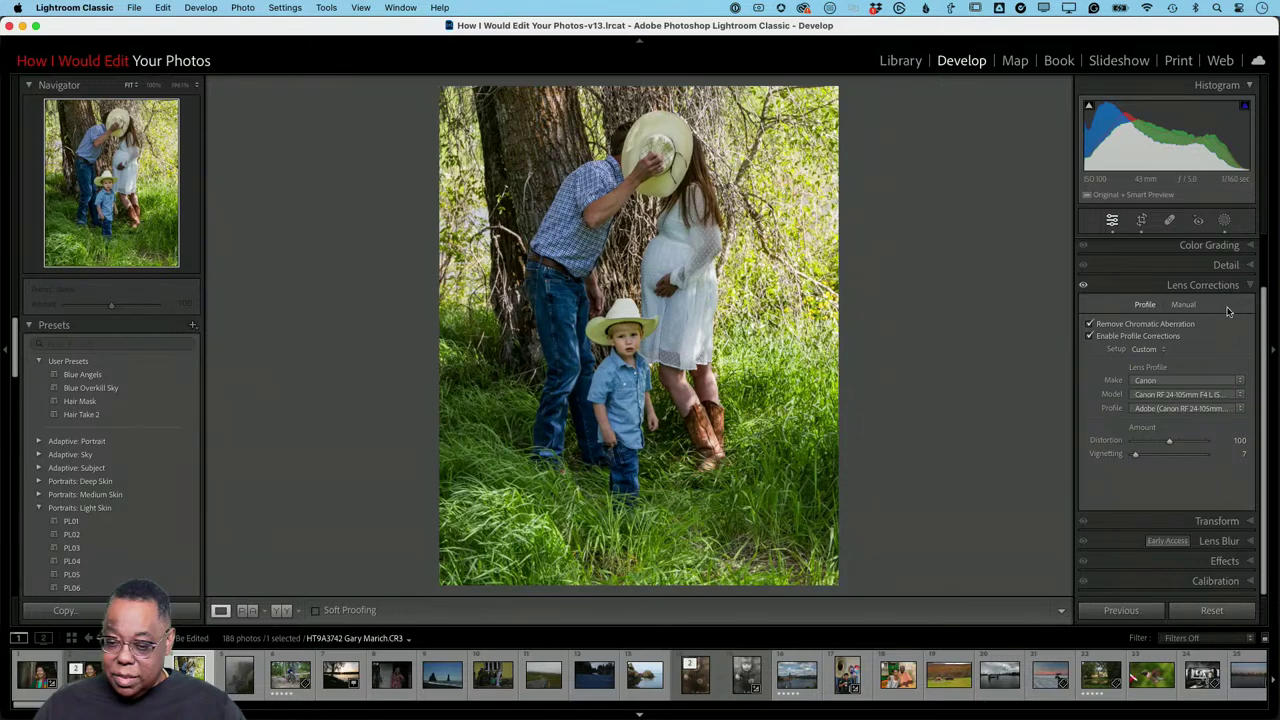
pyautogui.click(1250, 285)
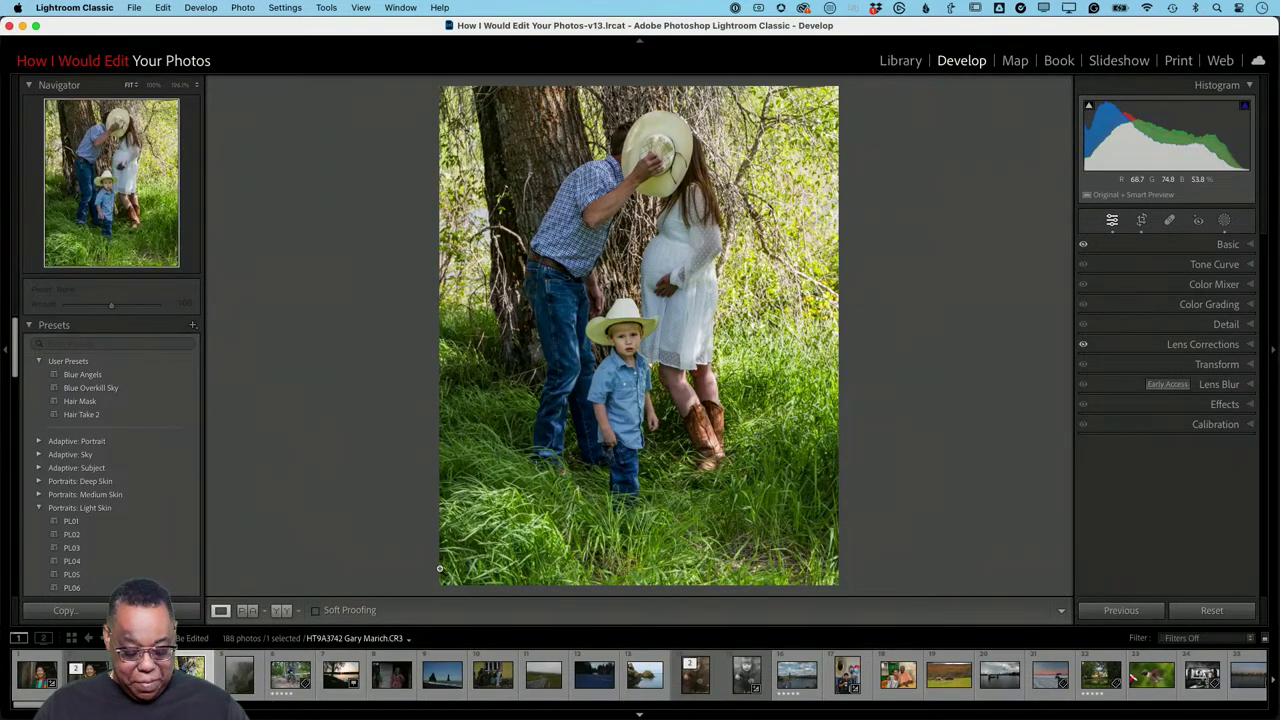
# Return to the Library grid and open the foggy waterfall photo for editing in the Develop module
pyautogui.press('s')
pyautogui.press('g')
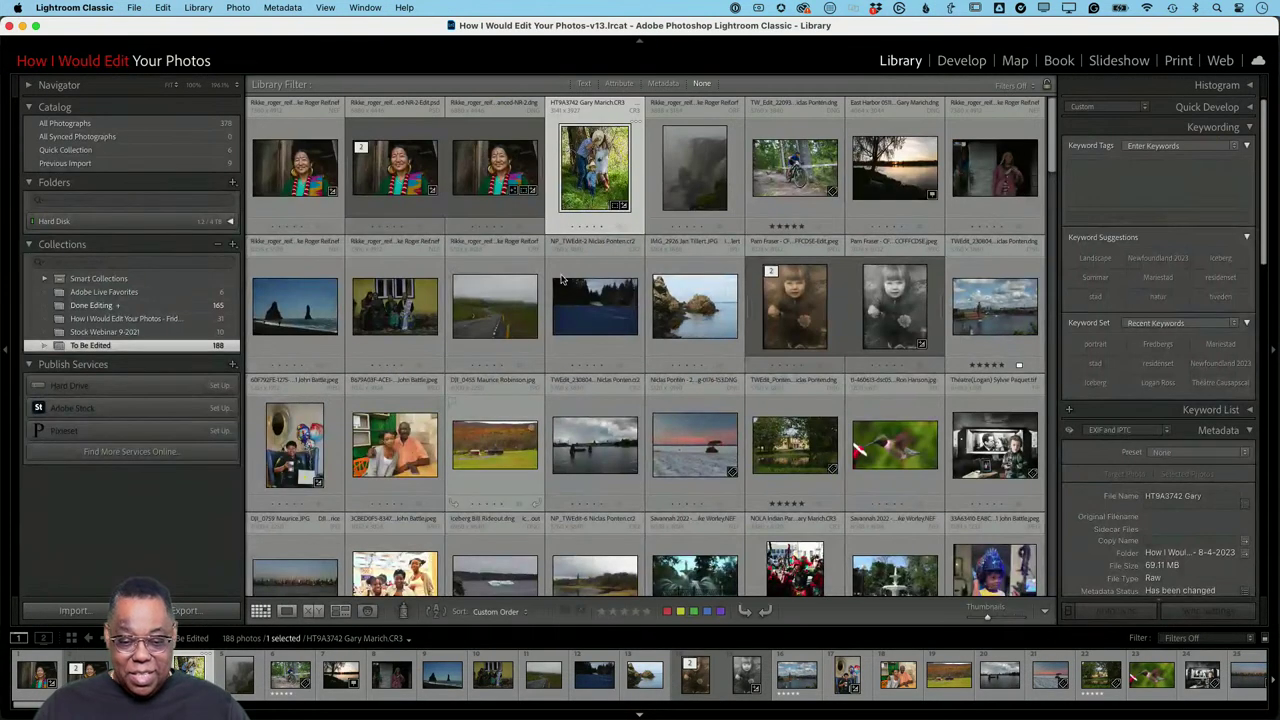
pyautogui.doubleClick(682, 180)
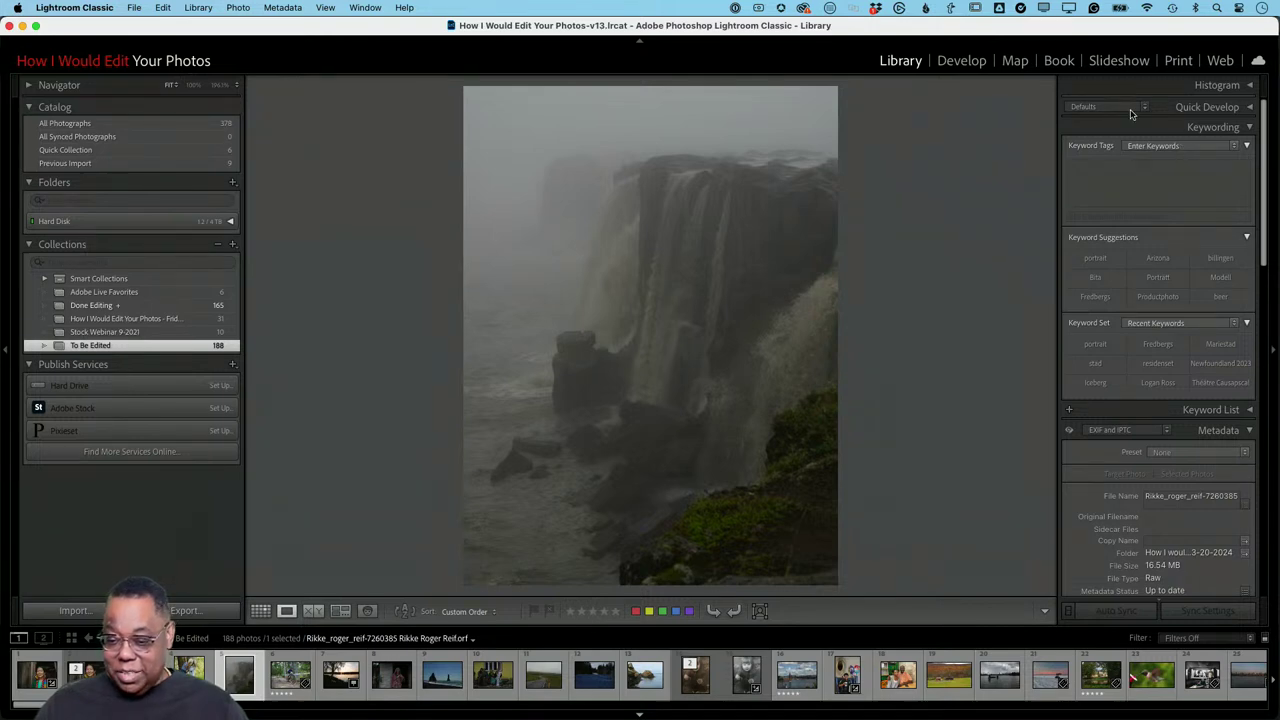
pyautogui.click(962, 60)
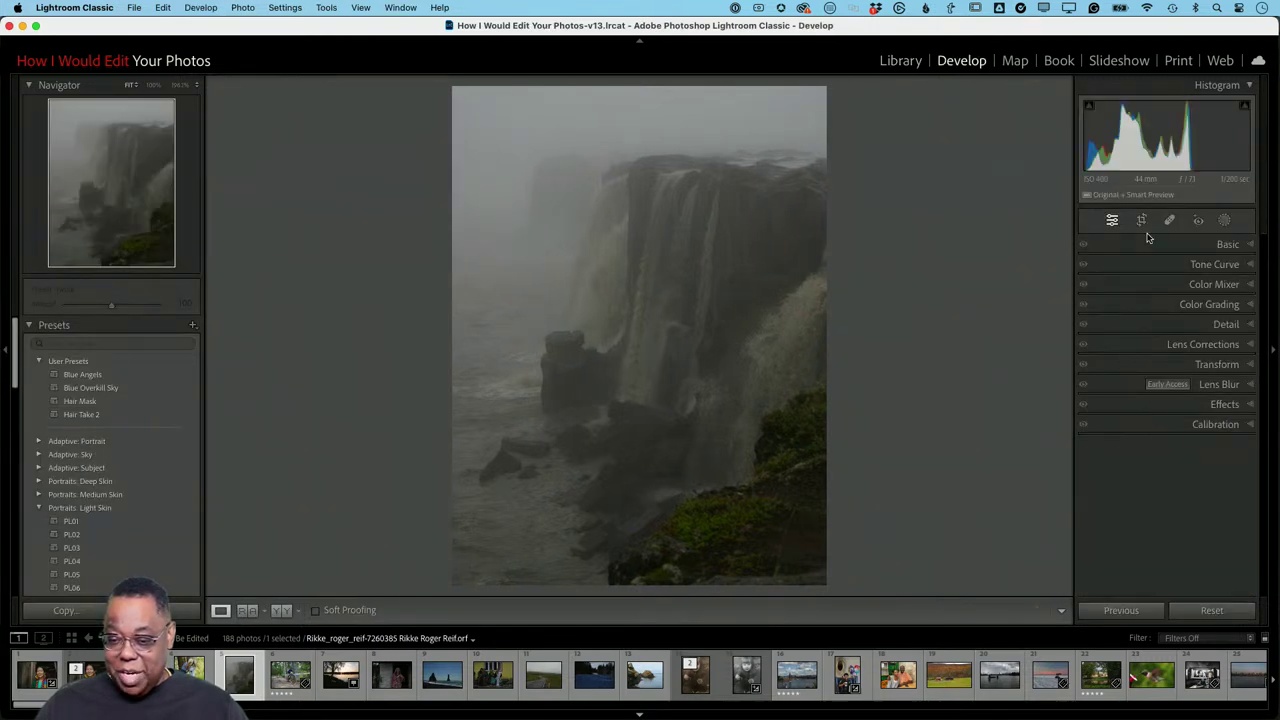
# Apply the Adobe Landscape profile and the automatic tone adjustment to the waterfall photo
pyautogui.click(1237, 246)
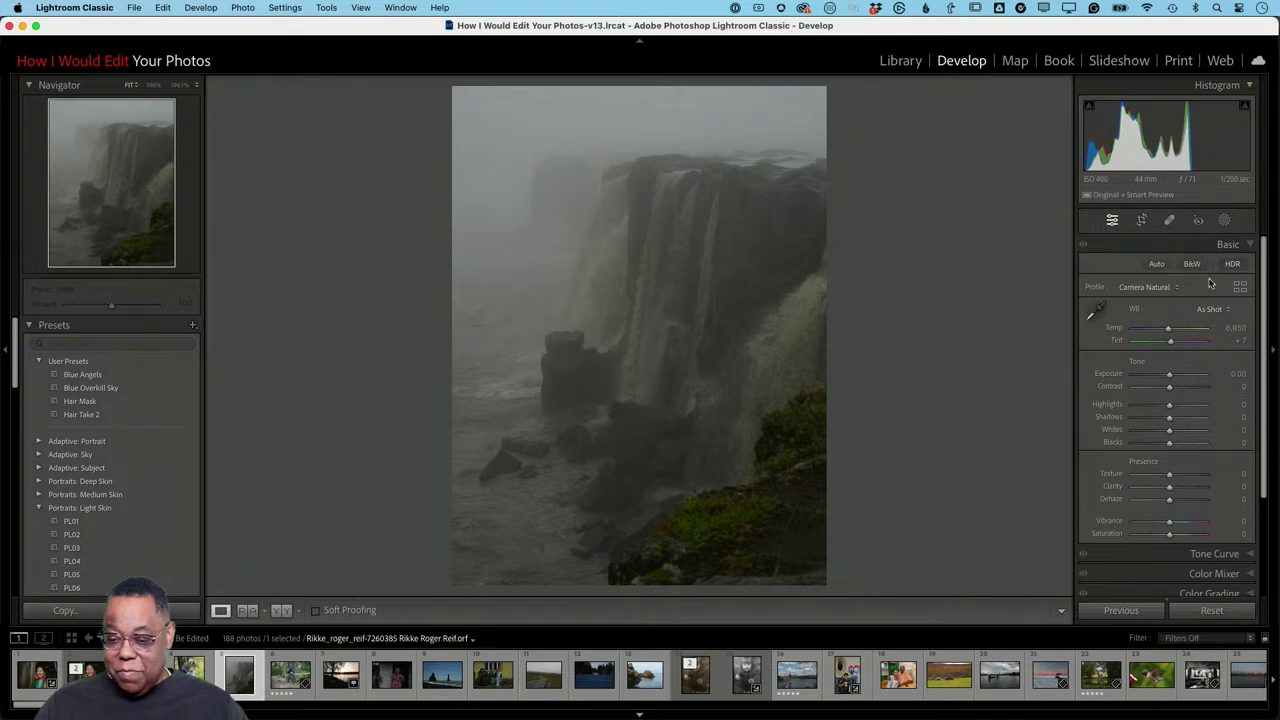
pyautogui.click(1170, 288)
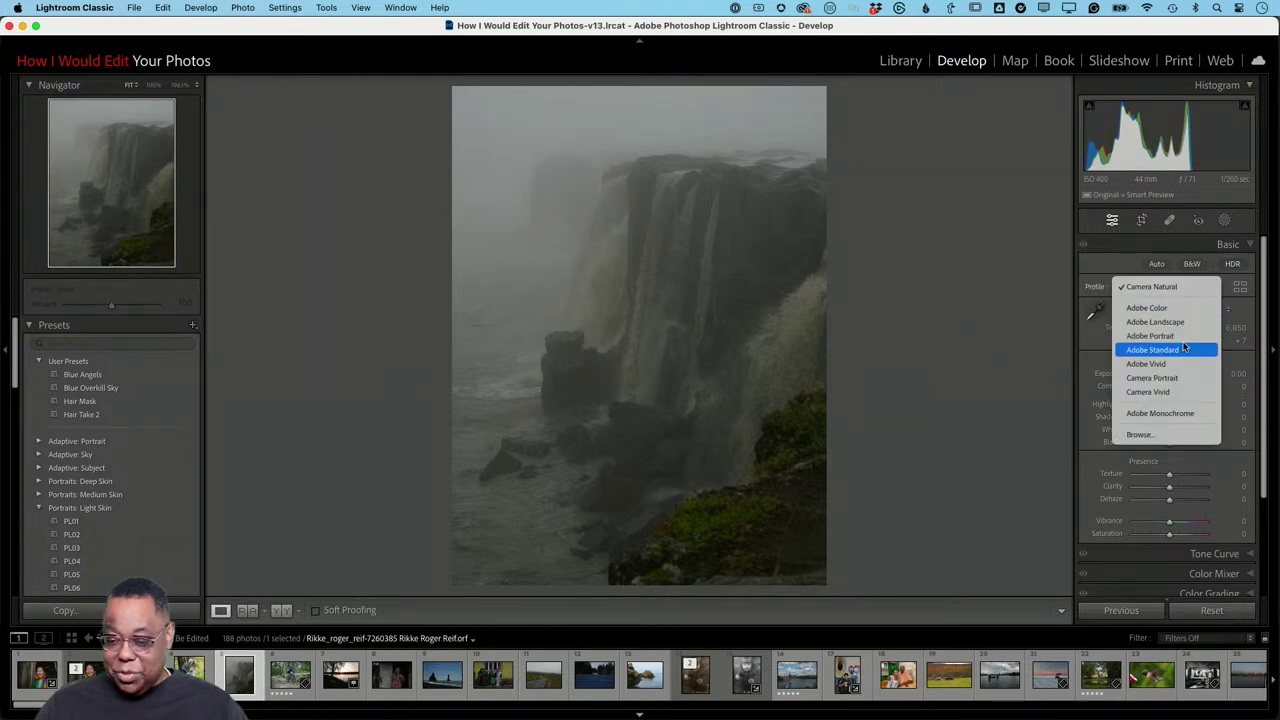
pyautogui.click(1180, 322)
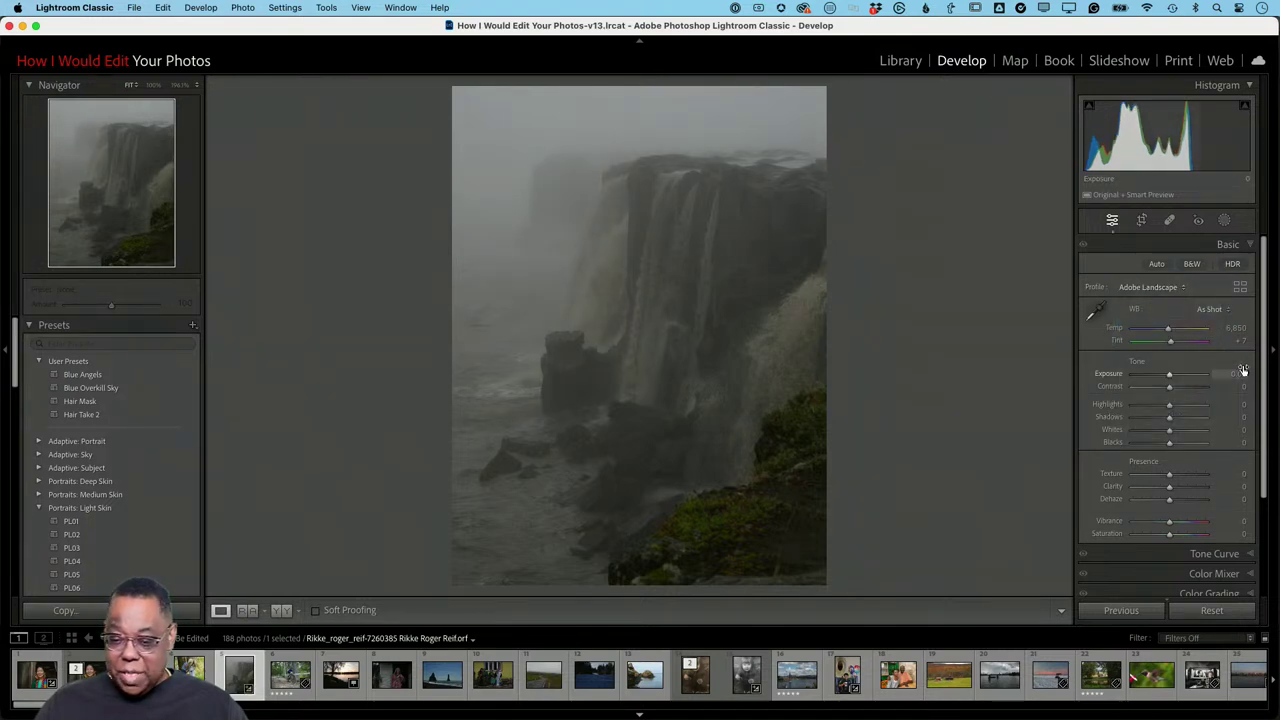
pyautogui.click(1158, 264)
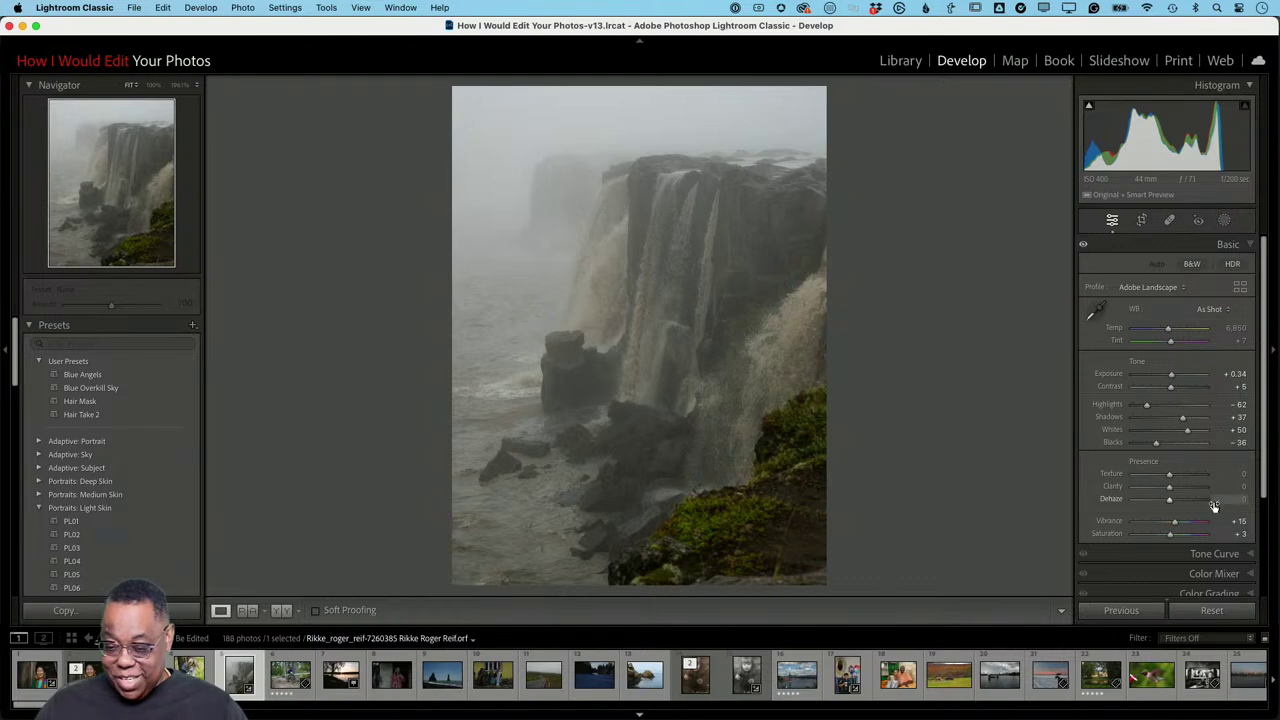
# Cut through the fog in the waterfall photo with Dehaze +62 and raise Exposure to +1.00
pyautogui.moveTo(1172, 502); pyautogui.dragTo(1191, 501)
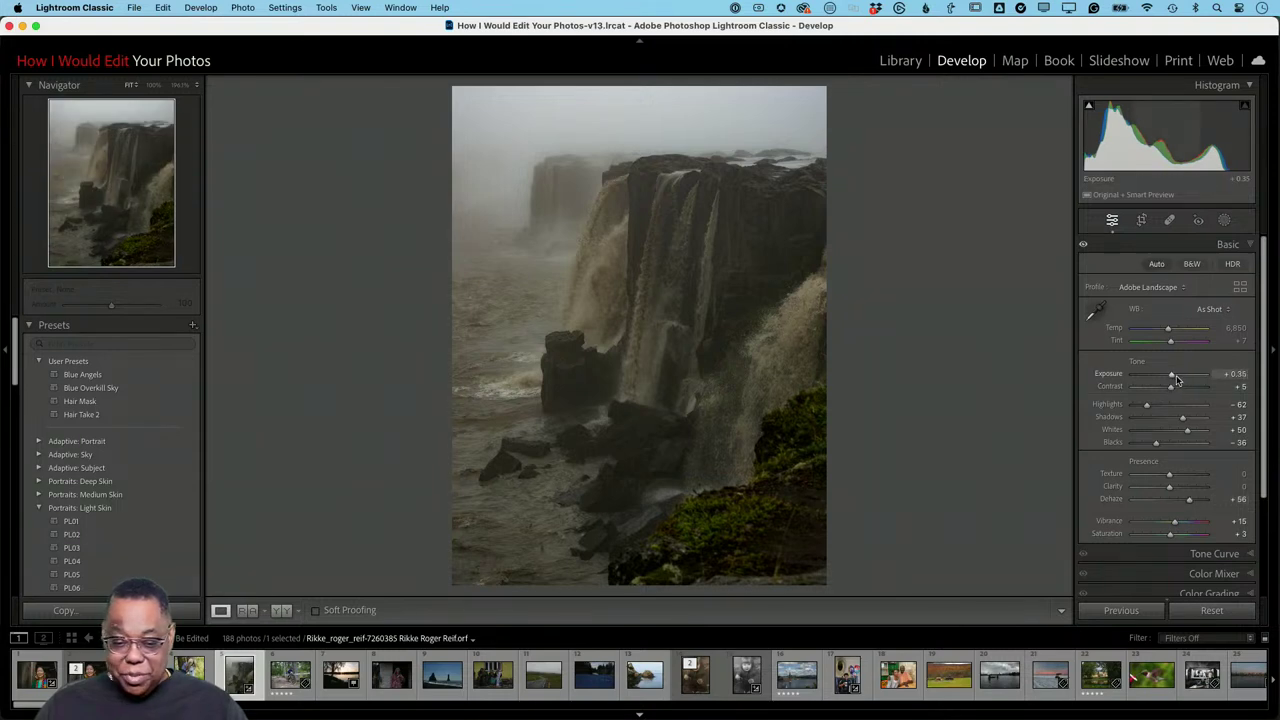
pyautogui.moveTo(1177, 380); pyautogui.dragTo(1180, 380)
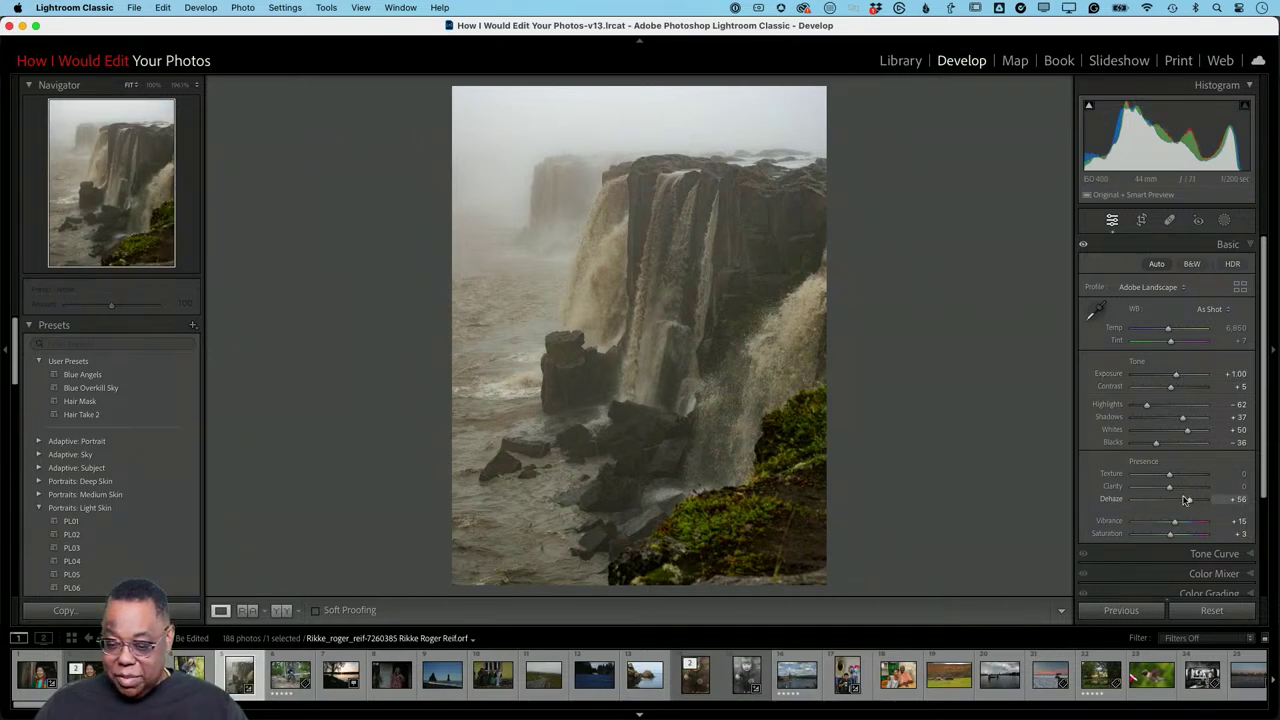
pyautogui.moveTo(1190, 502); pyautogui.dragTo(1193, 503)
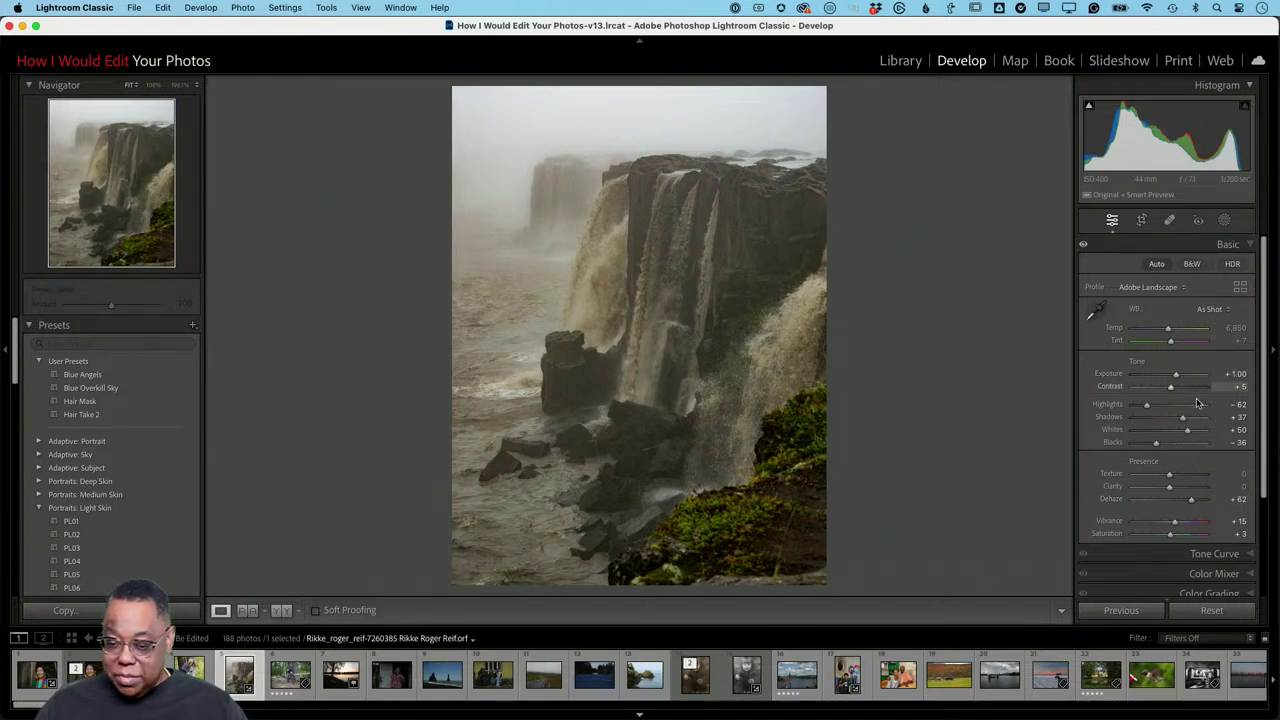
pyautogui.scroll(-3, 1200, 420)
pyautogui.scroll(3, 1200, 420)
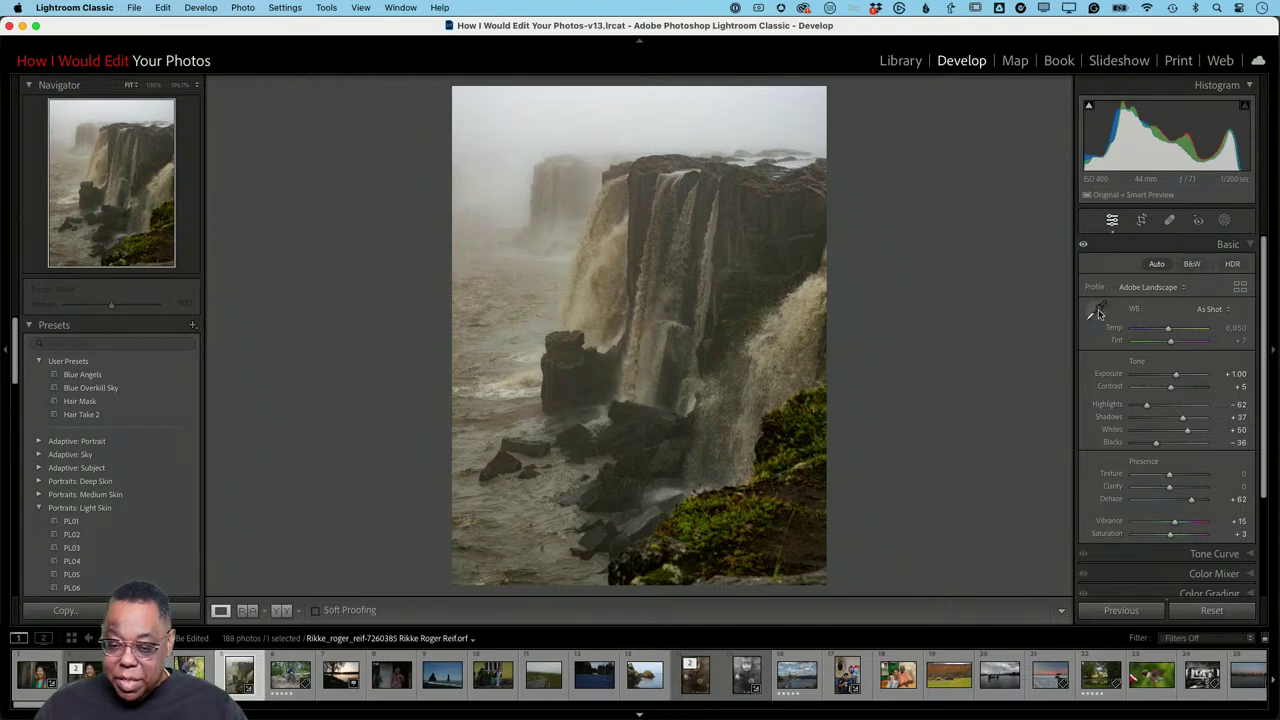
# Sample a neutral white balance from the dark cliff rock and cool the temperature to 6,147
pyautogui.click(1097, 313)
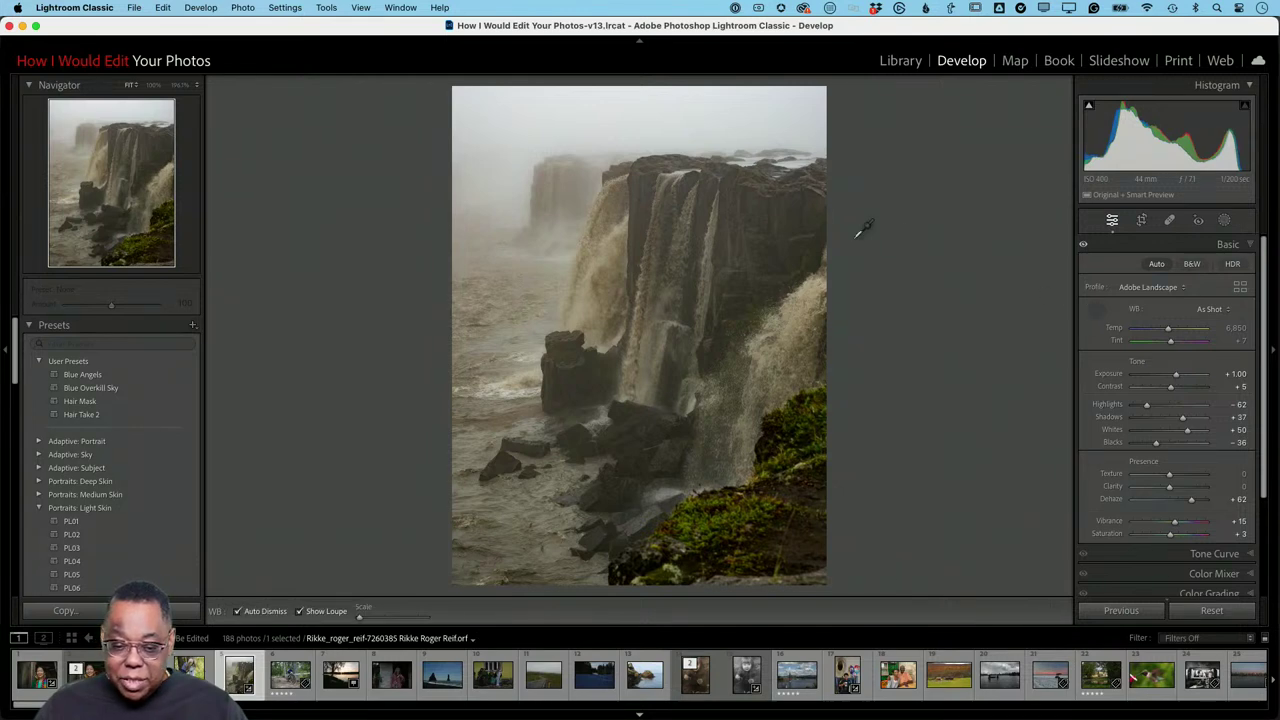
pyautogui.click(772, 212)
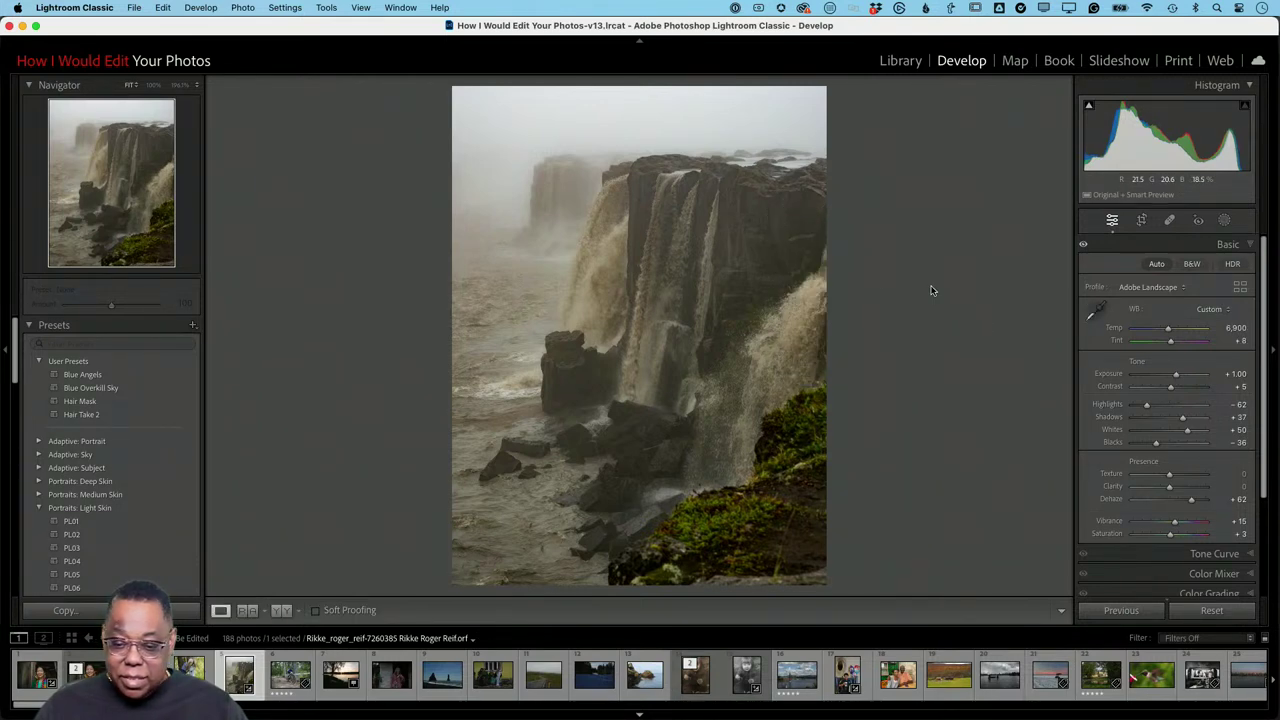
pyautogui.moveTo(1168, 329); pyautogui.dragTo(1165, 336)
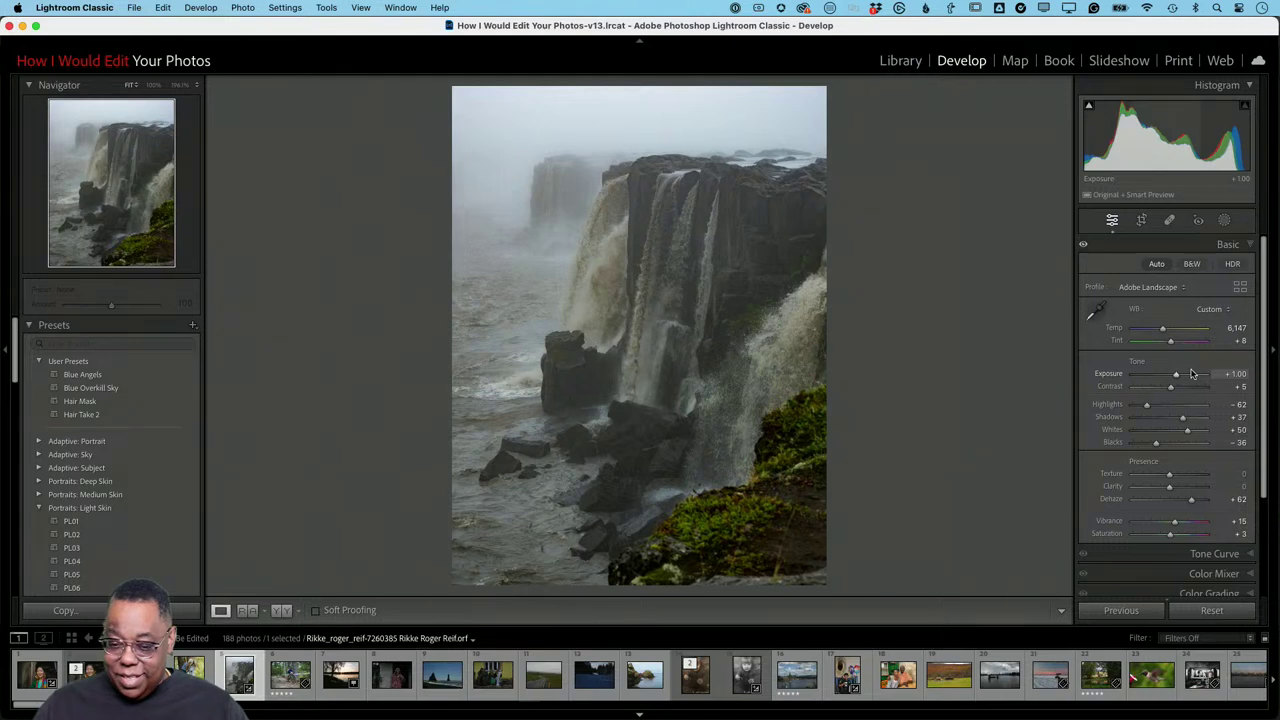
# Add a linear gradient mask fading from the photo's top edge down to the middle of the cliff
pyautogui.click(1224, 220)
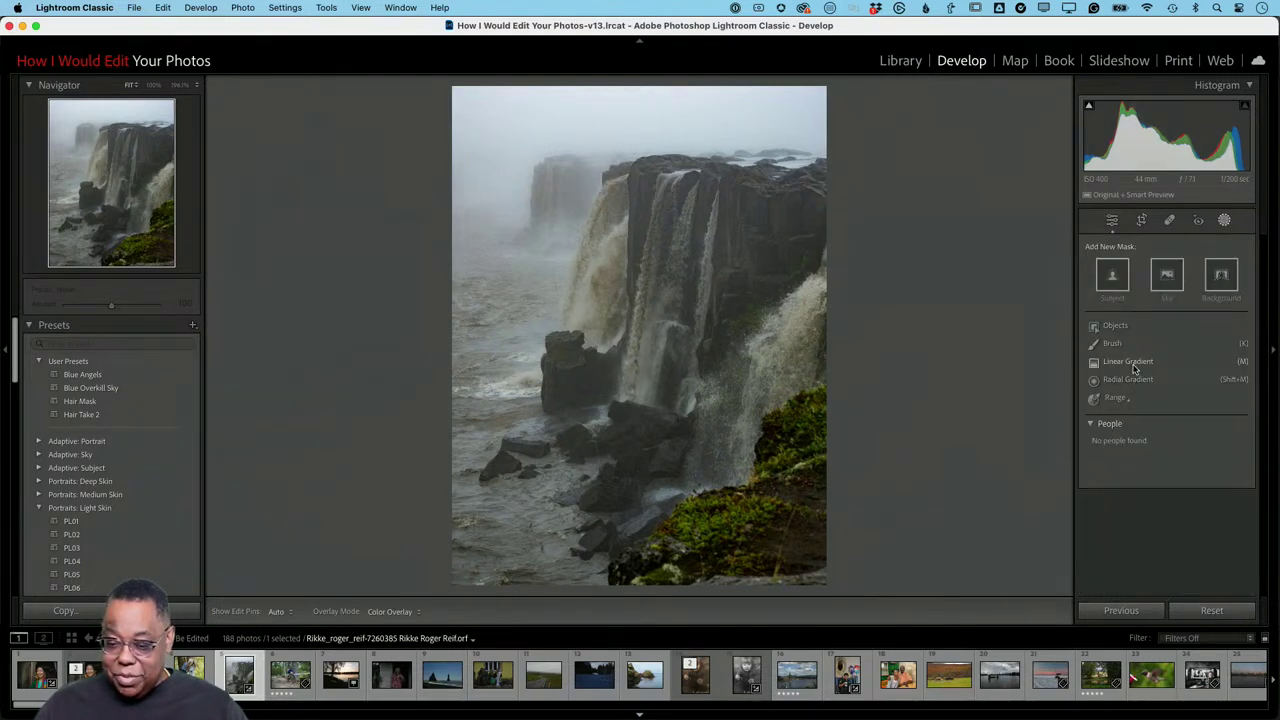
pyautogui.click(1132, 362)
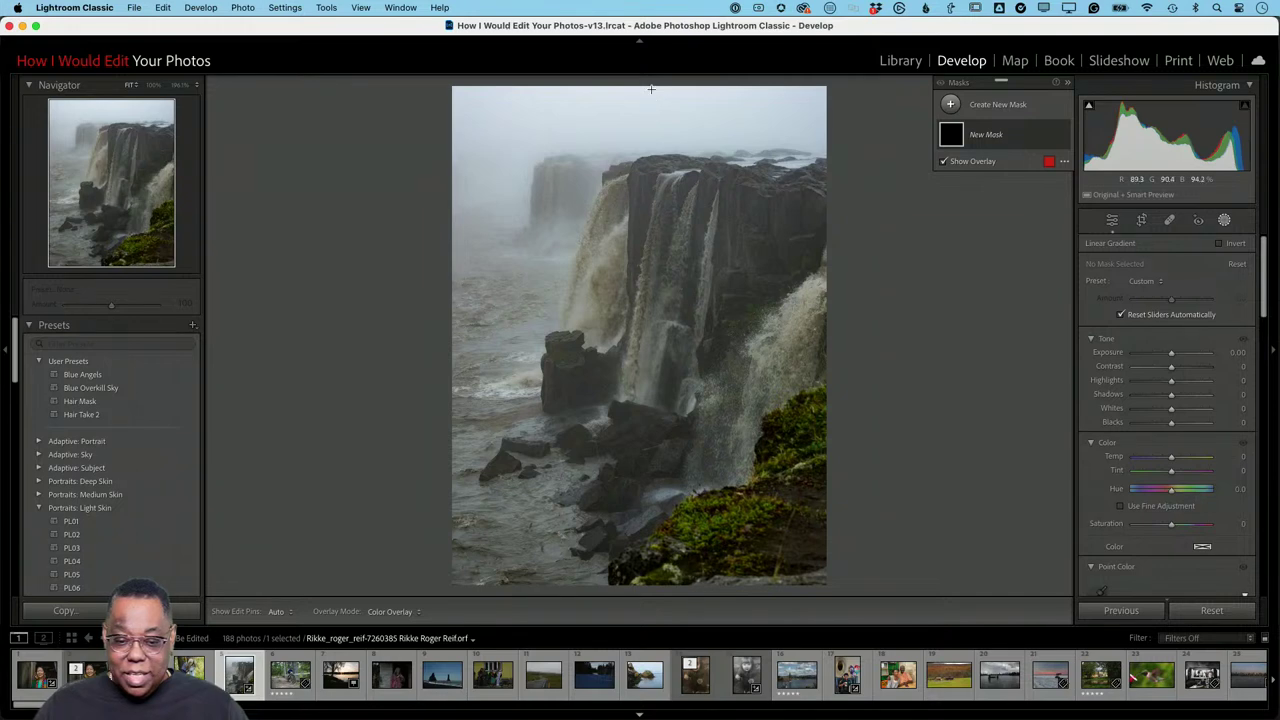
pyautogui.moveTo(651, 88); pyautogui.dragTo(651, 286)
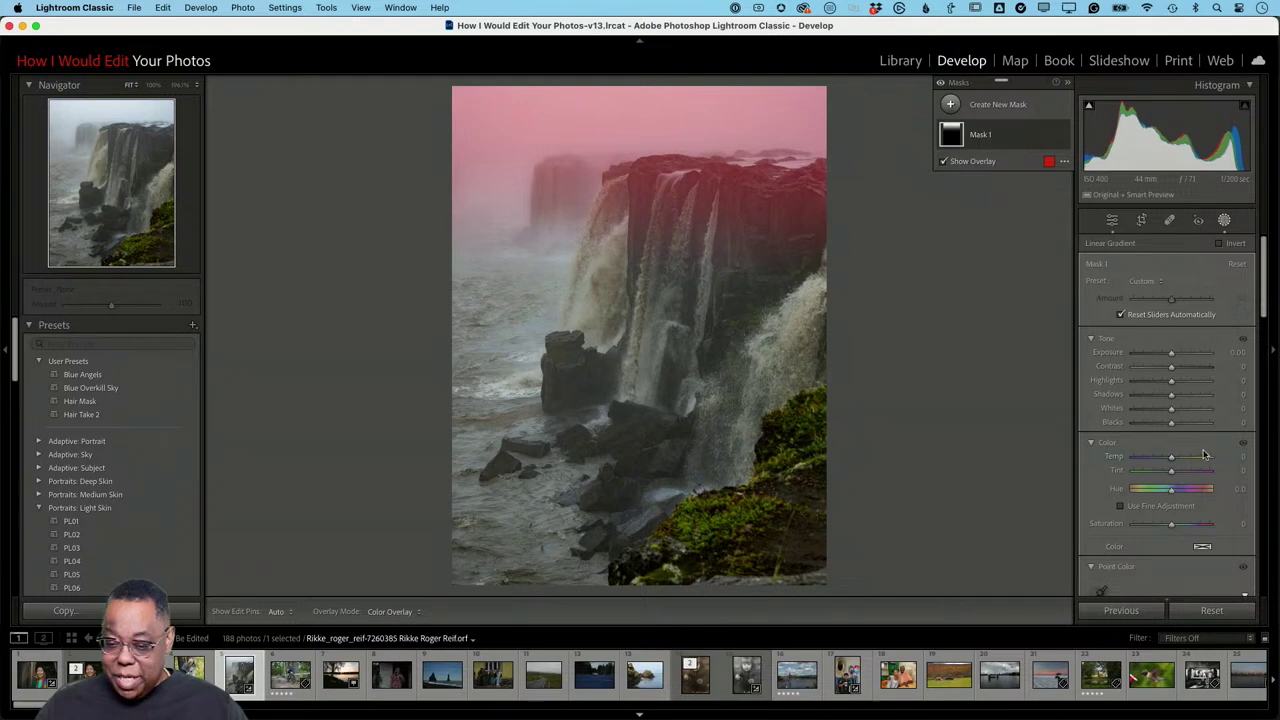
# Extend the gradient farther down the waterfall, set its Dehaze to 36 and Texture to 100, and leave masking
pyautogui.scroll(-10, 1185, 437)
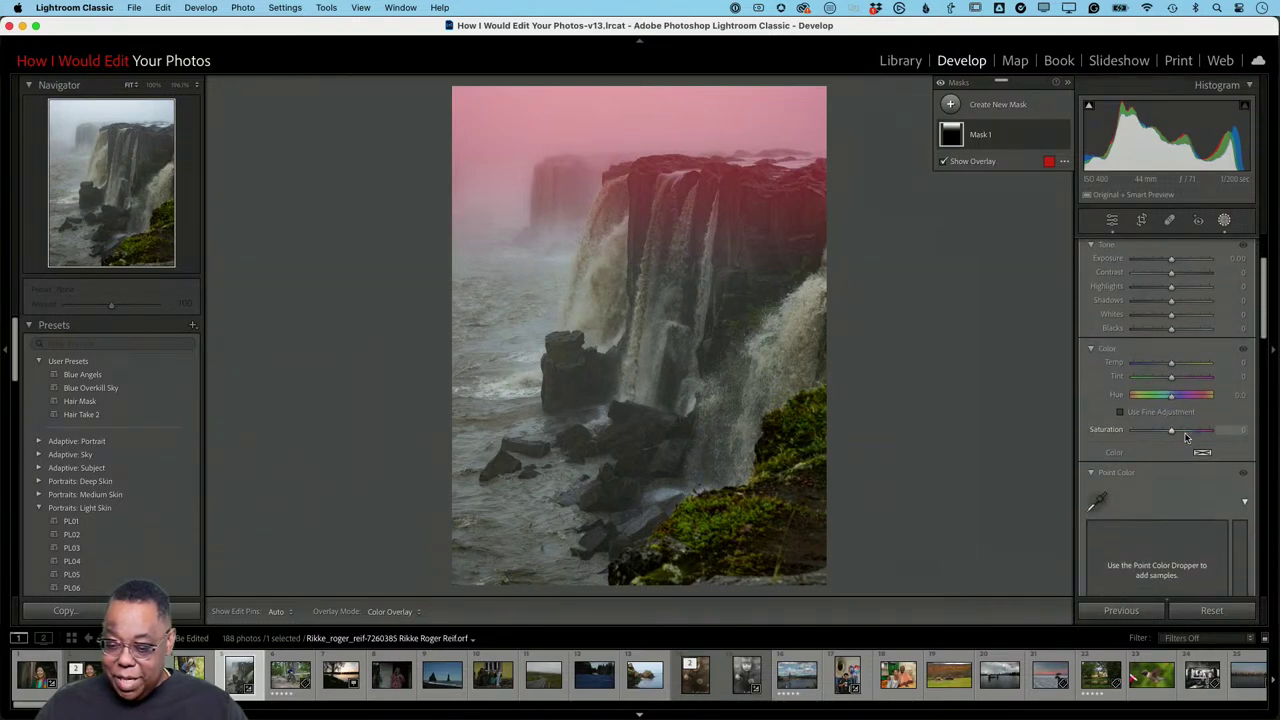
pyautogui.scroll(-8, 1185, 437)
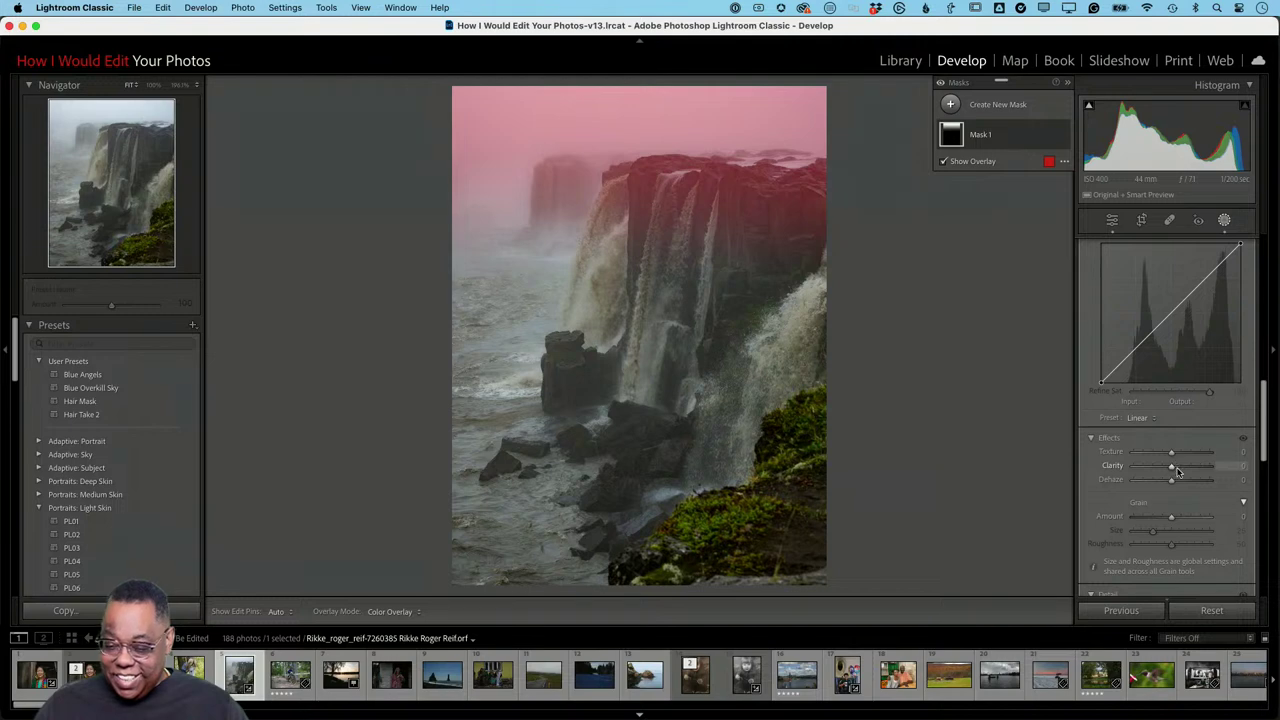
pyautogui.moveTo(1172, 484); pyautogui.dragTo(1196, 484)
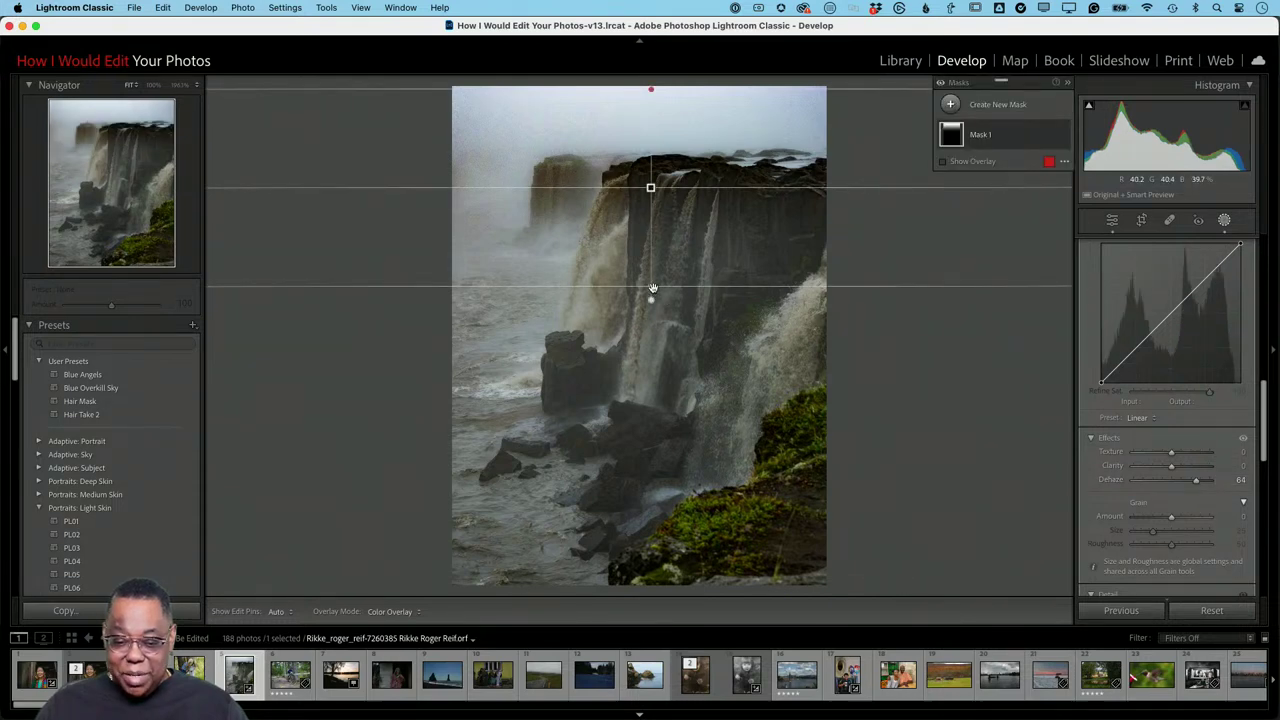
pyautogui.moveTo(655, 287); pyautogui.dragTo(657, 350)
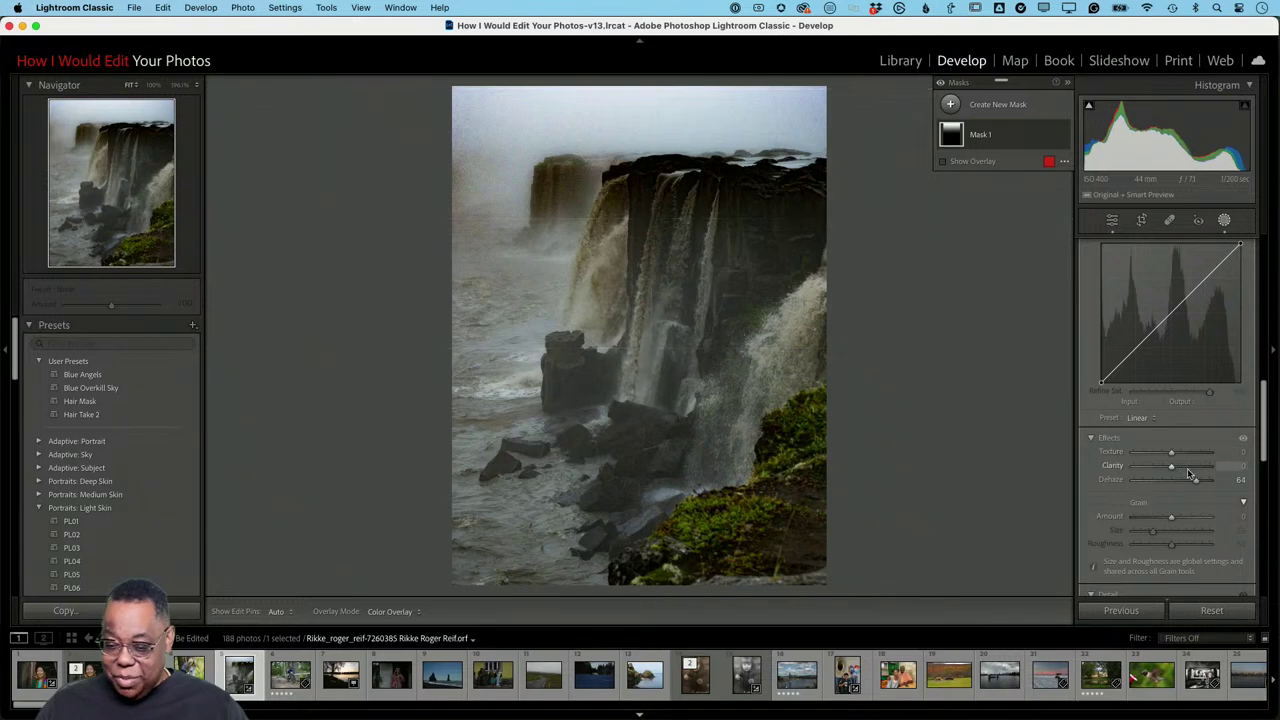
pyautogui.moveTo(1197, 484); pyautogui.dragTo(1211, 453)
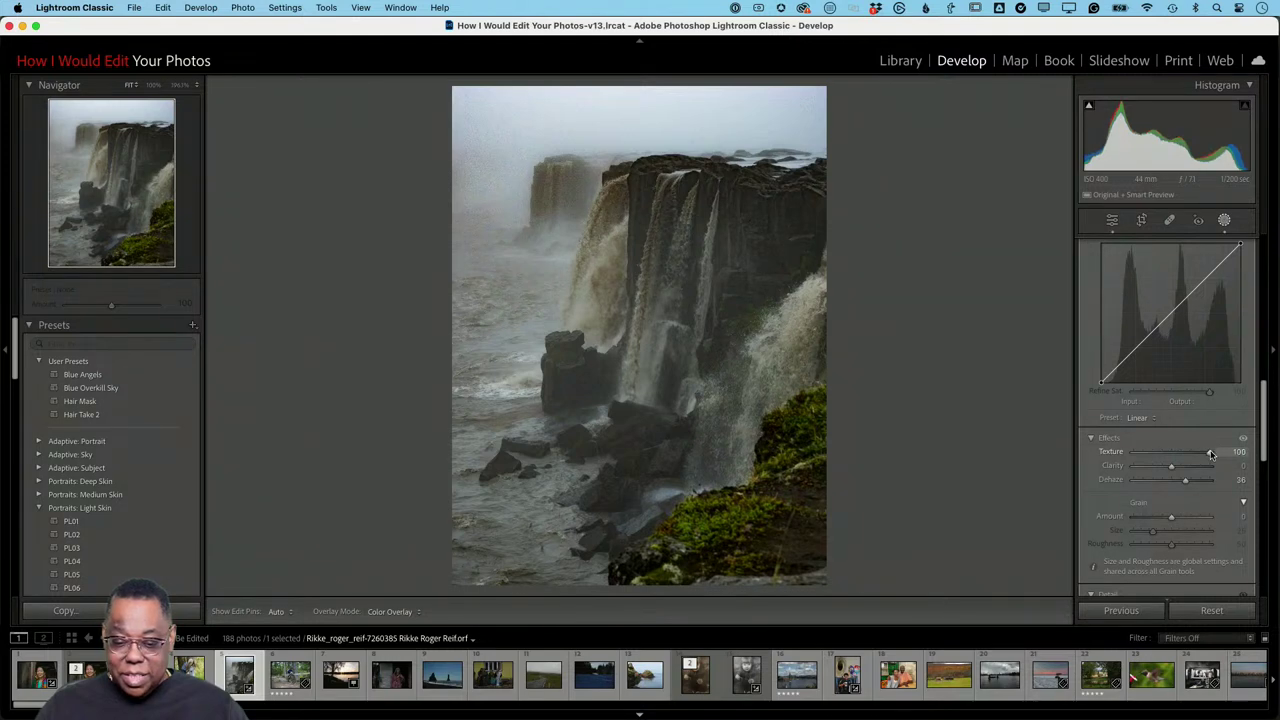
pyautogui.press('m')
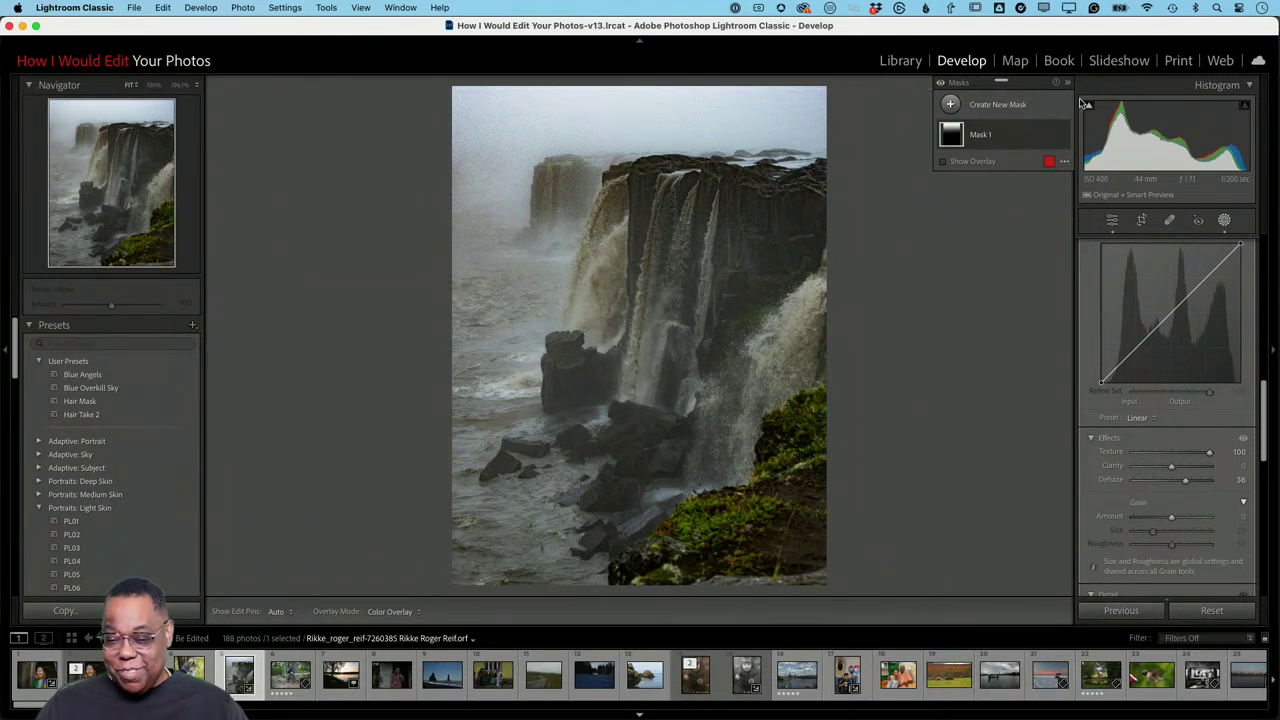
pyautogui.click(1222, 222)
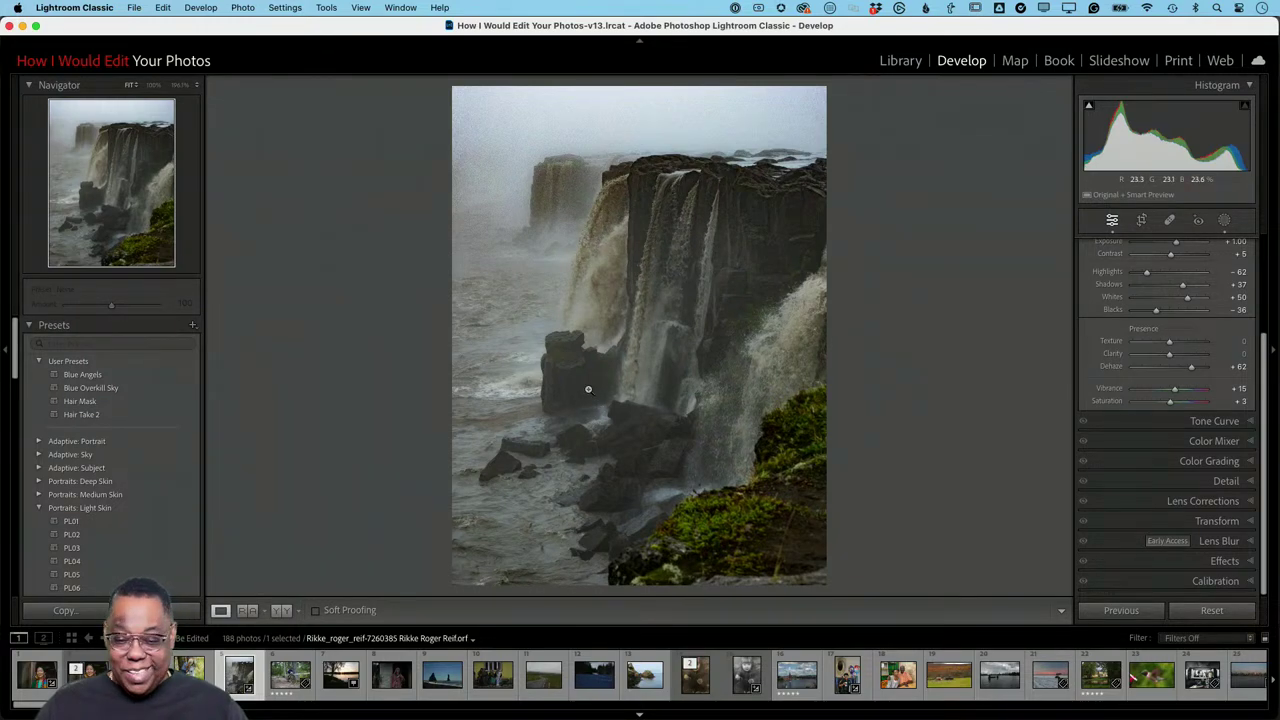
# Return to the Library grid and open the mountain biker photo for editing in the Develop module
pyautogui.press('g')
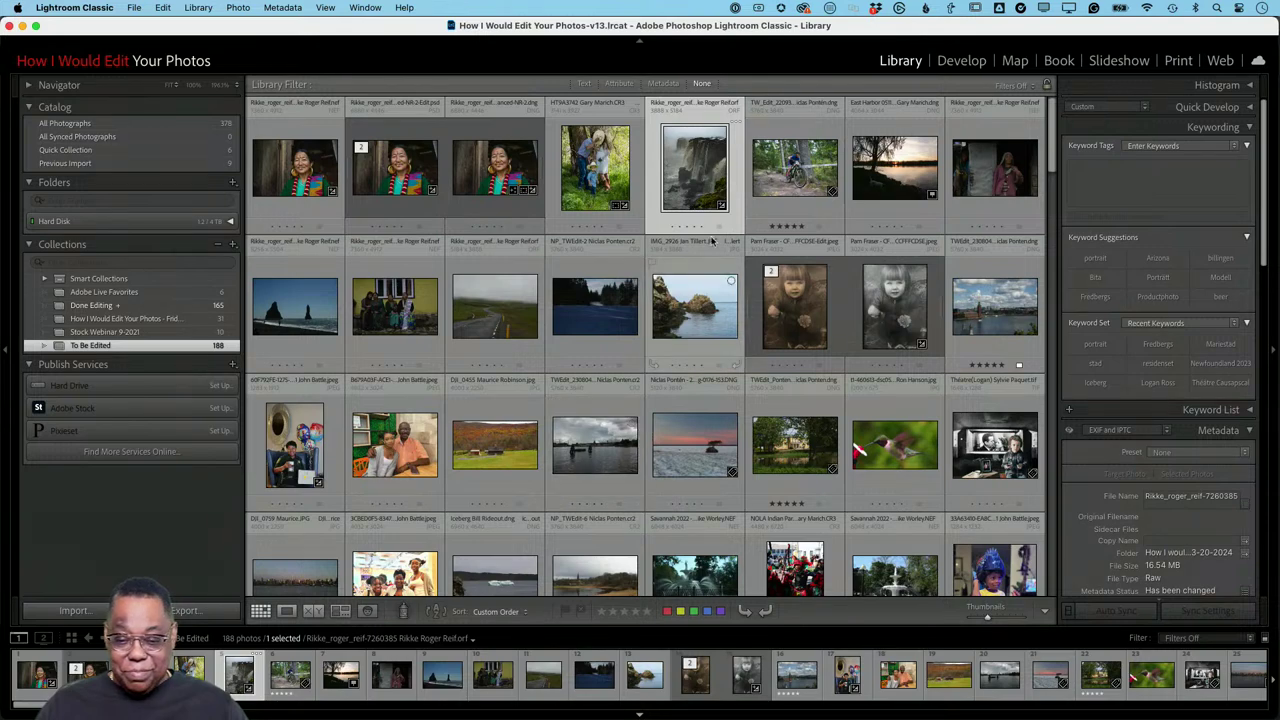
pyautogui.doubleClick(790, 175)
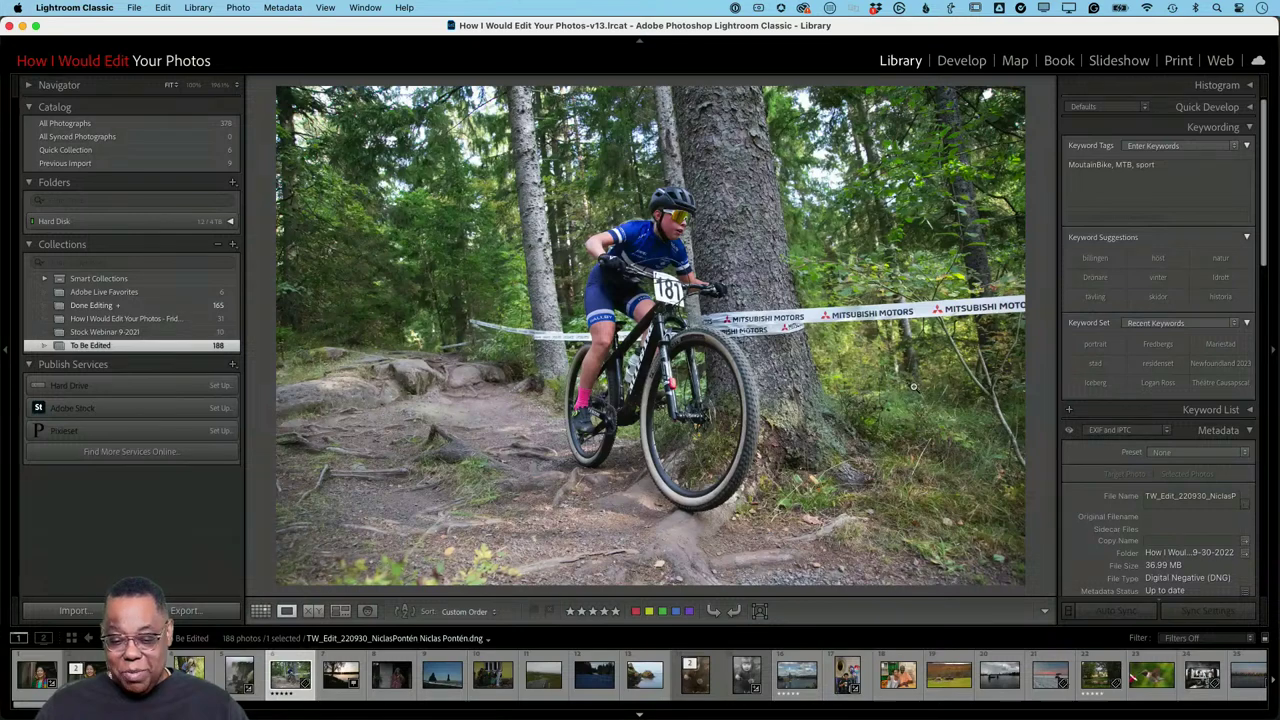
pyautogui.click(964, 57)
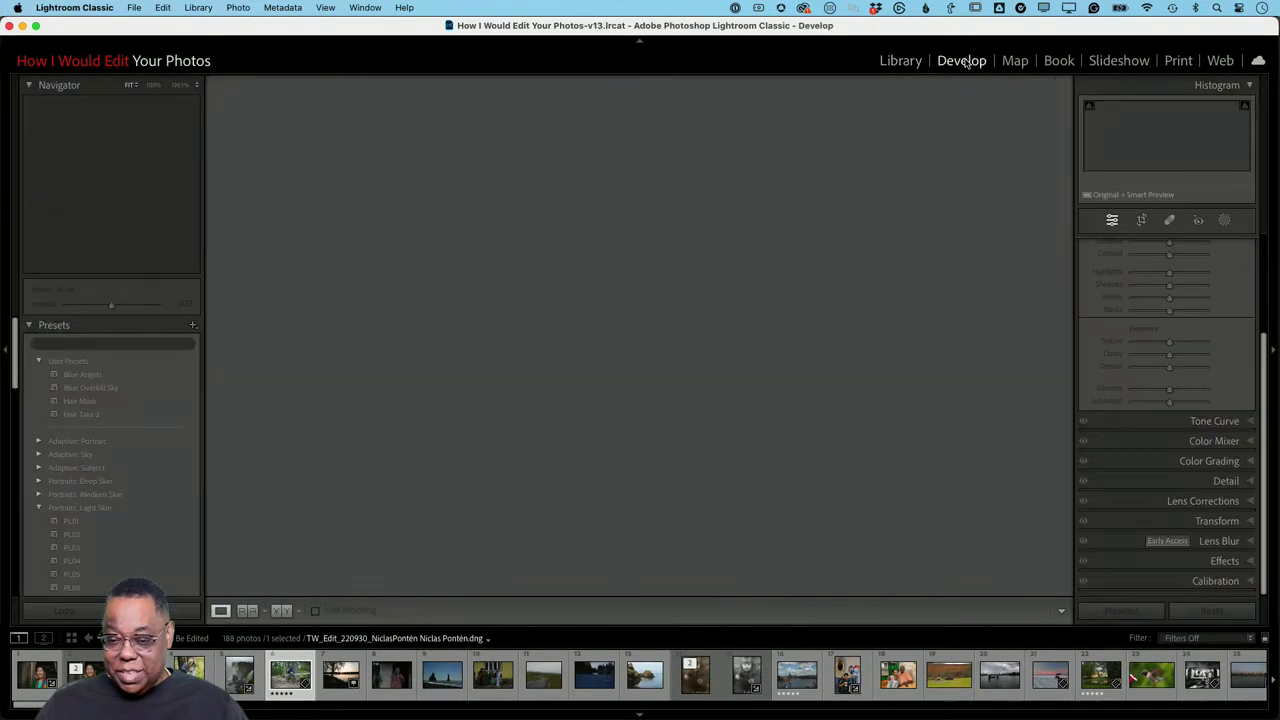
# Apply the Adobe Portrait profile and the automatic tone adjustment to the mountain biker photo
pyautogui.scroll(5, 1182, 280)
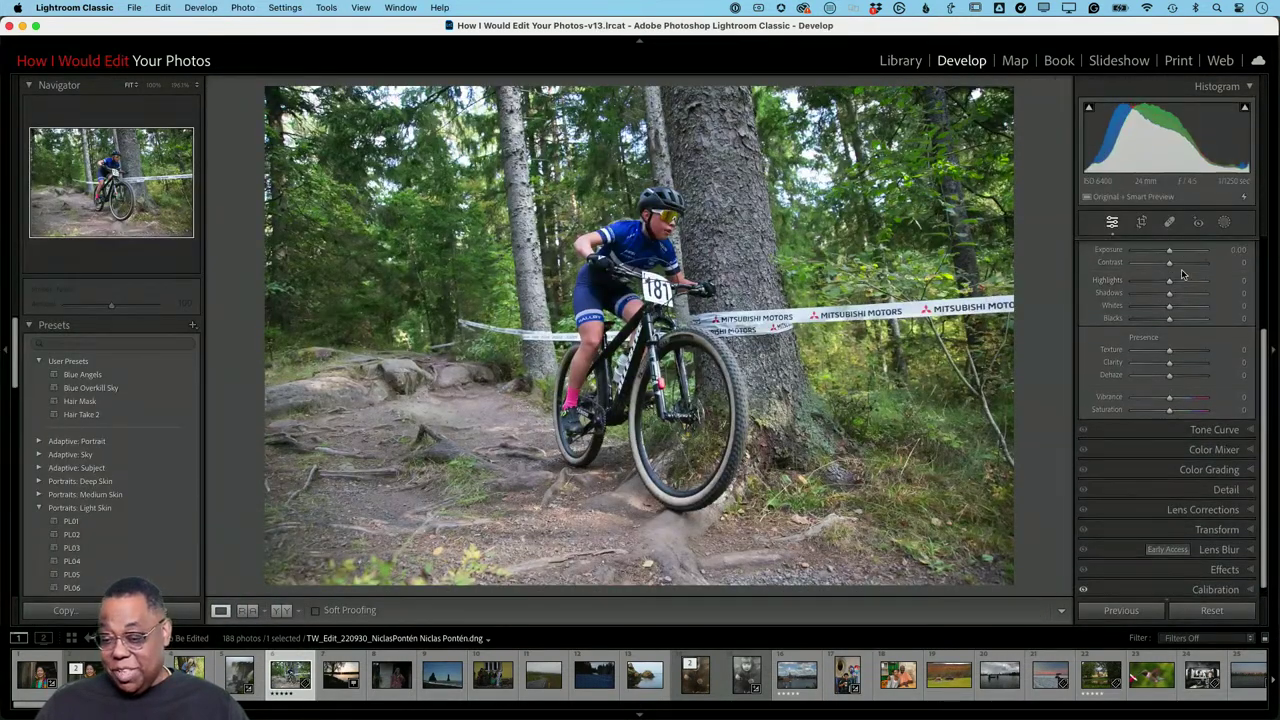
pyautogui.click(1153, 290)
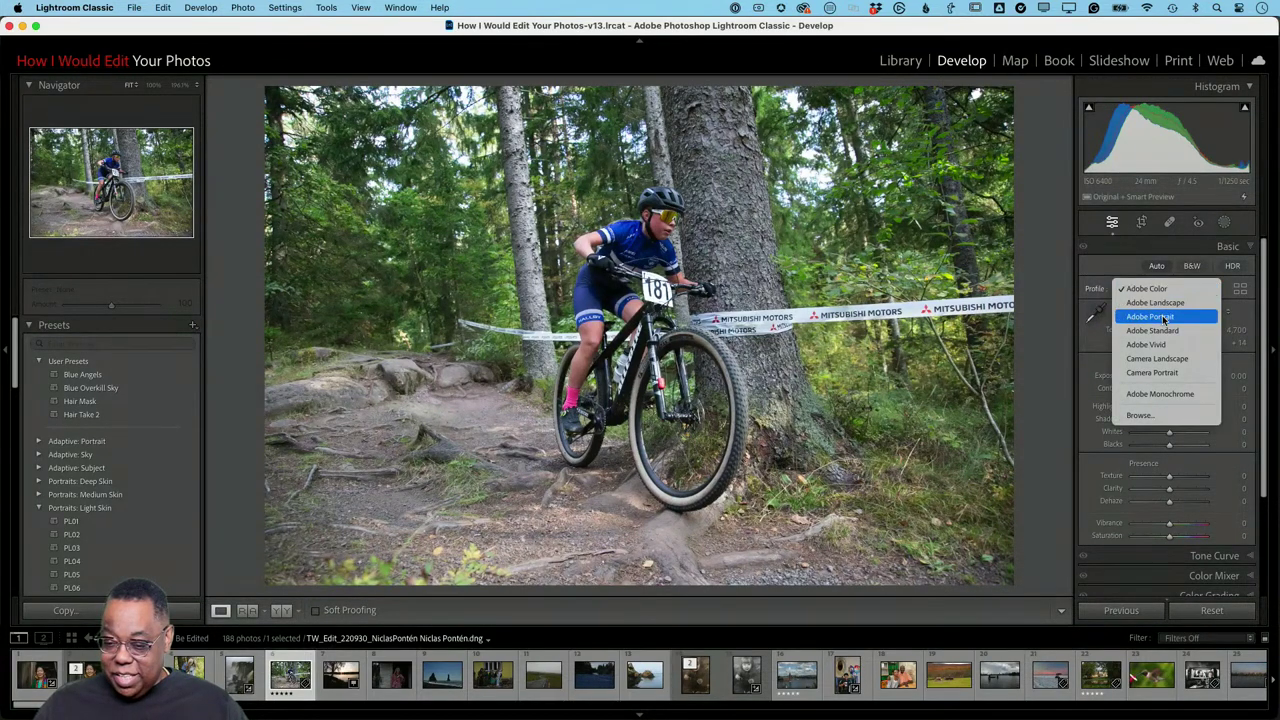
pyautogui.click(1166, 317)
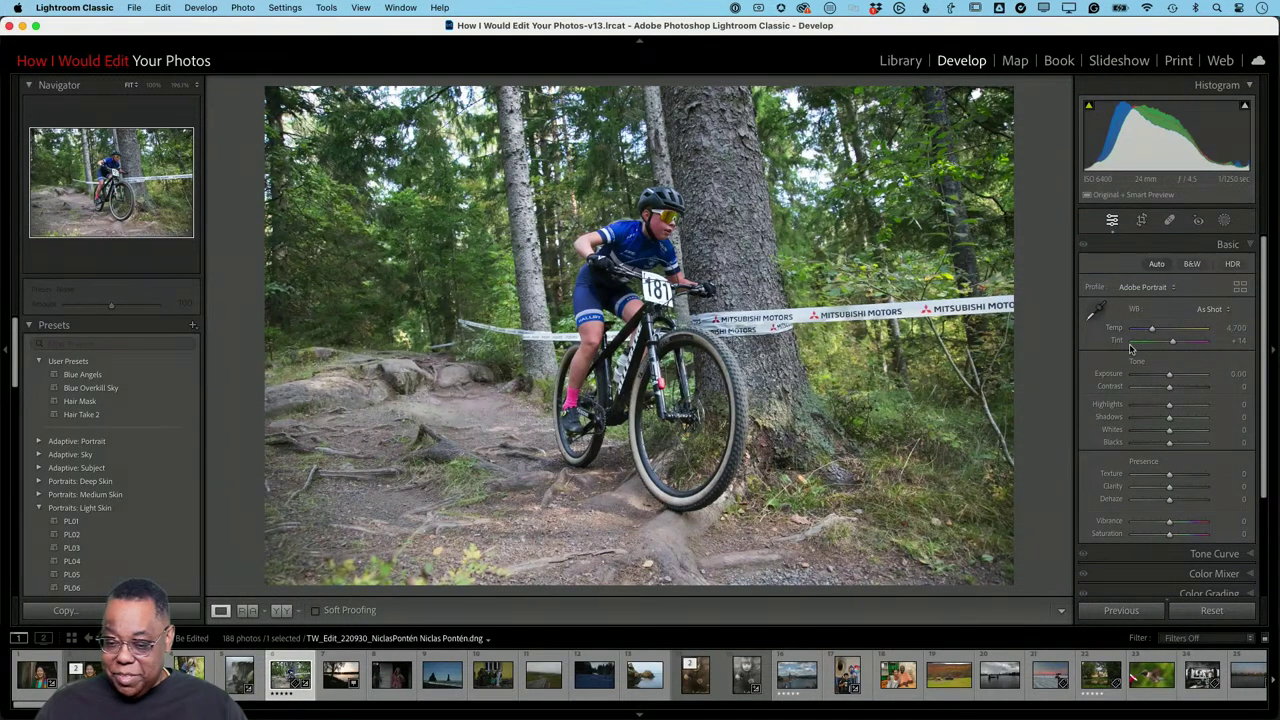
pyautogui.click(1157, 264)
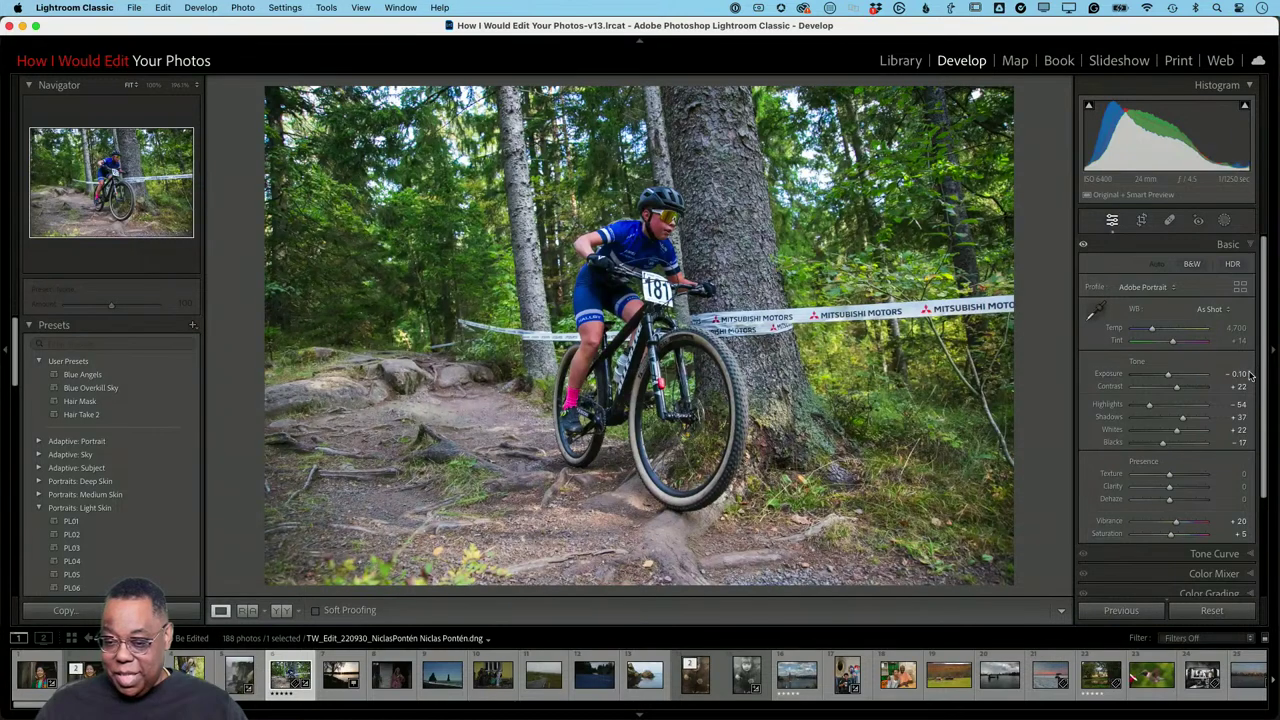
# Refine the biker photo with Whites -13 and Texture +24, and reset Exposure to 0.00
pyautogui.moveTo(1246, 107)
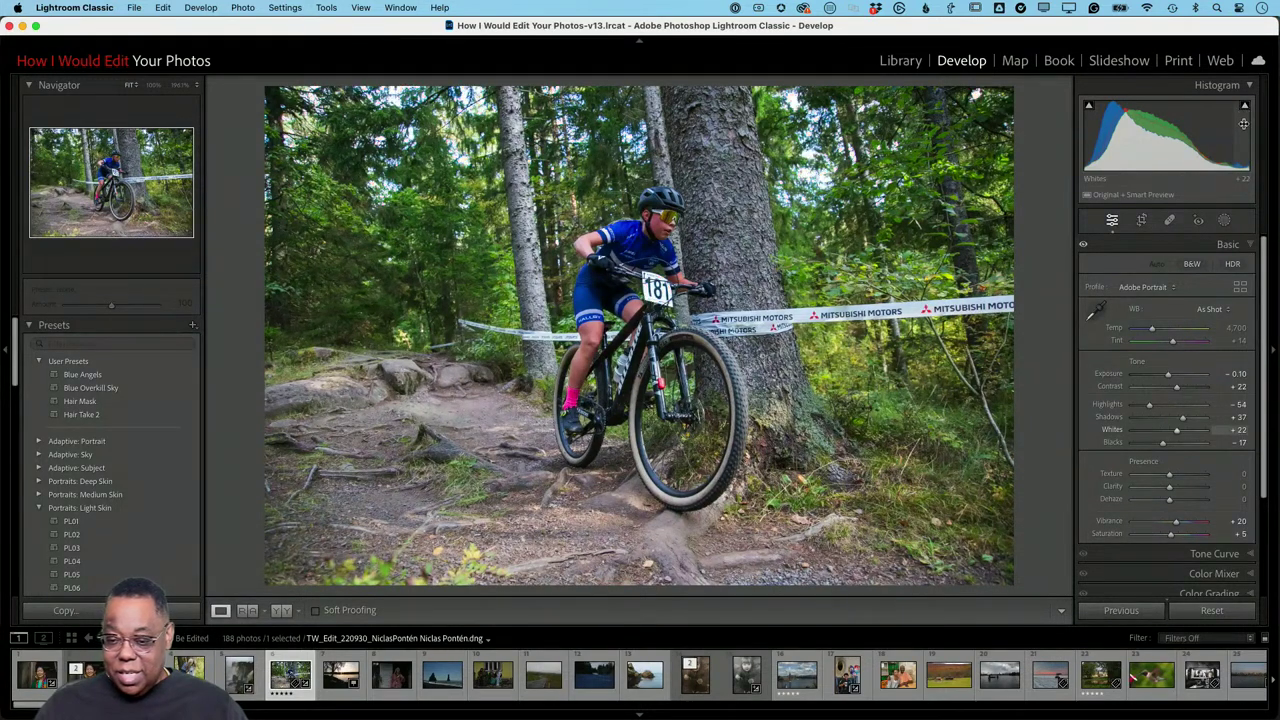
pyautogui.moveTo(1245, 124); pyautogui.dragTo(1215, 124)
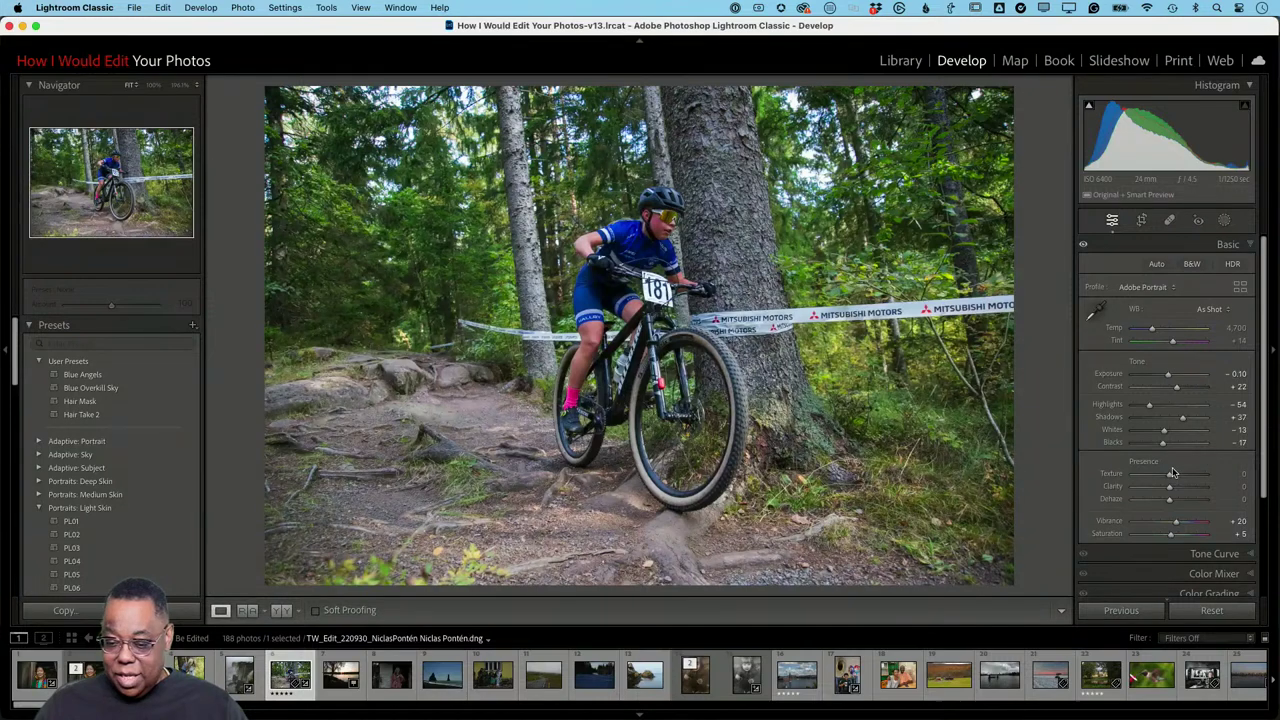
pyautogui.moveTo(1173, 473); pyautogui.dragTo(1179, 480)
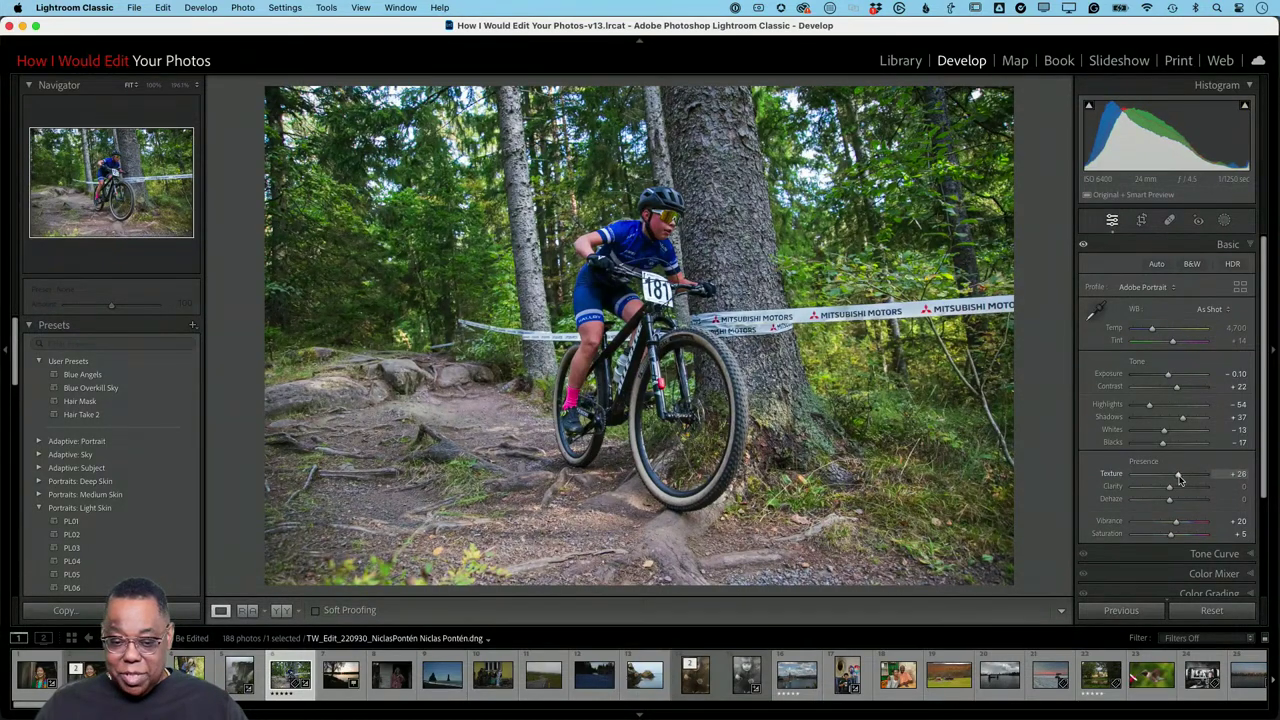
pyautogui.doubleClick(1169, 375)
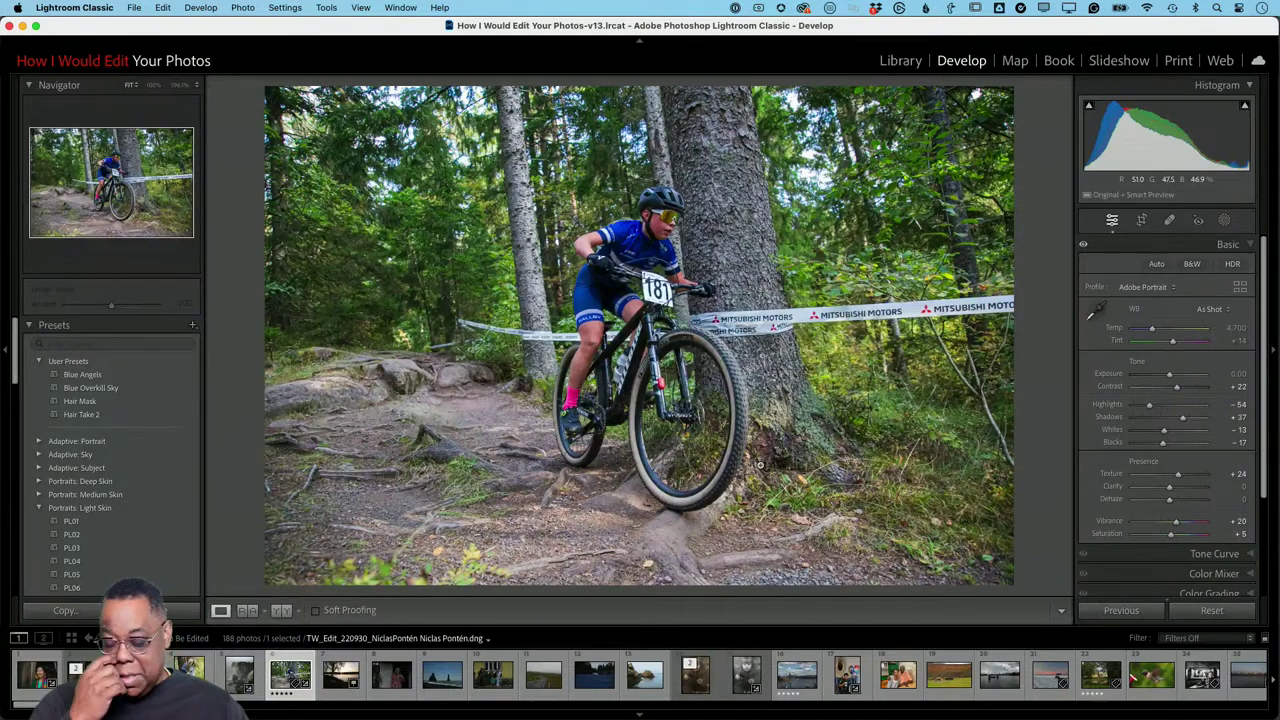
# Switch to the biker photo in Photoshop and zoom in on the barrier tape behind the rider's leg
pyautogui.press('super+Tab')
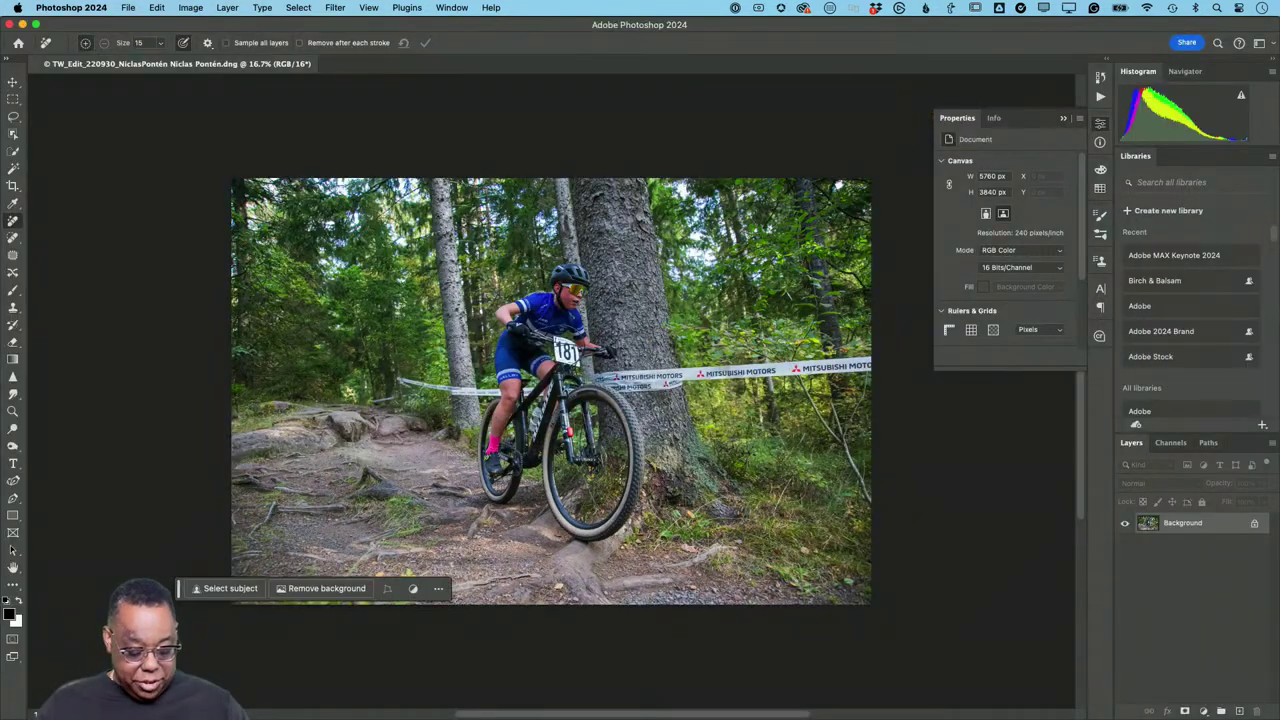
pyautogui.press('z')
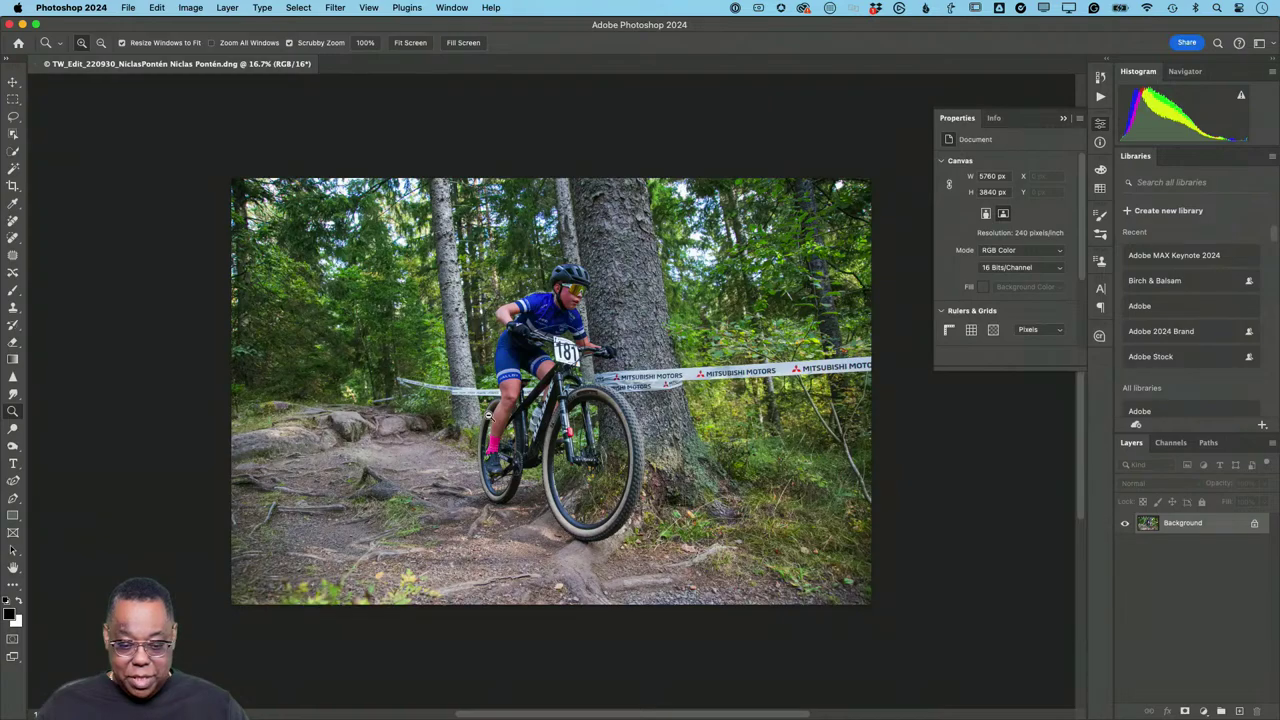
pyautogui.moveTo(477, 410); pyautogui.dragTo(543, 451)
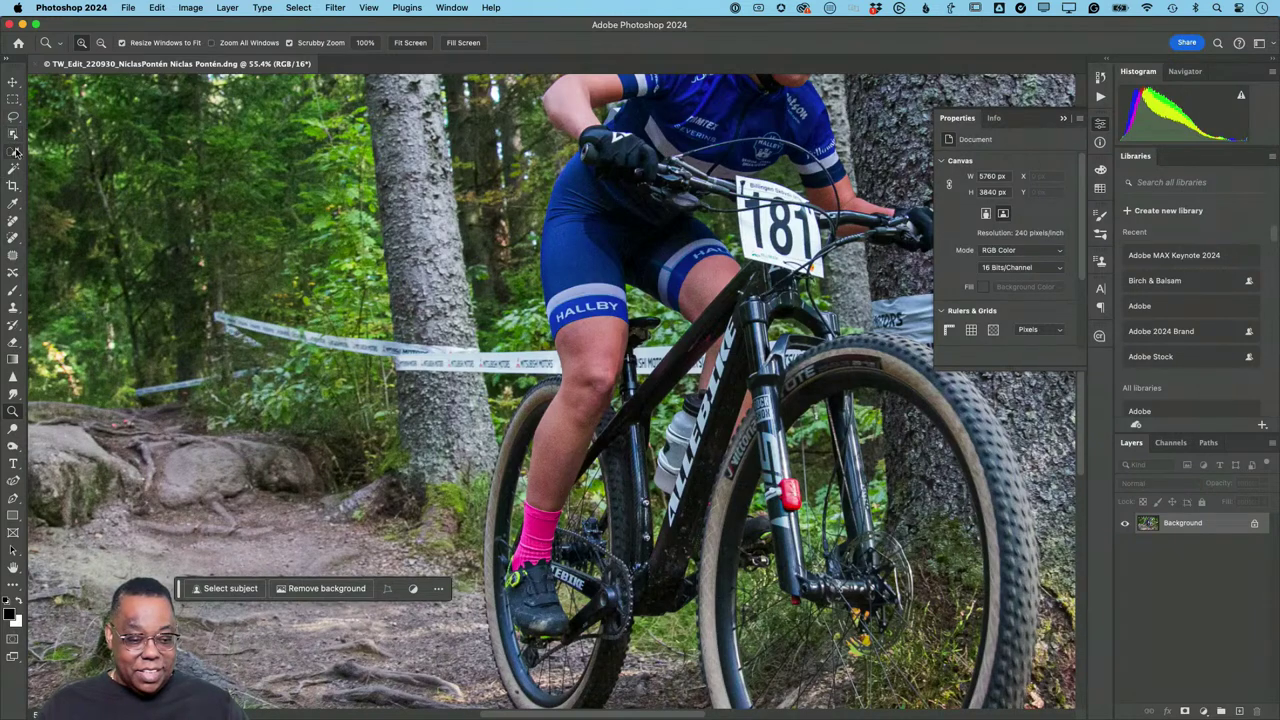
# Mark the barrier tape behind the rider and through the gaps in the bike frame with the Remove tool at size 45
pyautogui.click(12, 222)
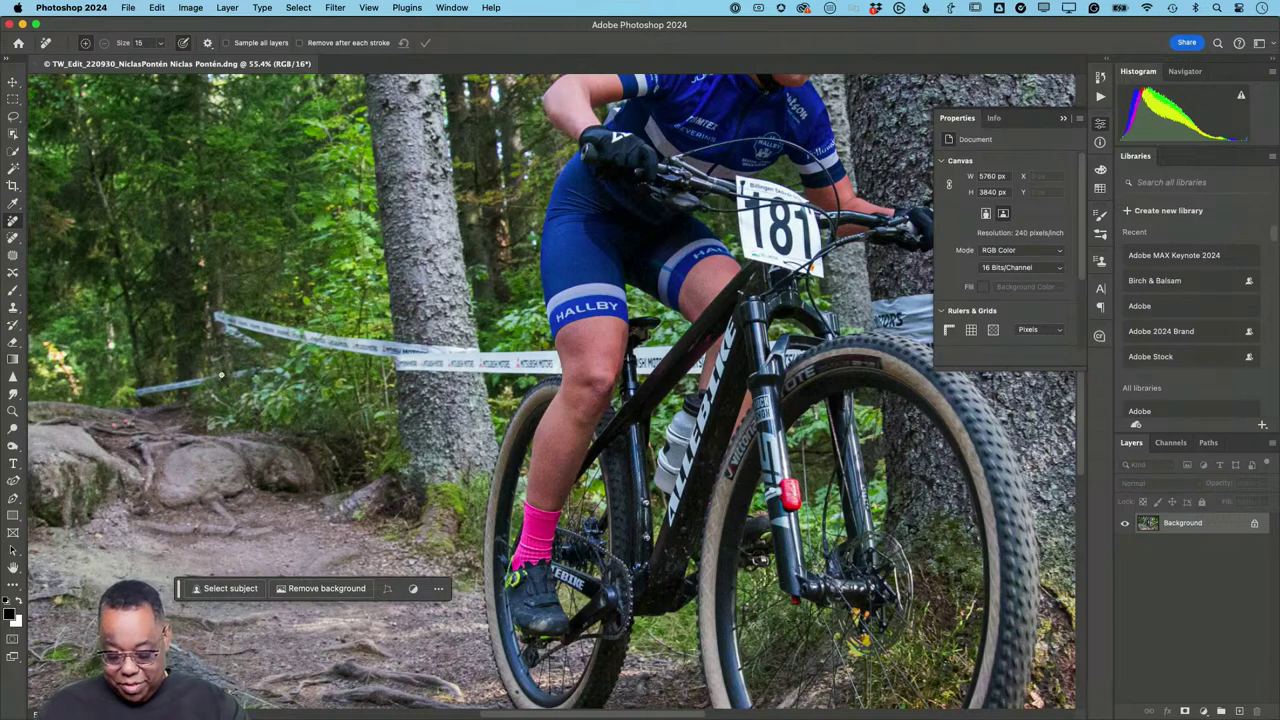
pyautogui.press(']')
pyautogui.press(']')
pyautogui.press(']')
pyautogui.moveTo(221, 374)
pyautogui.mouseDown()
pyautogui.moveTo(282, 369)
pyautogui.moveTo(214, 314)
pyautogui.moveTo(391, 350)
pyautogui.moveTo(239, 329)
pyautogui.moveTo(212, 390)
pyautogui.moveTo(216, 368)
pyautogui.moveTo(128, 393)
pyautogui.mouseUp()
pyautogui.moveTo(454, 379)
pyautogui.mouseDown()
pyautogui.moveTo(385, 358)
pyautogui.moveTo(466, 353)
pyautogui.moveTo(396, 345)
pyautogui.moveTo(498, 360)
pyautogui.moveTo(403, 364)
pyautogui.moveTo(560, 368)
pyautogui.moveTo(553, 353)
pyautogui.moveTo(356, 340)
pyautogui.moveTo(279, 372)
pyautogui.mouseUp()
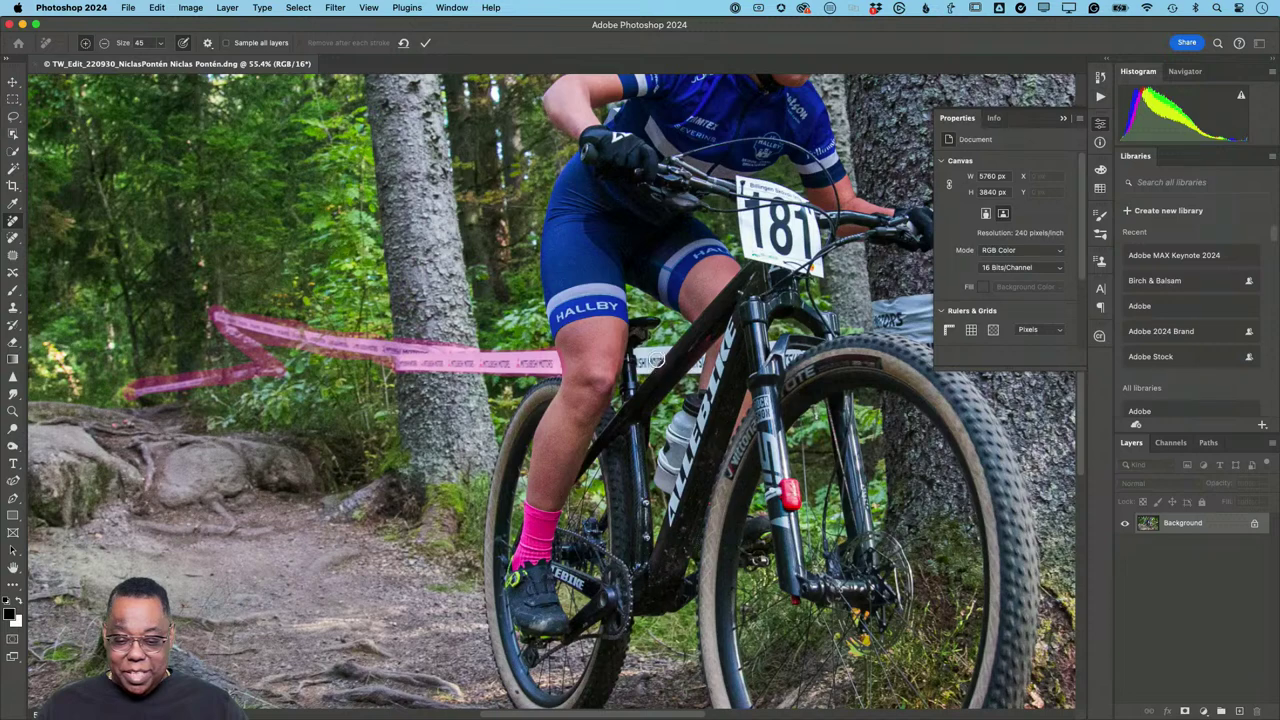
pyautogui.moveTo(668, 350); pyautogui.dragTo(636, 366)
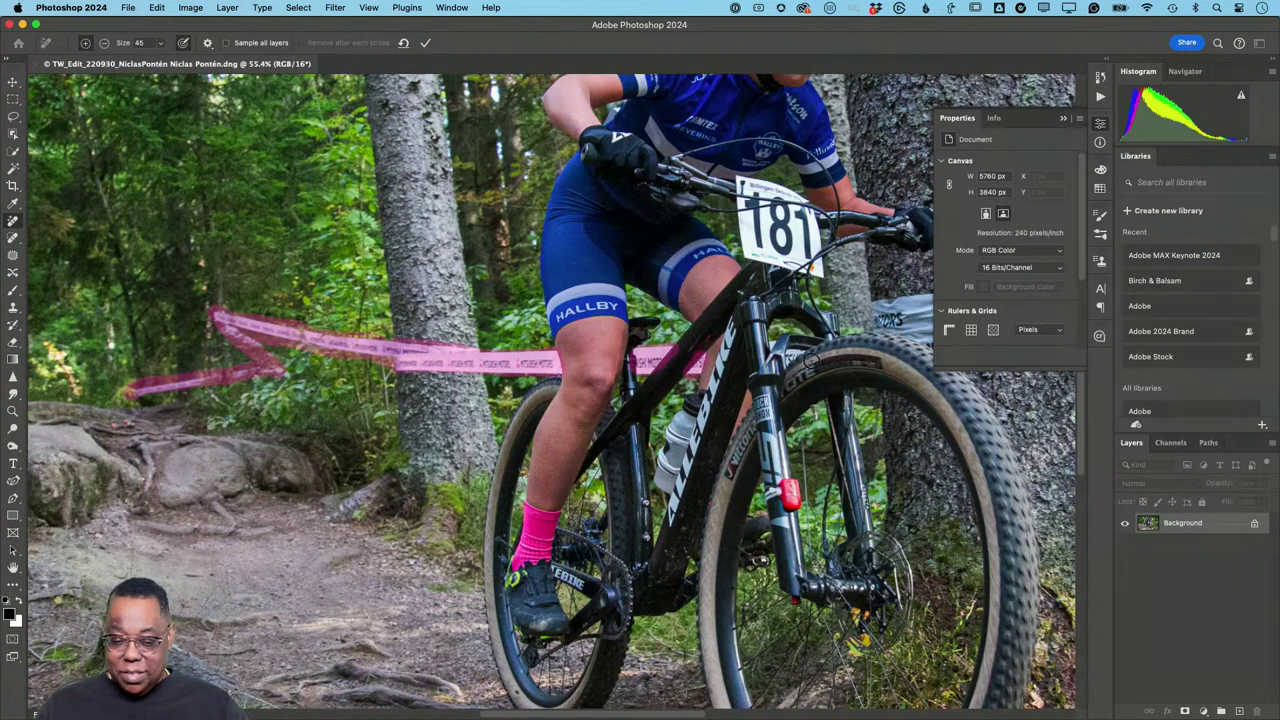
pyautogui.moveTo(800, 354); pyautogui.dragTo(774, 348)
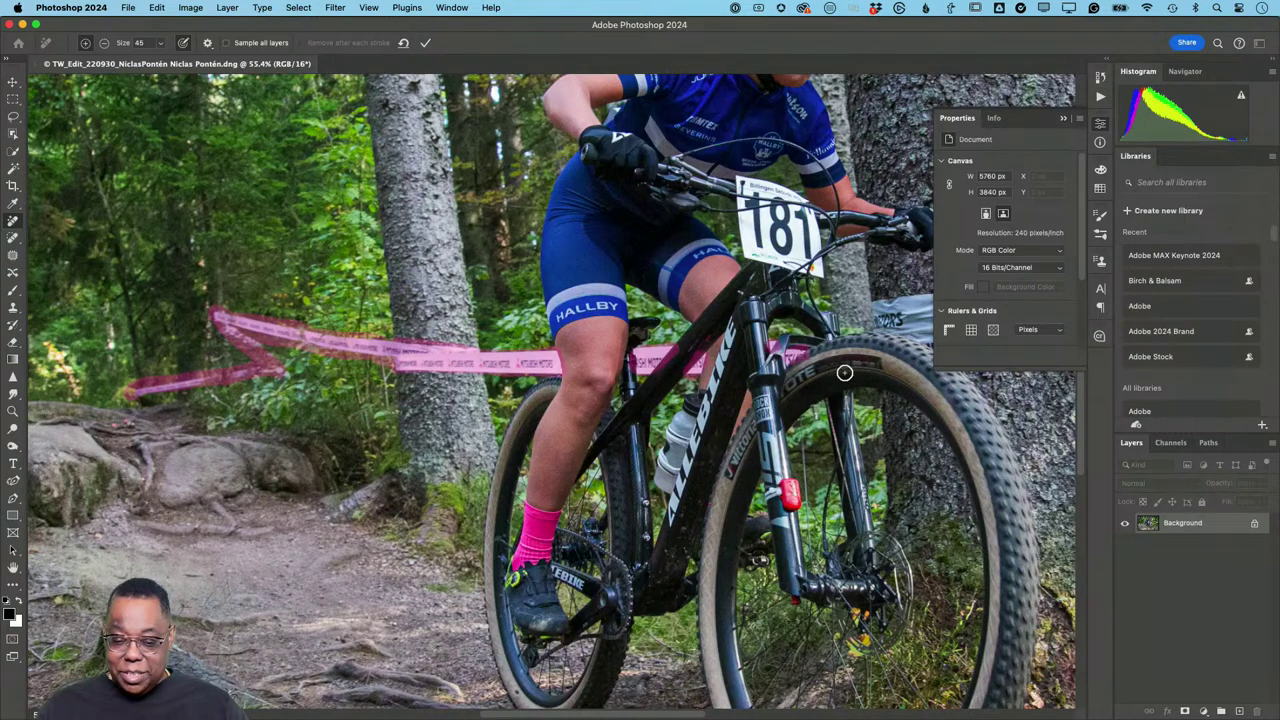
# Paint over the tape wrapped around the large tree trunk and the first stretch beyond it, enlarging the brush to 100
pyautogui.moveTo(901, 387); pyautogui.dragTo(386, 458)
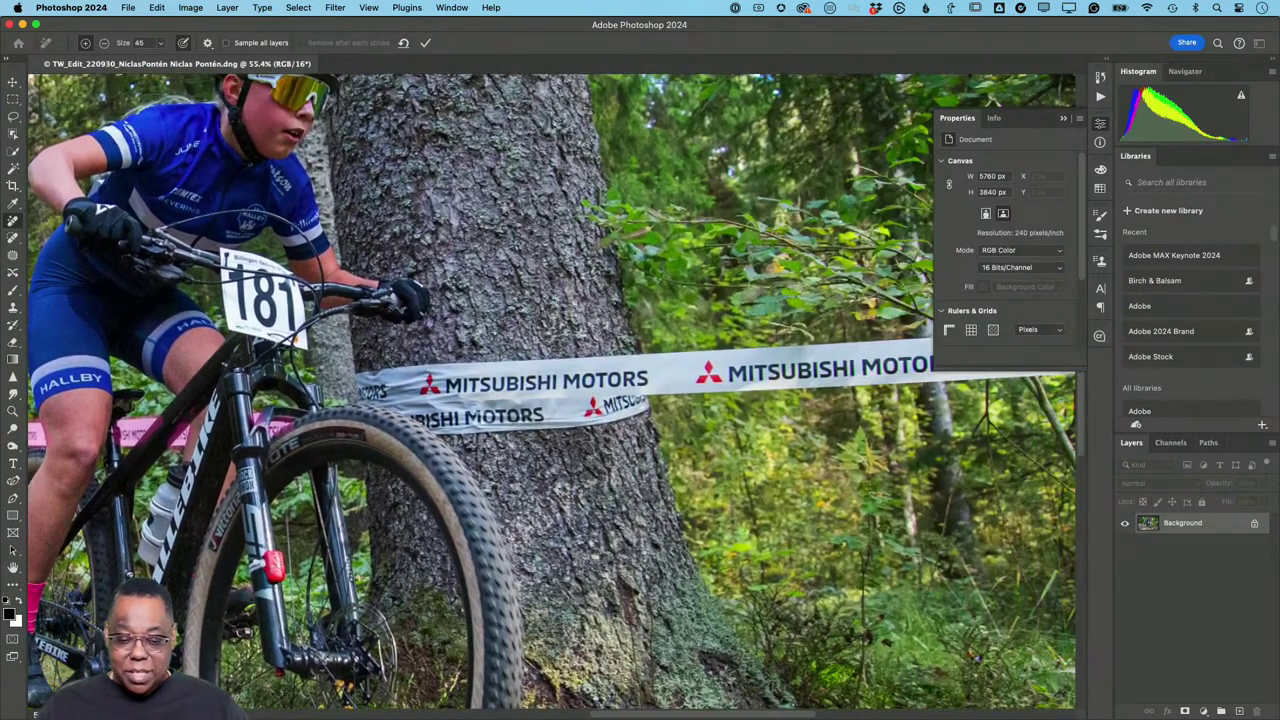
pyautogui.moveTo(539, 413)
pyautogui.mouseDown()
pyautogui.moveTo(573, 397)
pyautogui.moveTo(616, 424)
pyautogui.moveTo(596, 409)
pyautogui.moveTo(605, 372)
pyautogui.moveTo(536, 384)
pyautogui.moveTo(357, 377)
pyautogui.moveTo(492, 417)
pyautogui.moveTo(446, 420)
pyautogui.moveTo(493, 422)
pyautogui.moveTo(638, 401)
pyautogui.moveTo(620, 381)
pyautogui.moveTo(486, 371)
pyautogui.moveTo(709, 368)
pyautogui.moveTo(647, 385)
pyautogui.moveTo(855, 365)
pyautogui.moveTo(703, 366)
pyautogui.moveTo(763, 355)
pyautogui.moveTo(910, 356)
pyautogui.moveTo(840, 372)
pyautogui.moveTo(825, 403)
pyautogui.moveTo(555, 395)
pyautogui.mouseUp()
pyautogui.press(']')
pyautogui.press(']')
pyautogui.press(']')
pyautogui.press(']')
pyautogui.press(']')
pyautogui.press(']')
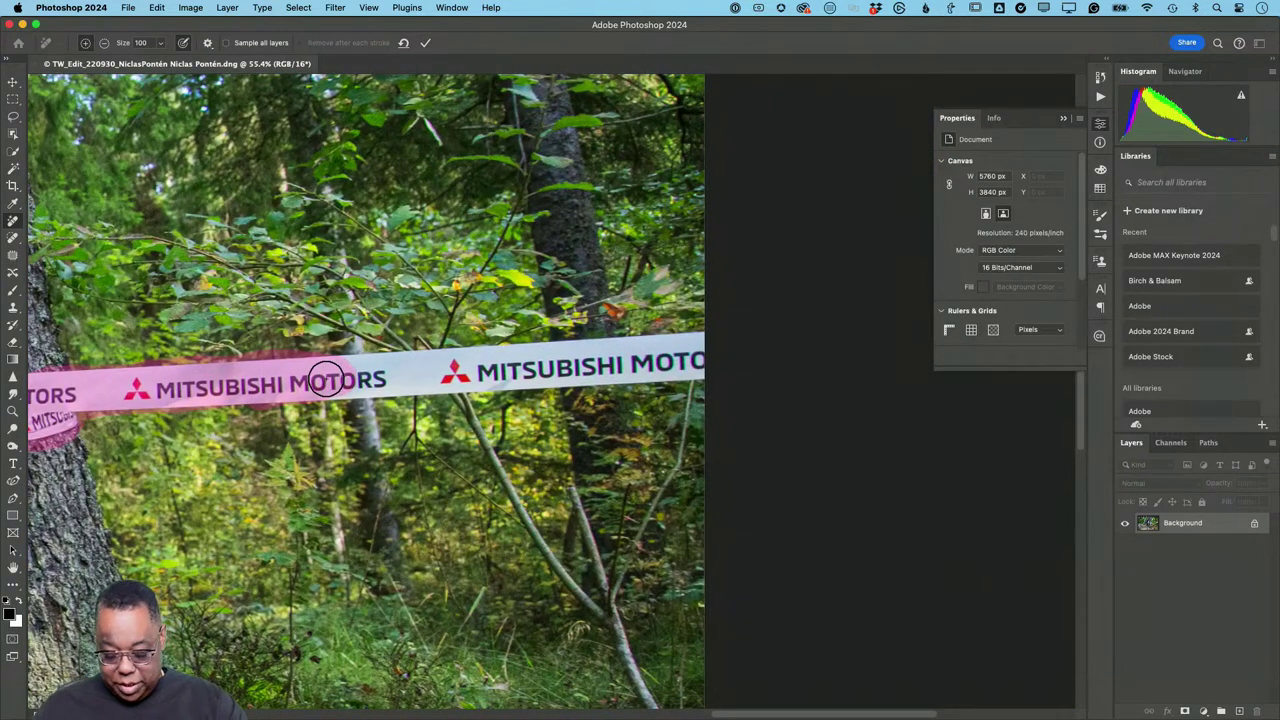
# Enlarge the brush to 175 and extend the stroke in a straight line along the remaining tape to the photo's edge
pyautogui.press(']')
pyautogui.press(']')
pyautogui.press(']')
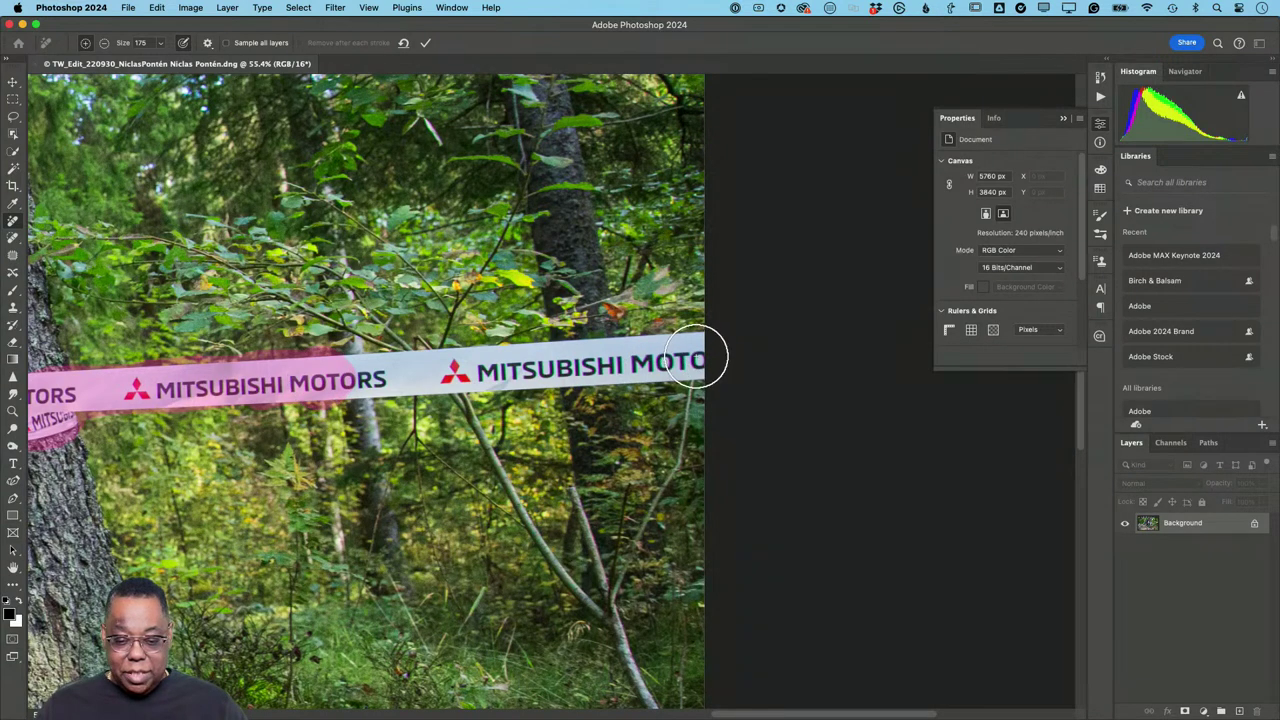
pyautogui.keyDown('shift'); pyautogui.click(697, 357); pyautogui.keyUp('shift')
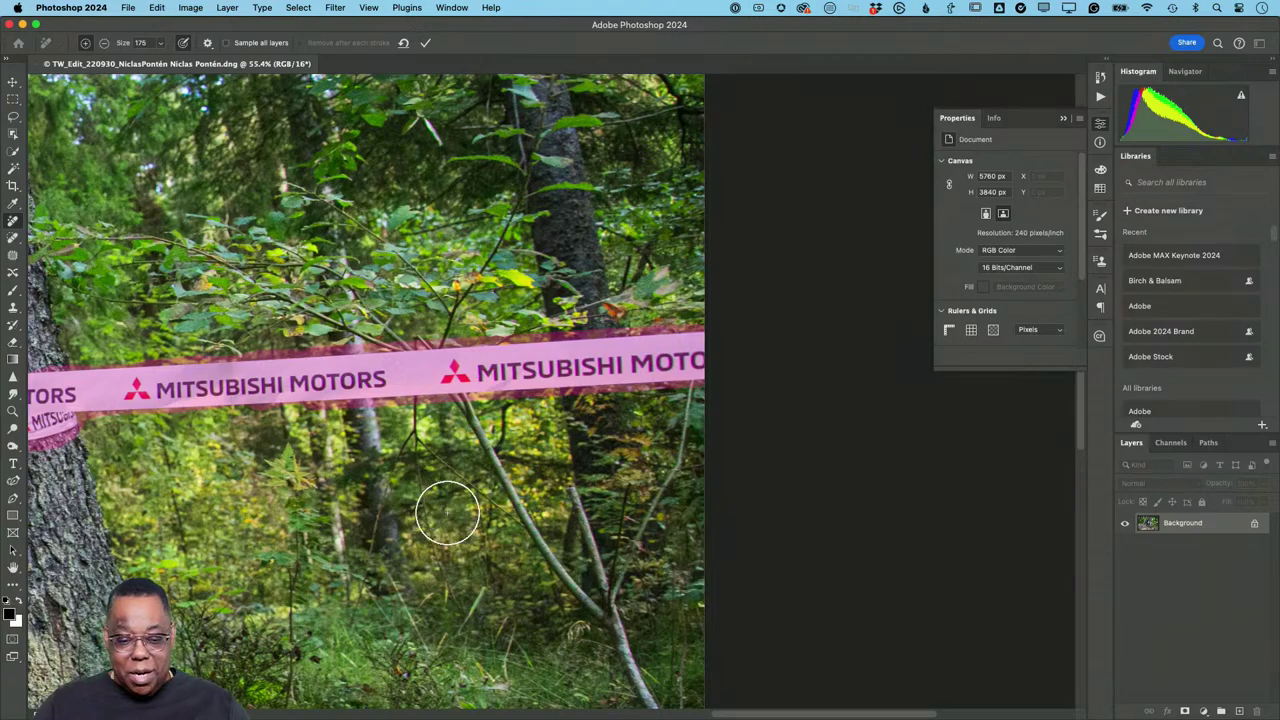
# Apply the removal to all of the marked barrier tape and check the whole photo
pyautogui.hscroll(-10, 400, 471)
pyautogui.hscroll(-15, 396, 470)
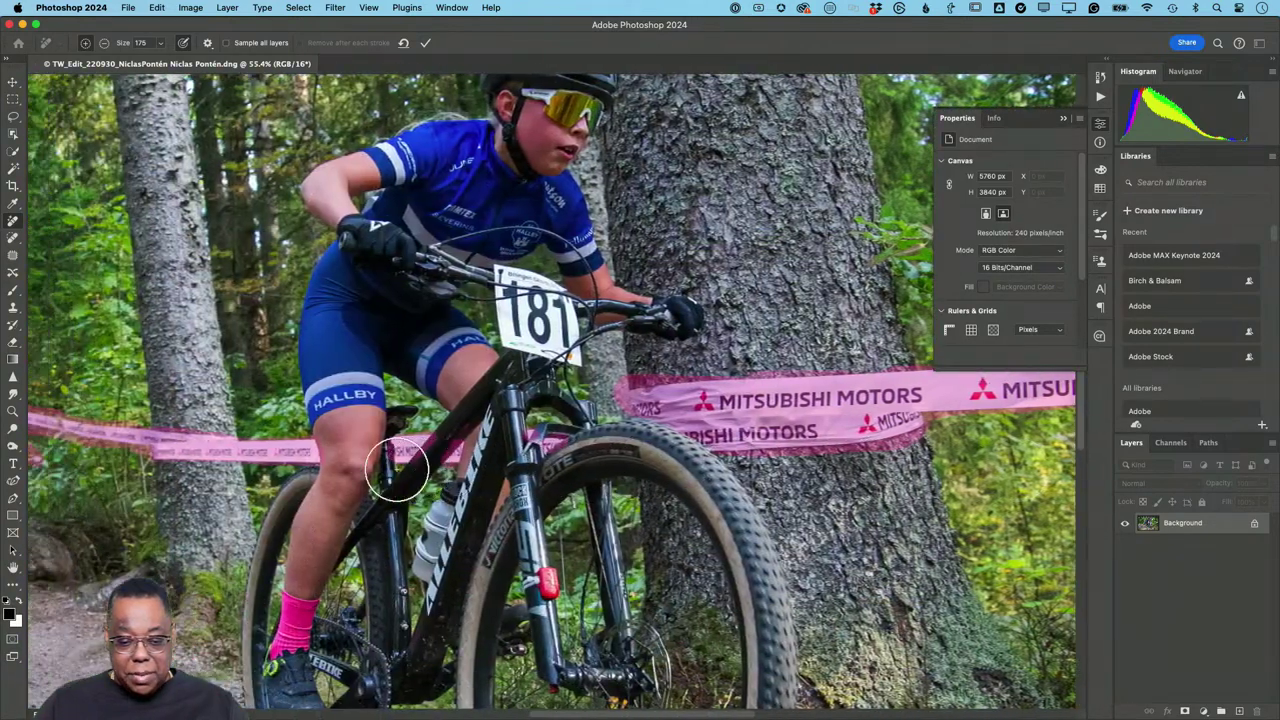
pyautogui.press('super+minus')
pyautogui.press('super+minus')
pyautogui.press('super+minus')
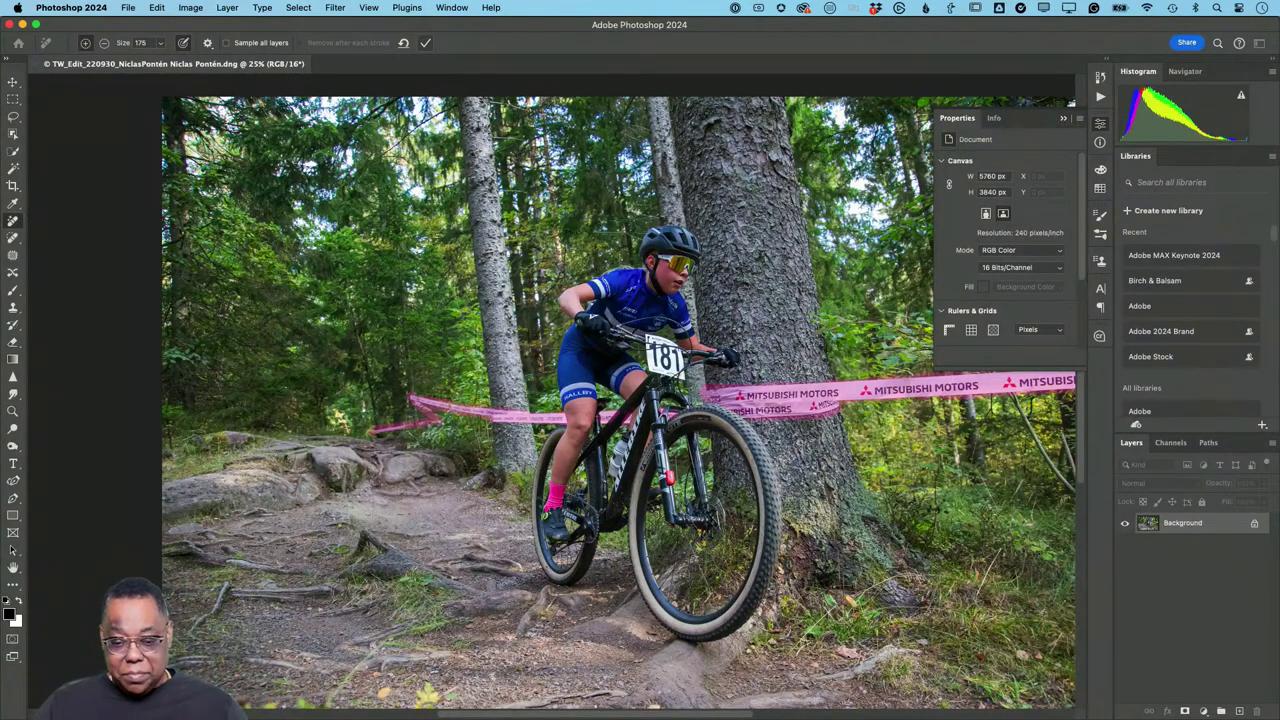
pyautogui.press('Return')
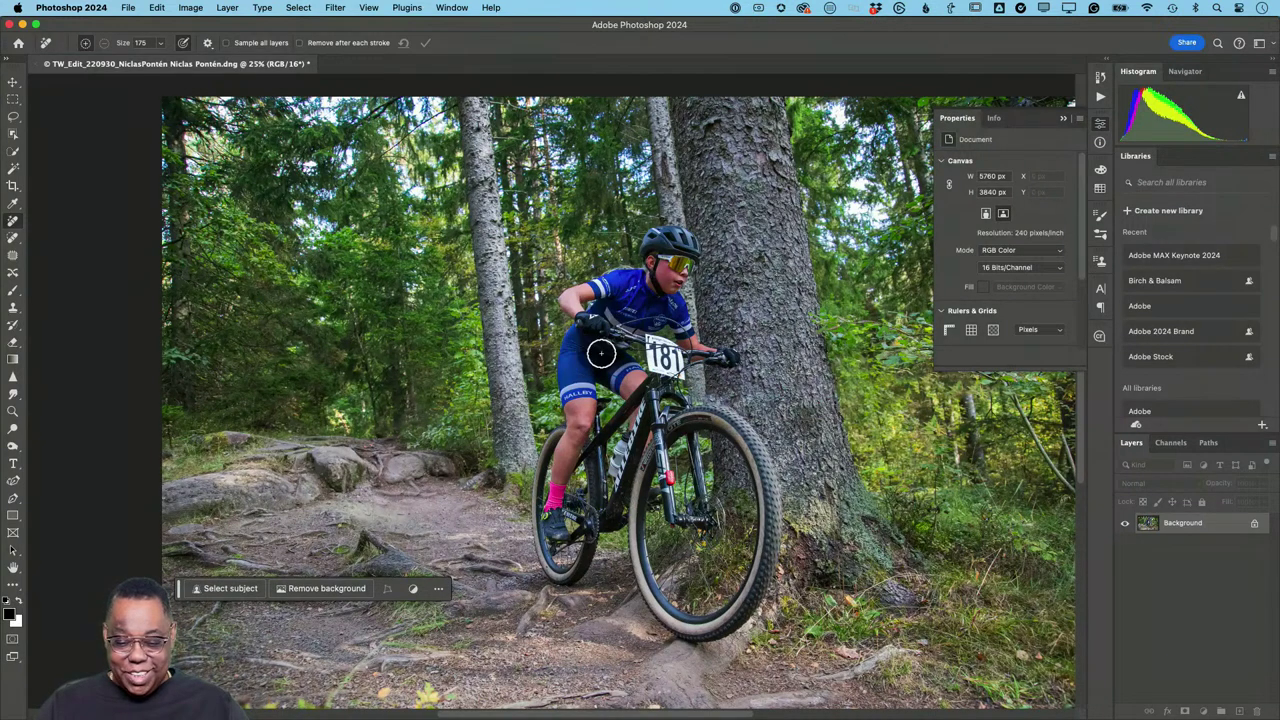
pyautogui.moveTo(600, 352)
pyautogui.mouseDown()
pyautogui.moveTo(419, 345)
pyautogui.moveTo(555, 365)
pyautogui.mouseUp()
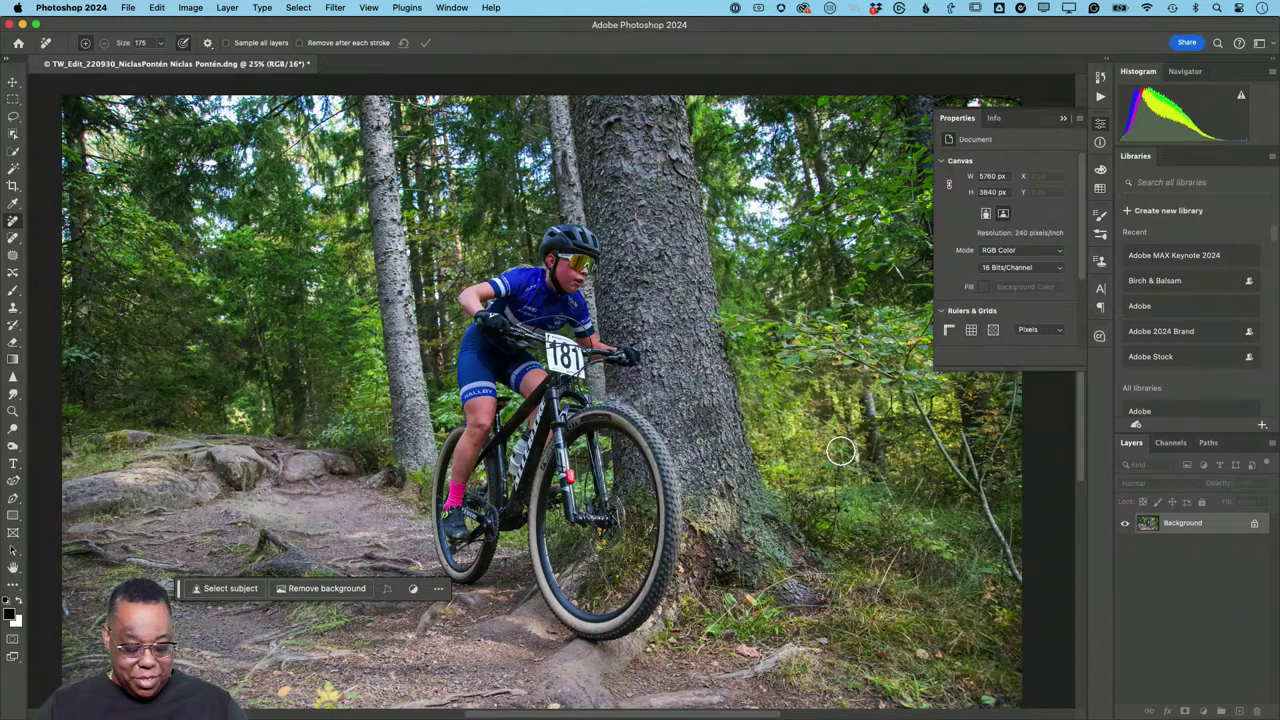
# Save and close the retouched biker photo and switch back to Lightroom Classic
pyautogui.press('super+w')
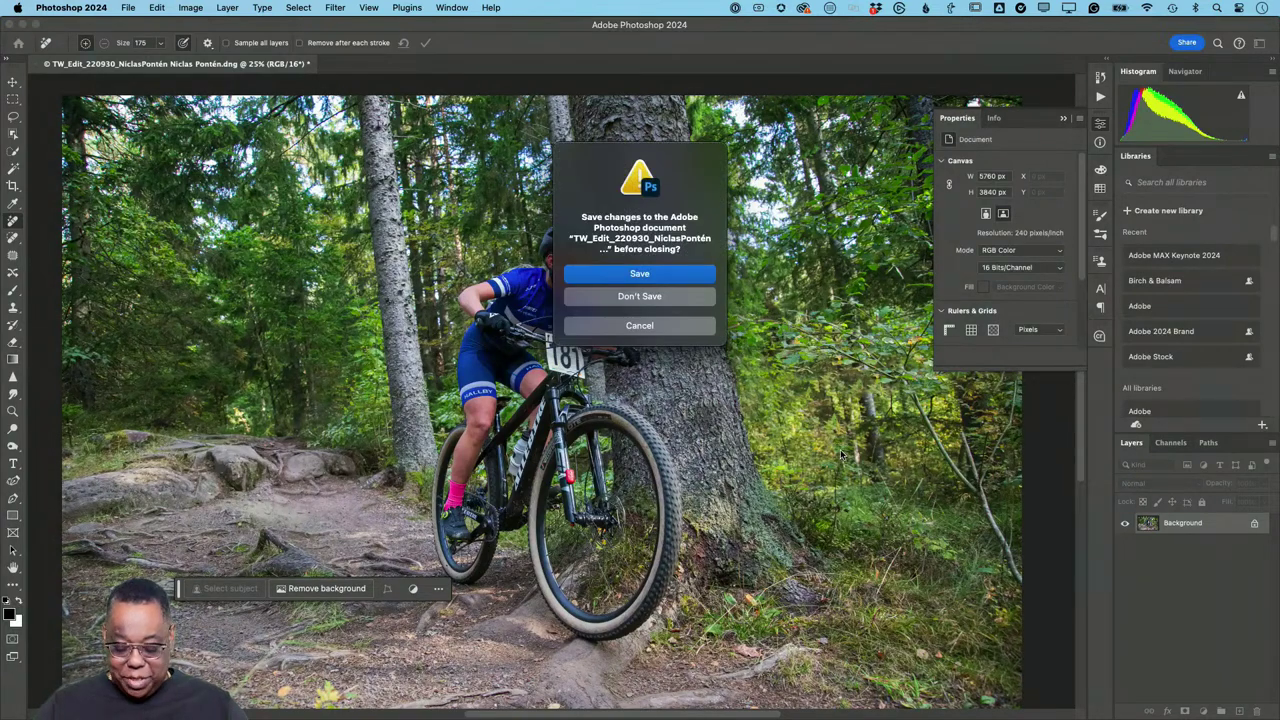
pyautogui.press('Return')
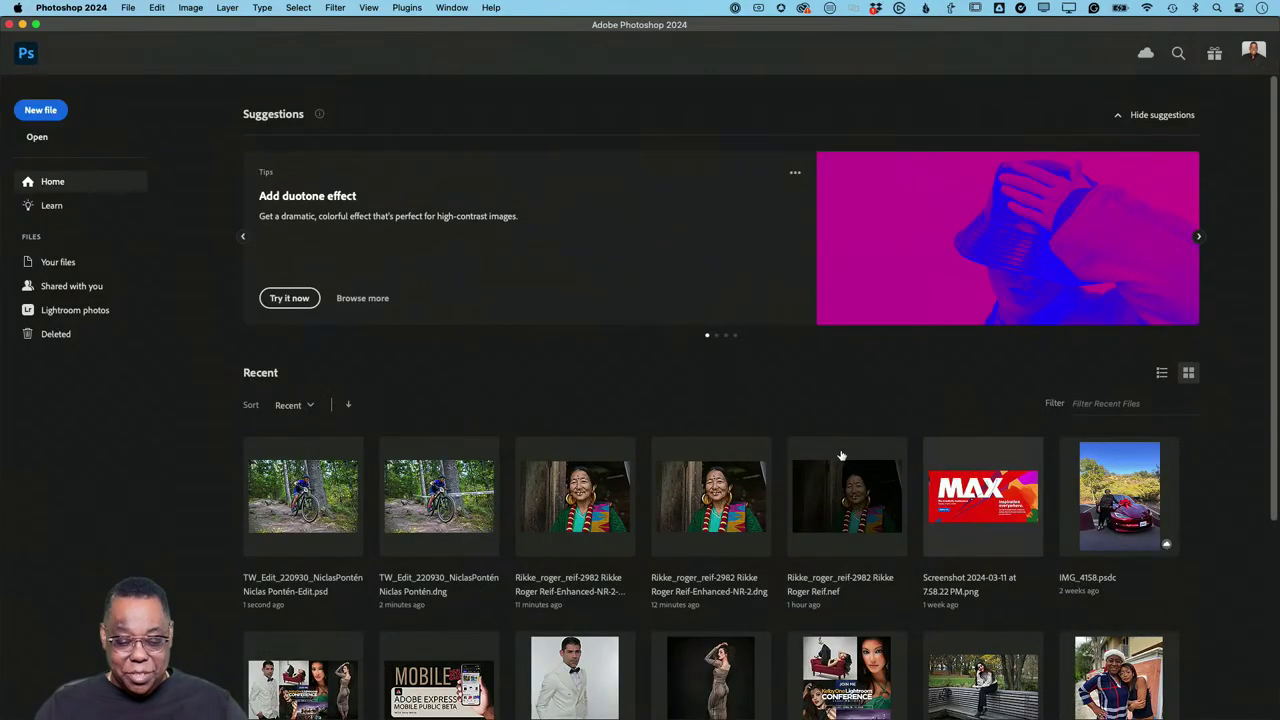
pyautogui.press('super+Tab')
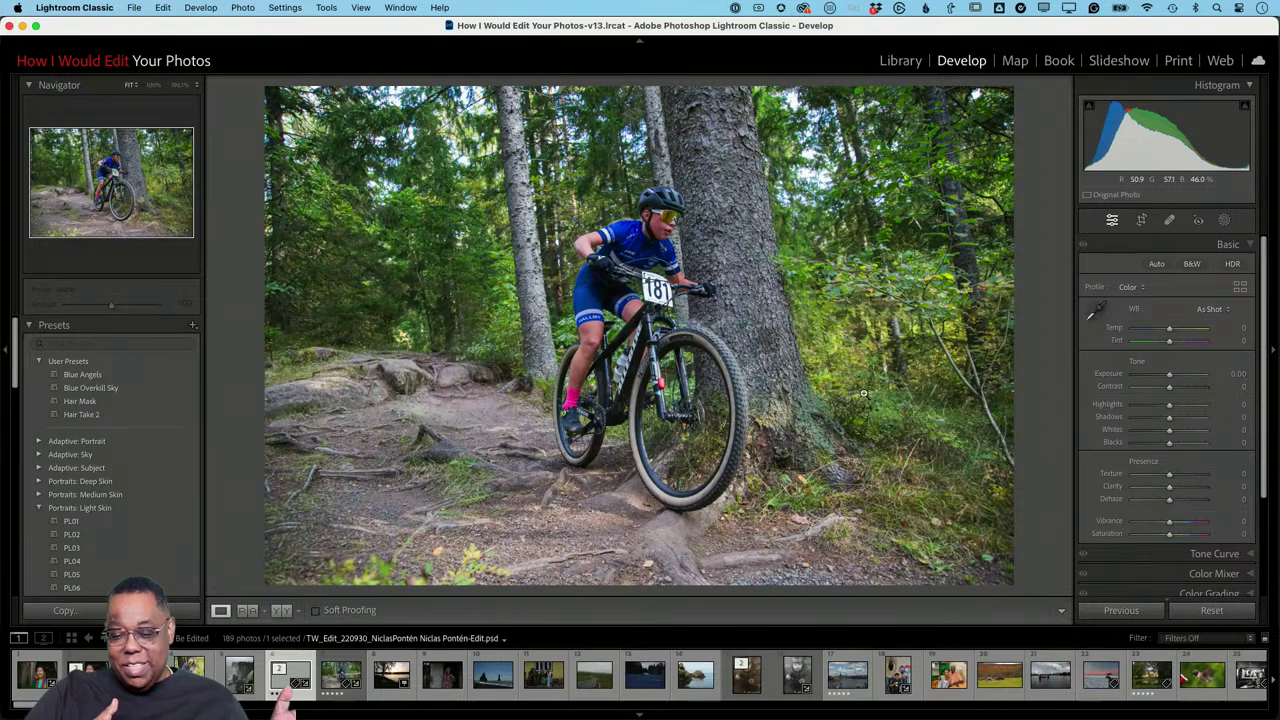
# Rate the retouched biker photo five stars and compare it side by side with the original
pyautogui.press('5')
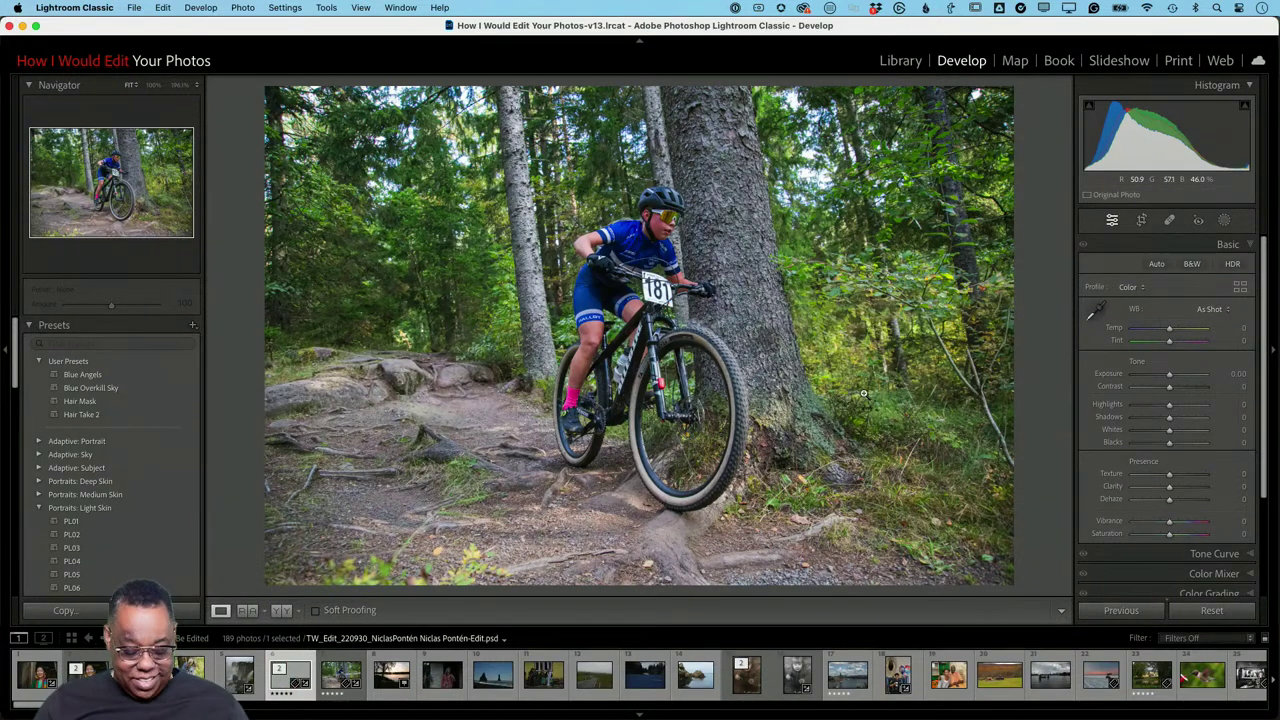
pyautogui.hotkey('shift', 'Right')
pyautogui.press('c')
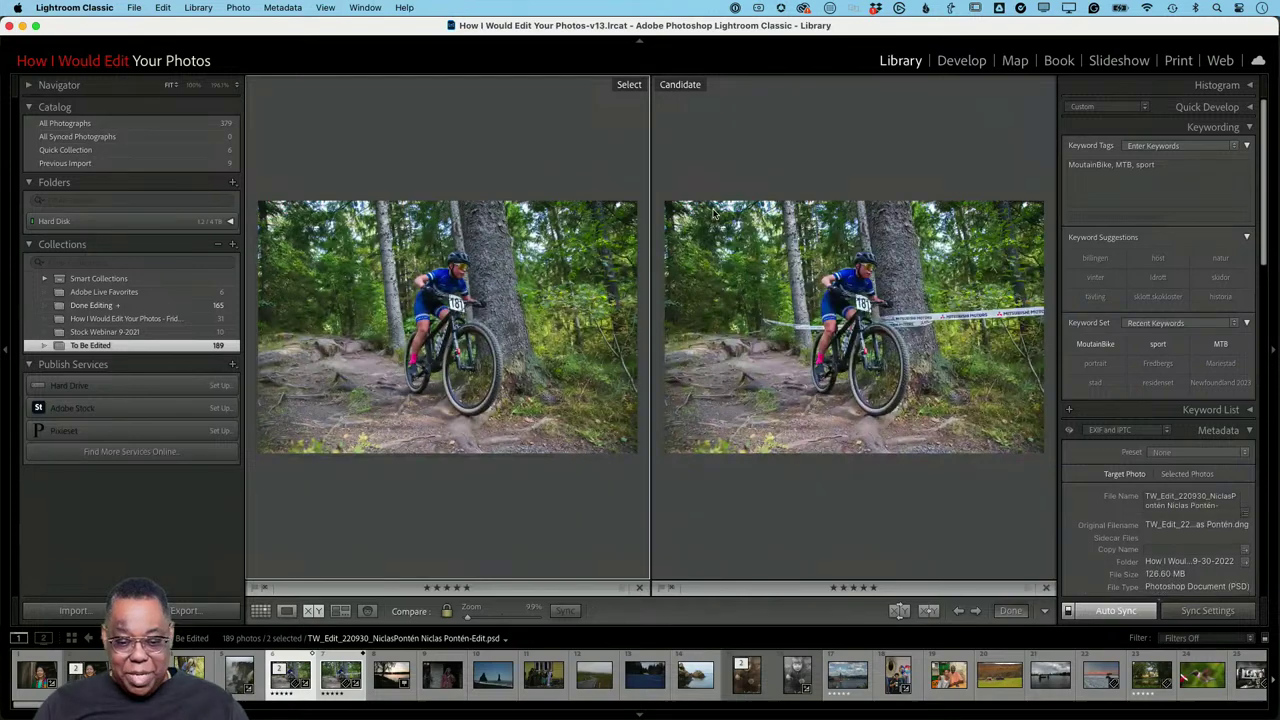
# Select only the retouched biker photo in the Library grid and change its keyword sport to sportr
pyautogui.press('g')
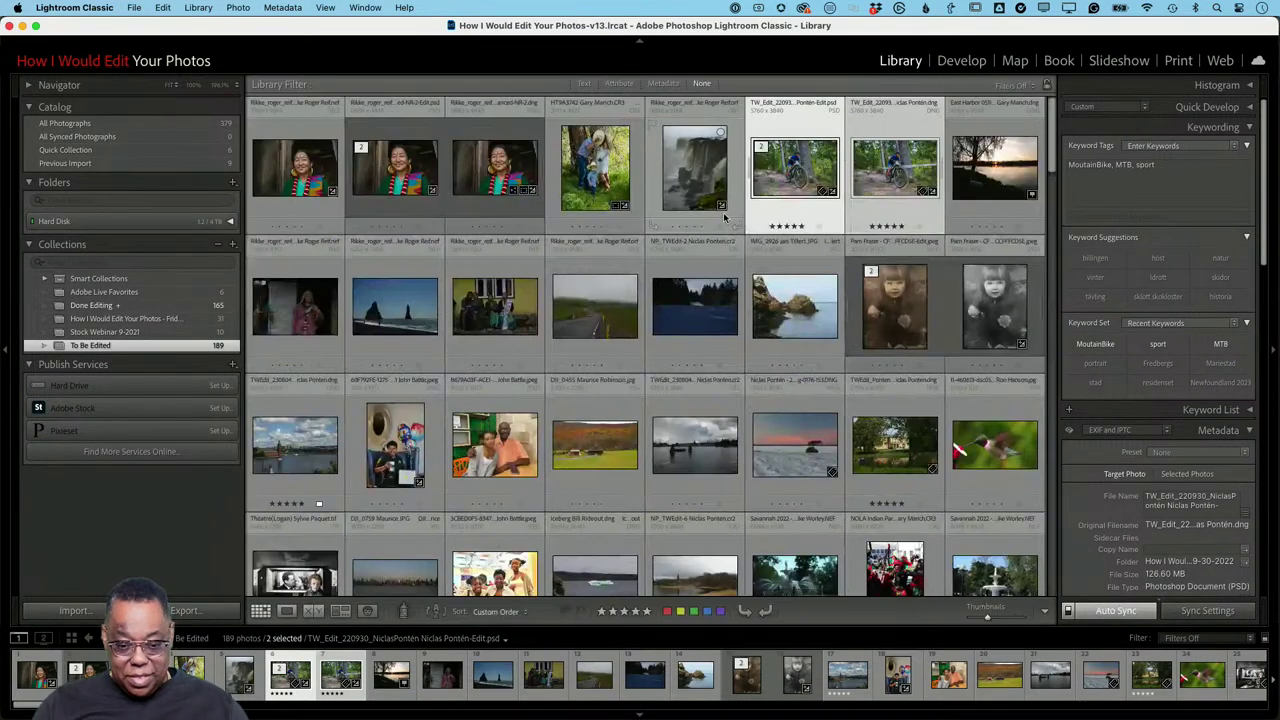
pyautogui.press('Left')
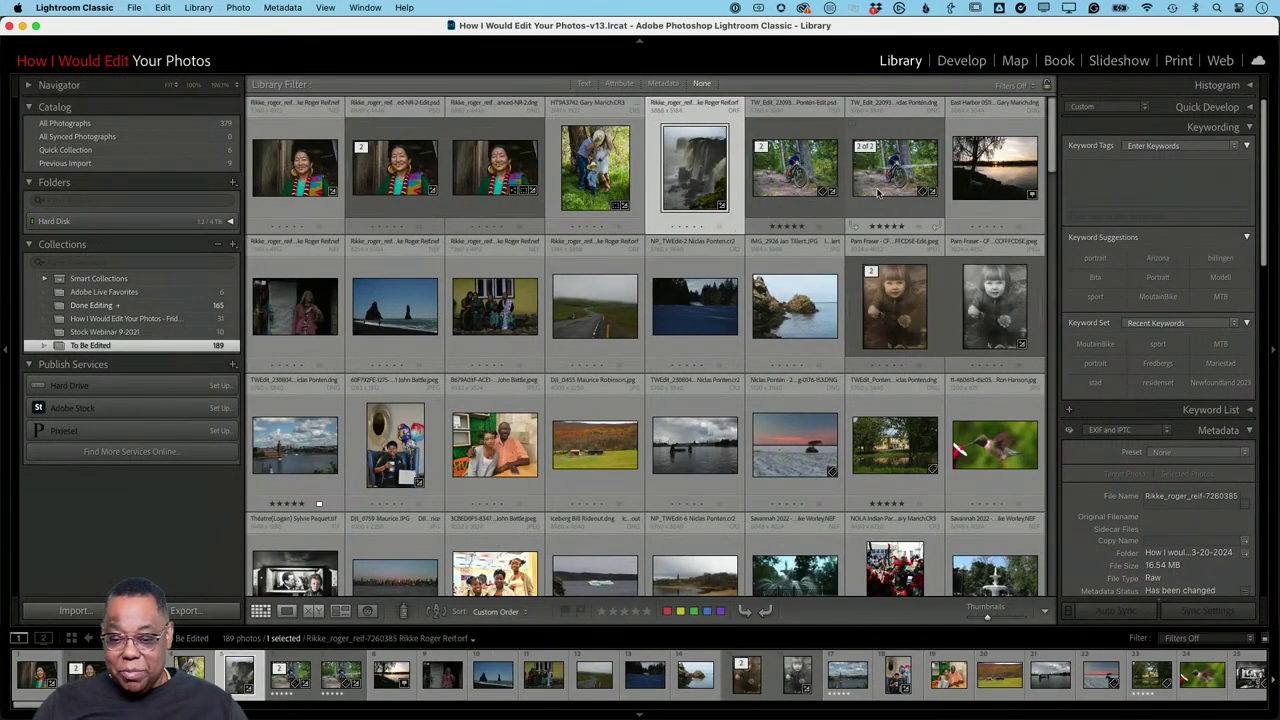
pyautogui.click(878, 193)
pyautogui.click(820, 195)
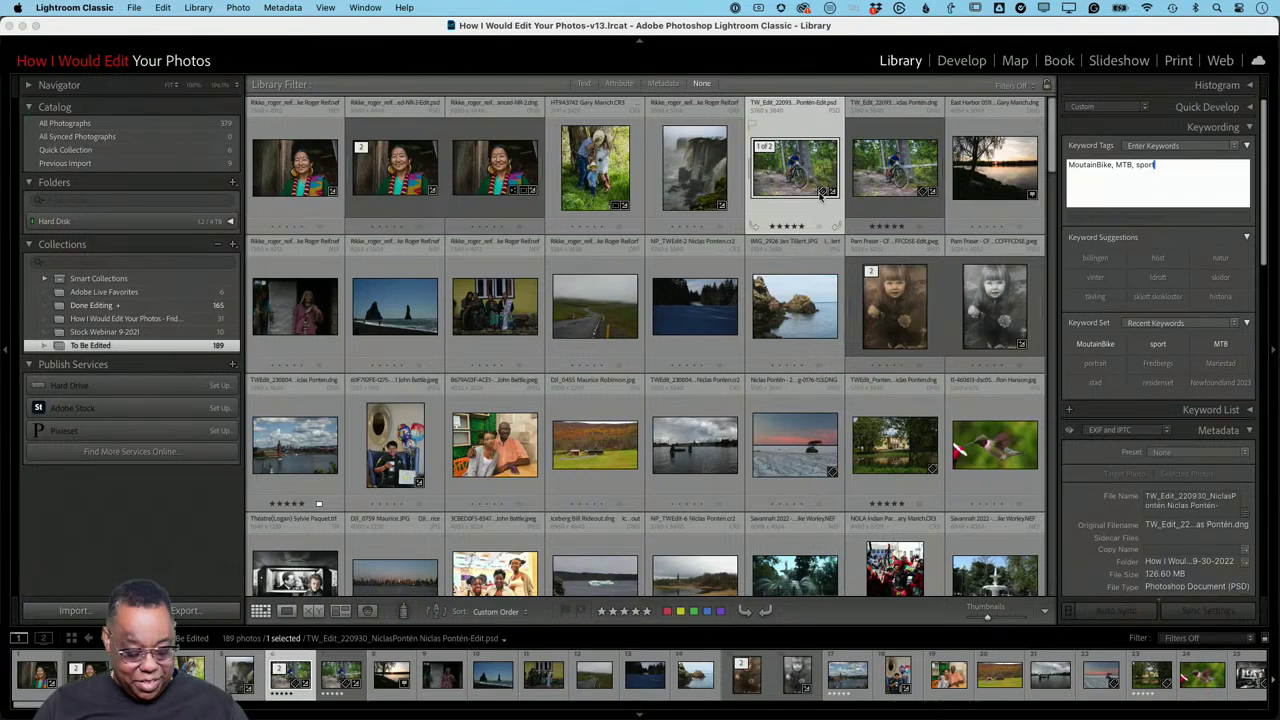
pyautogui.write('rt')
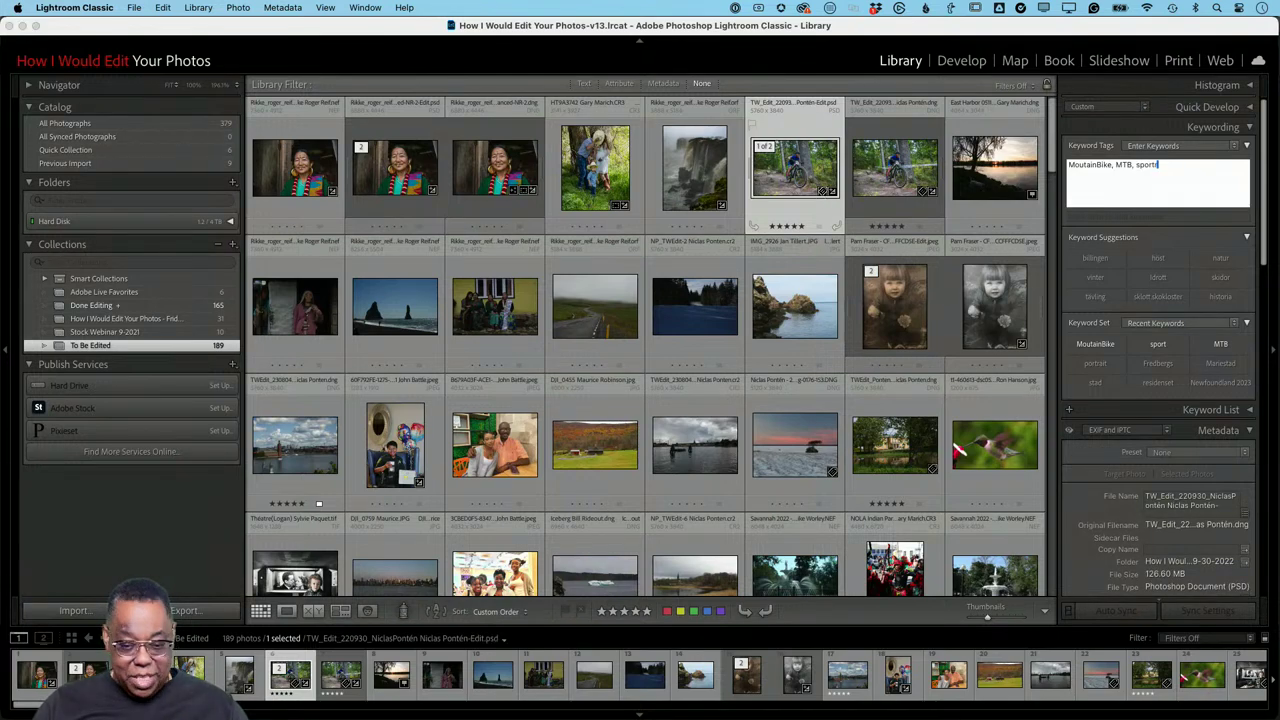
# Crop the retouched biker photo to a custom aspect, trimming its left side and a strip off the top, and return to the Library grid
pyautogui.click(772, 182)
pyautogui.press('r')
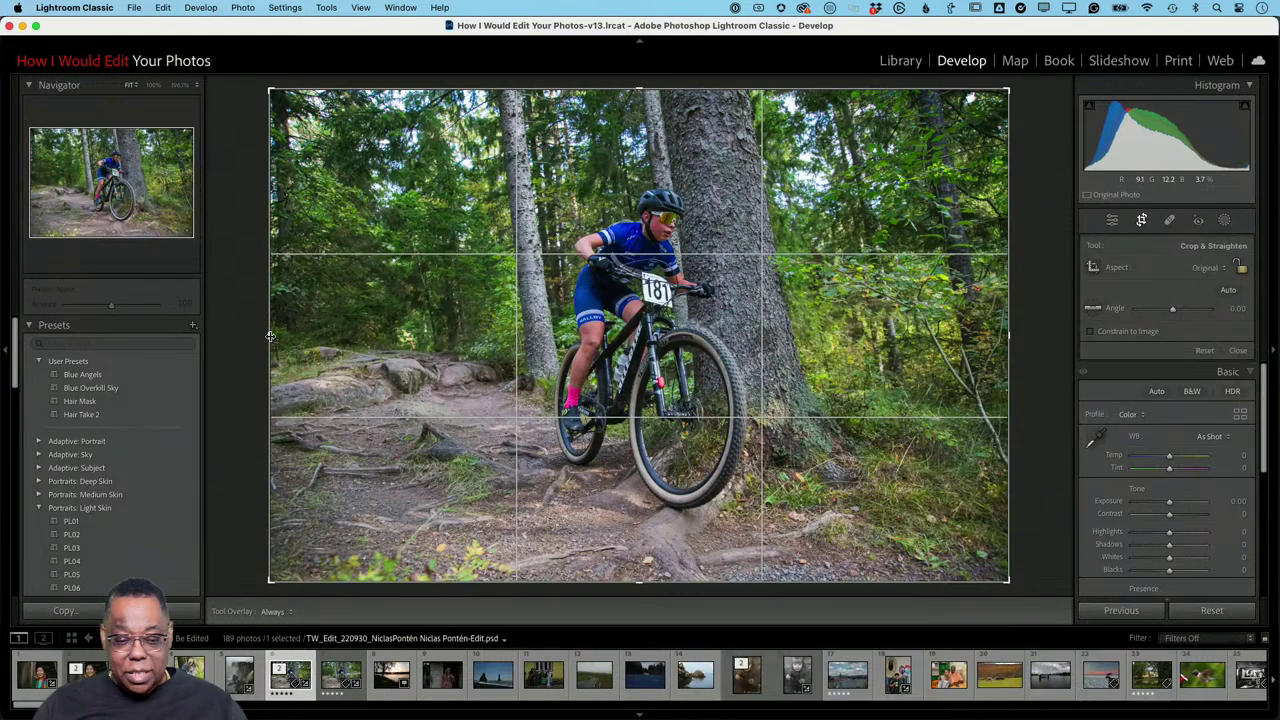
pyautogui.moveTo(268, 335); pyautogui.dragTo(340, 333)
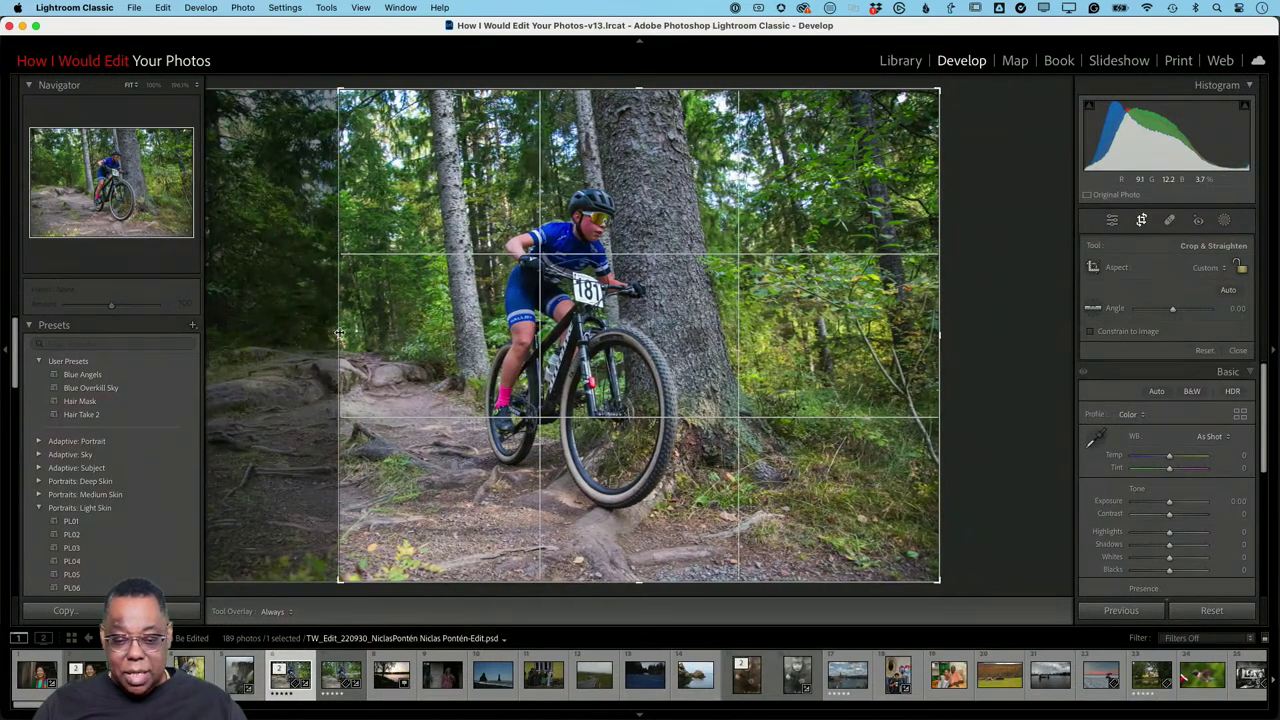
pyautogui.moveTo(341, 91); pyautogui.dragTo(344, 116)
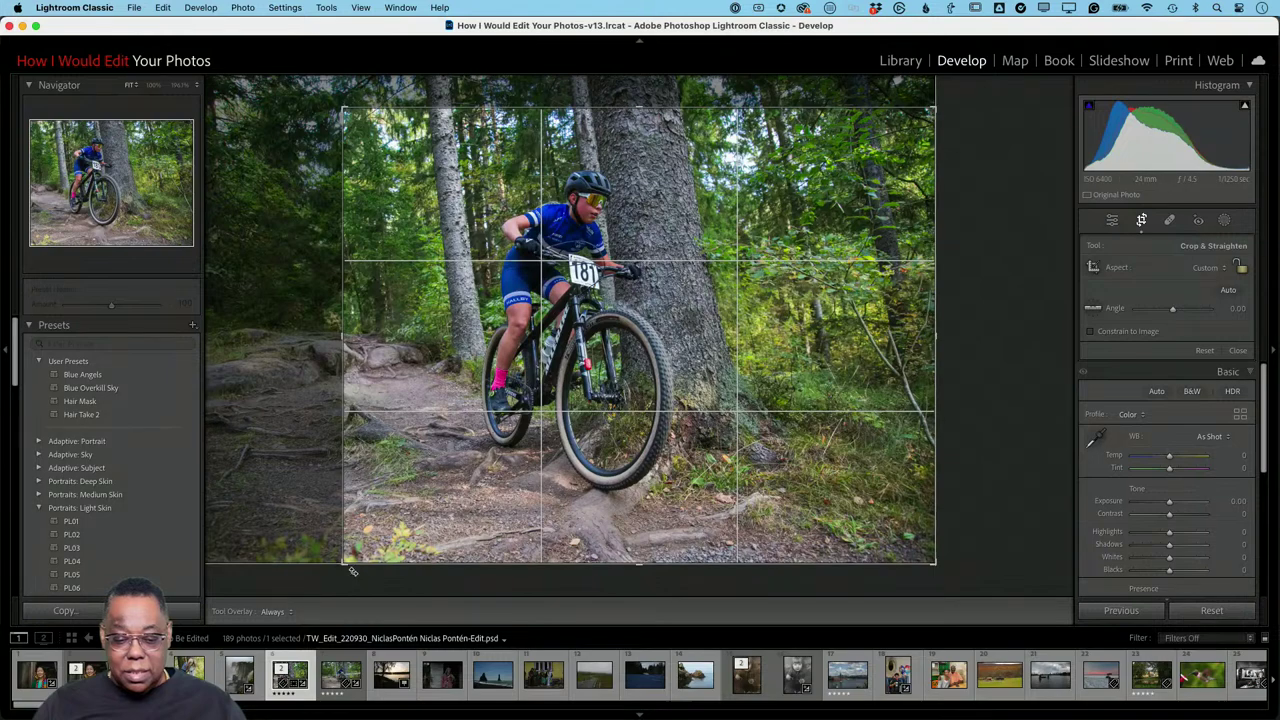
pyautogui.moveTo(347, 564); pyautogui.dragTo(369, 547)
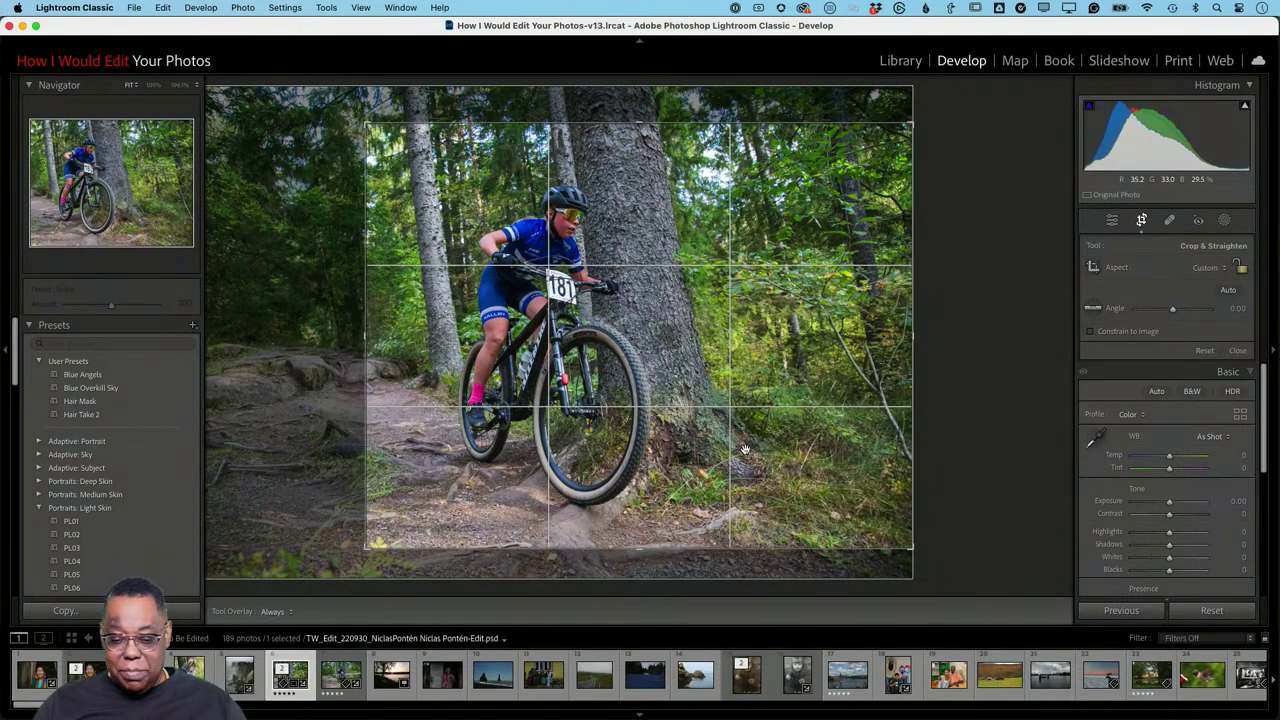
pyautogui.moveTo(912, 551); pyautogui.dragTo(912, 575)
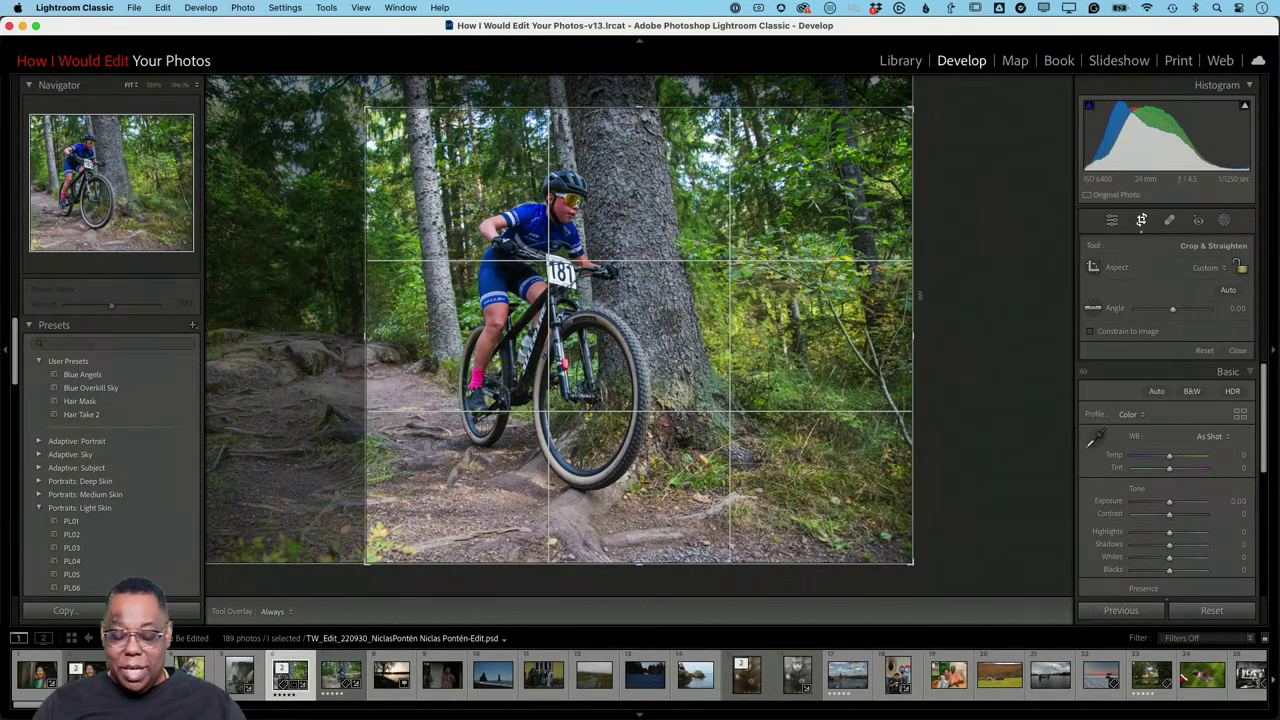
pyautogui.press('Return')
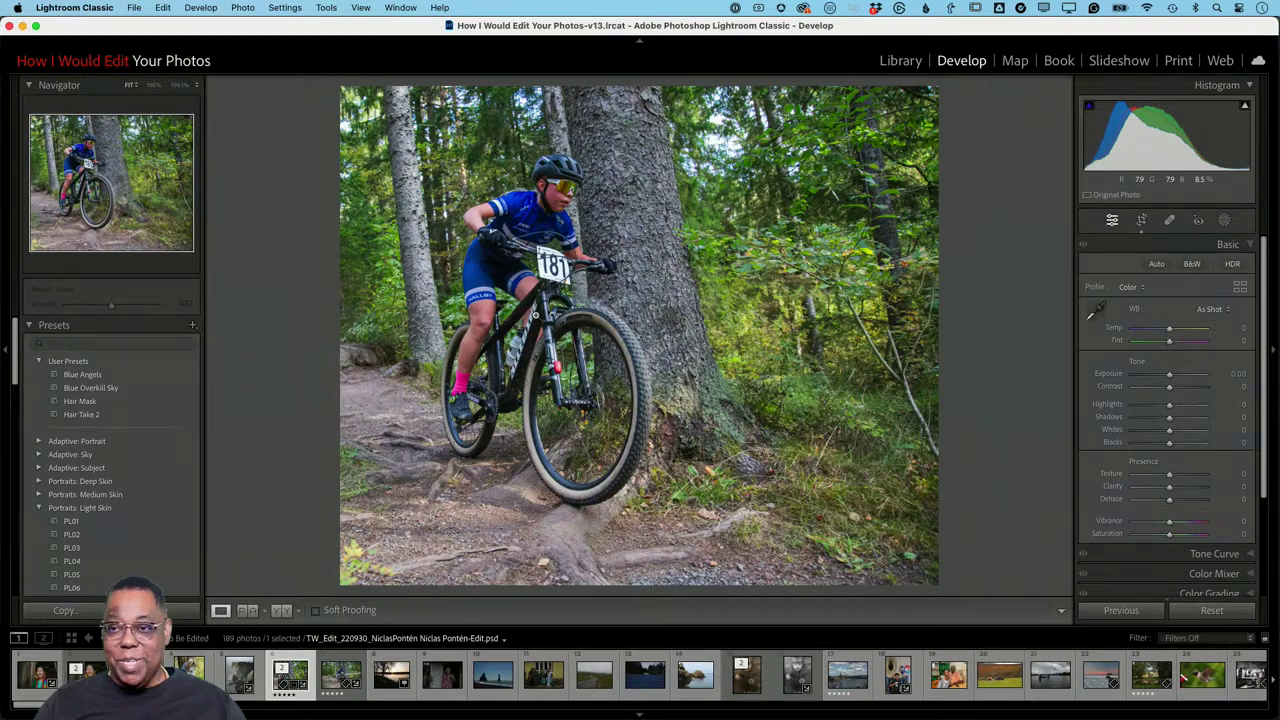
pyautogui.press('g')
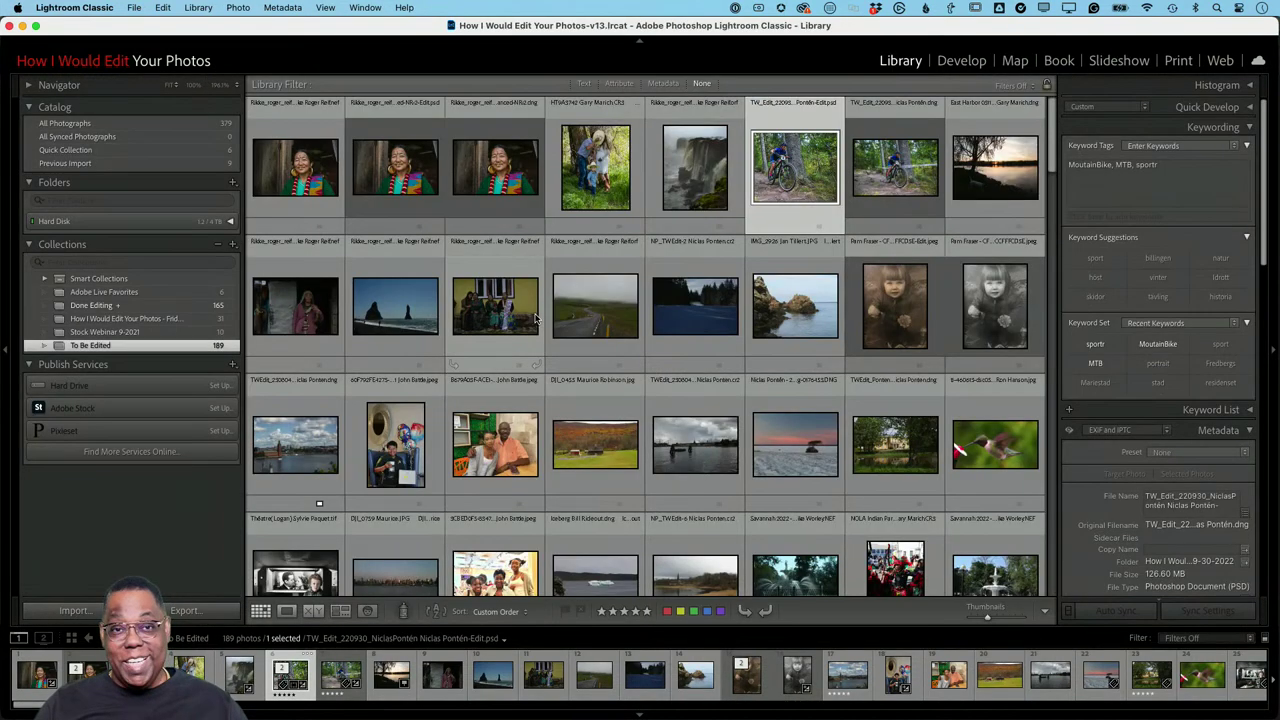